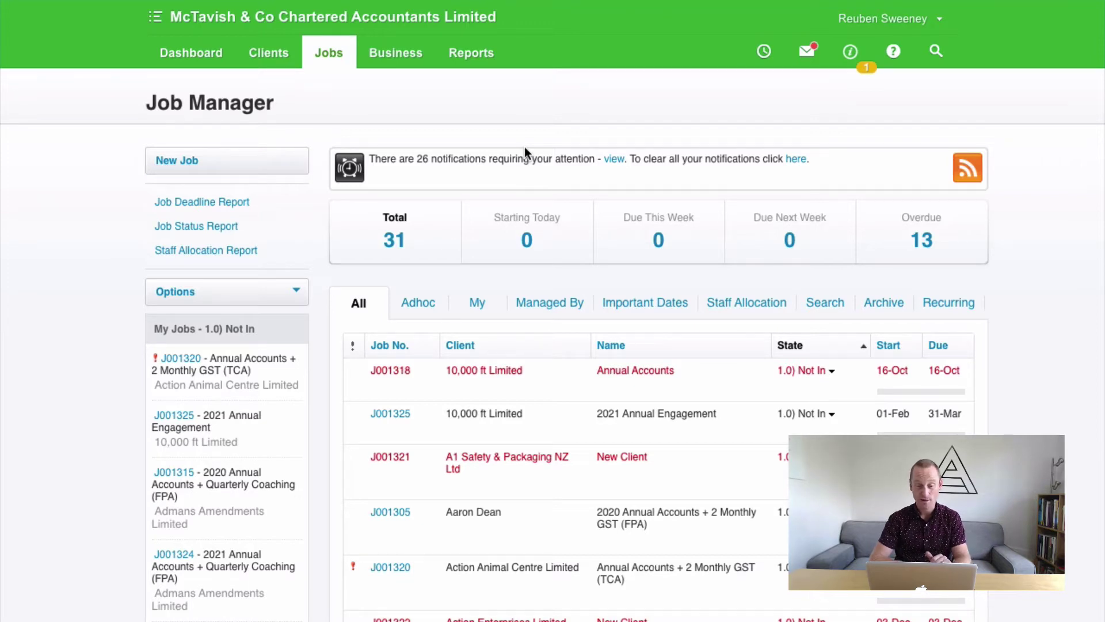
Step: Open the Tasks settings list and scroll through it to check the ADMIN and LEAVE rows' 0.00 billable rates
{"action": "mouse_move", "coordinate": [392, 55]}
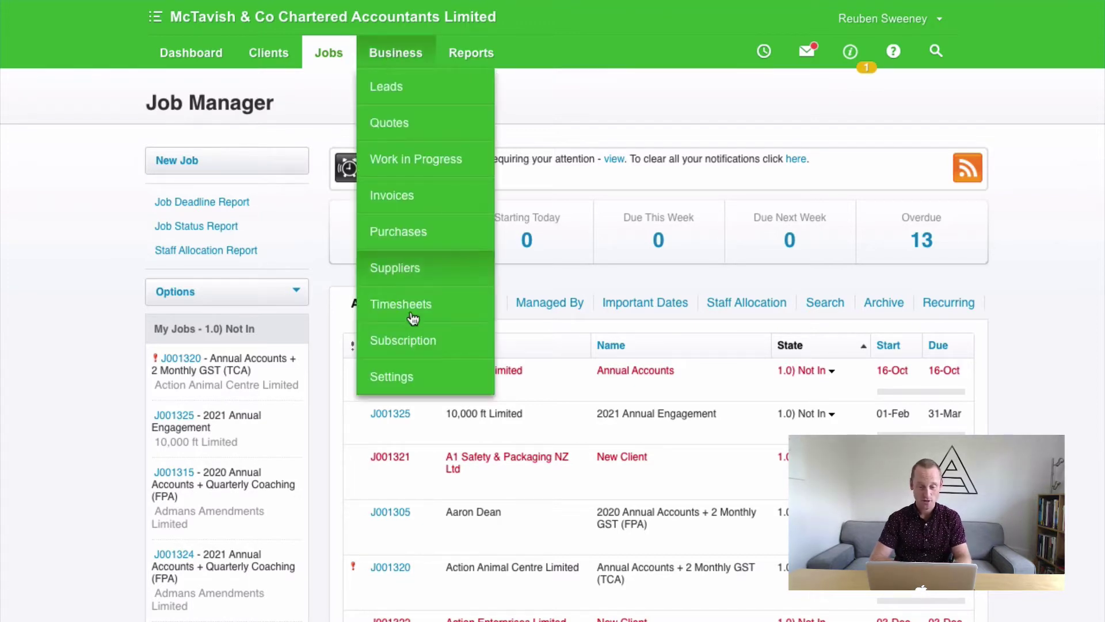
{"action": "left_click", "coordinate": [399, 376]}
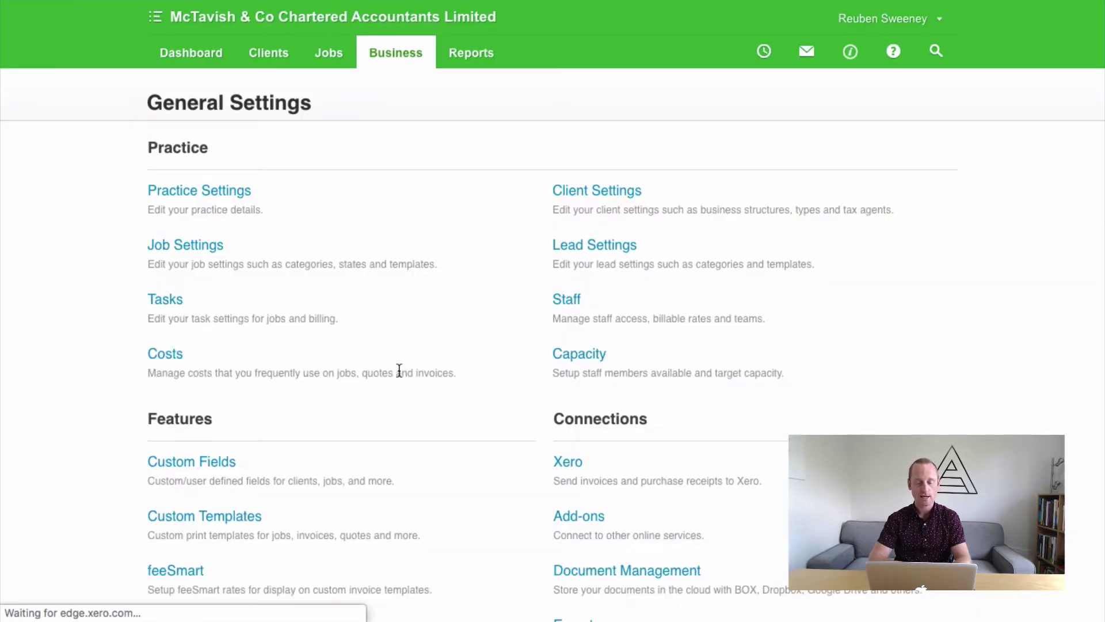
{"action": "left_click", "coordinate": [159, 301]}
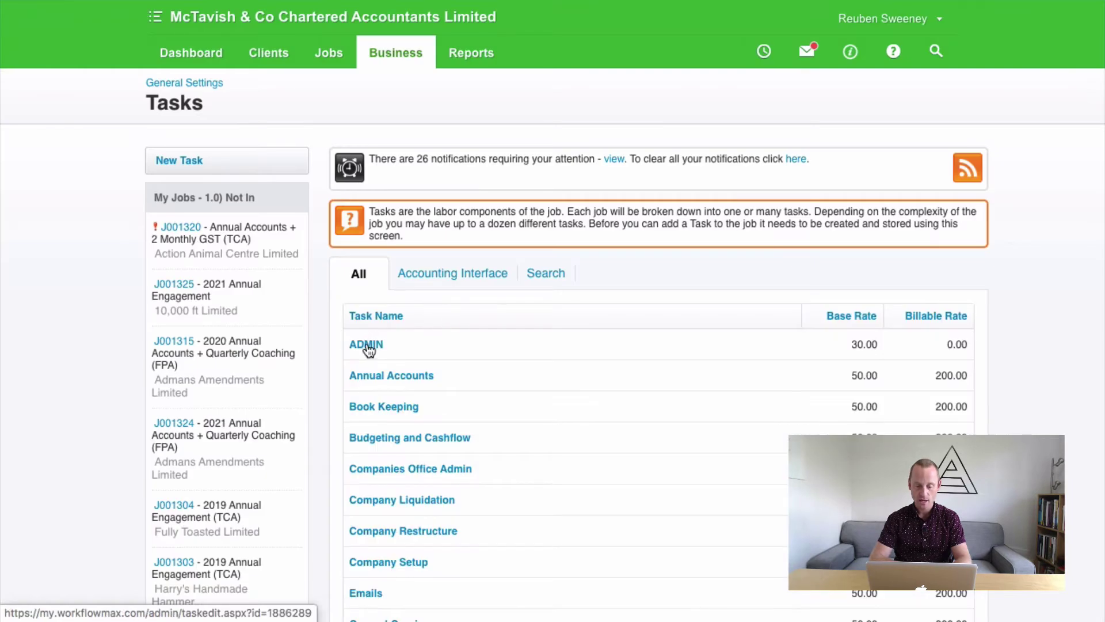
{"action": "scroll", "coordinate": [363, 350], "scroll_direction": "down", "scroll_amount": 1}
{"action": "scroll", "coordinate": [362, 350], "scroll_direction": "down", "scroll_amount": 7}
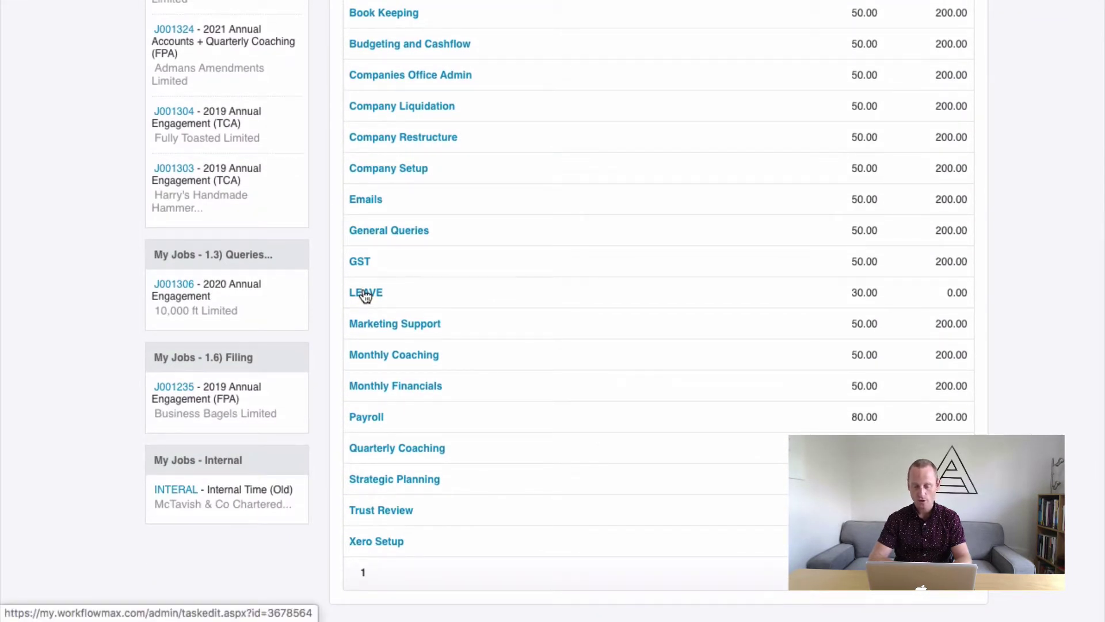
{"action": "scroll", "coordinate": [591, 166], "scroll_direction": "up", "scroll_amount": 4}
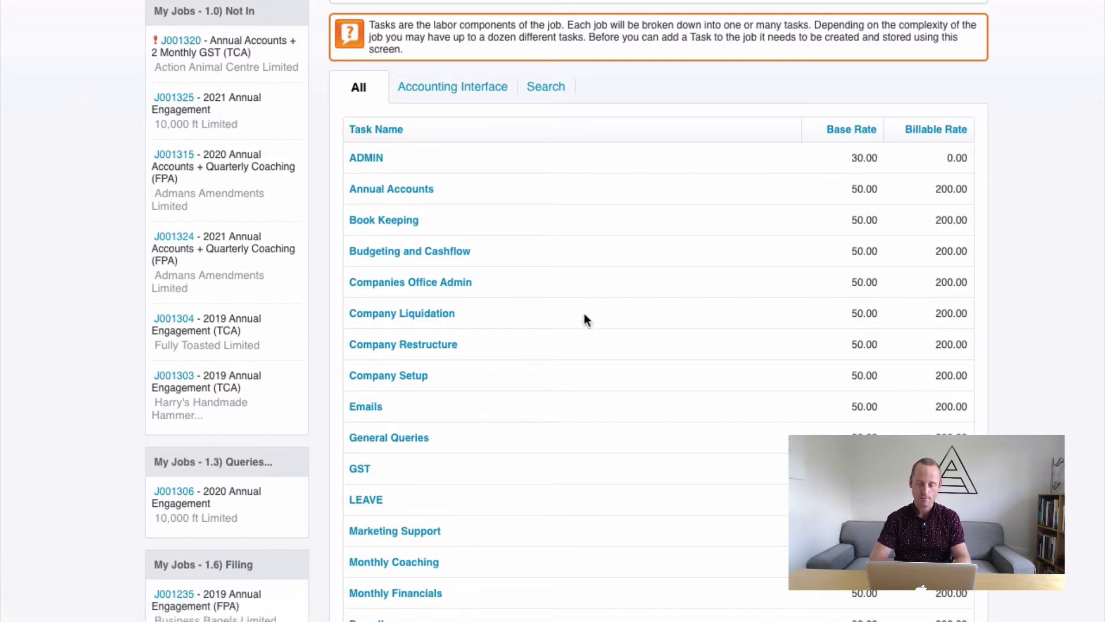
{"action": "scroll", "coordinate": [539, 423], "scroll_direction": "down", "scroll_amount": 4}
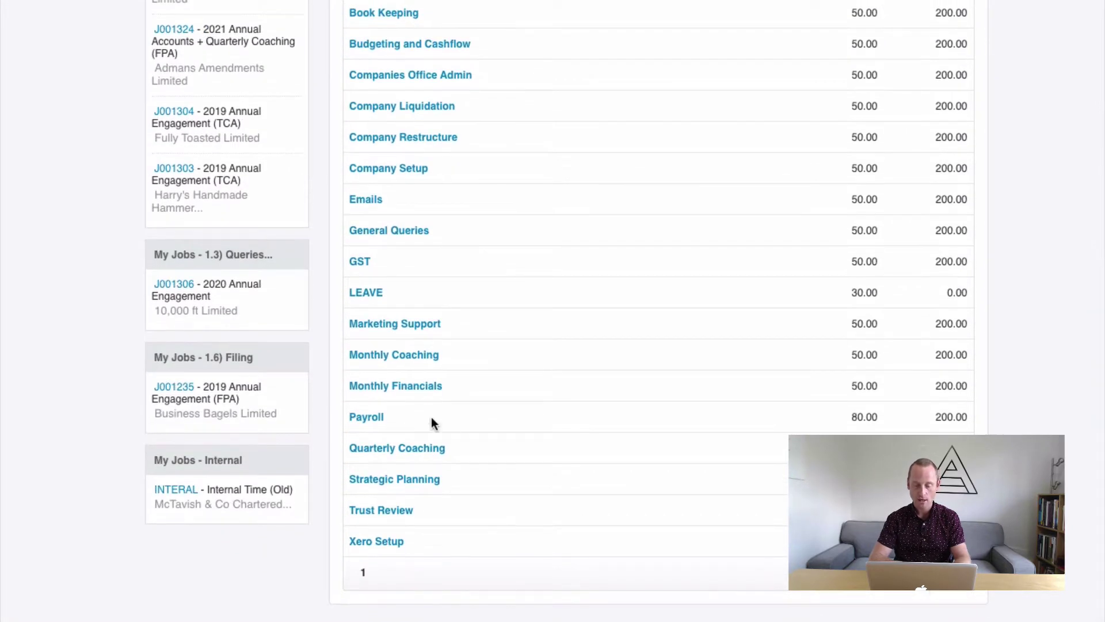
{"action": "scroll", "coordinate": [481, 265], "scroll_direction": "up", "scroll_amount": 3}
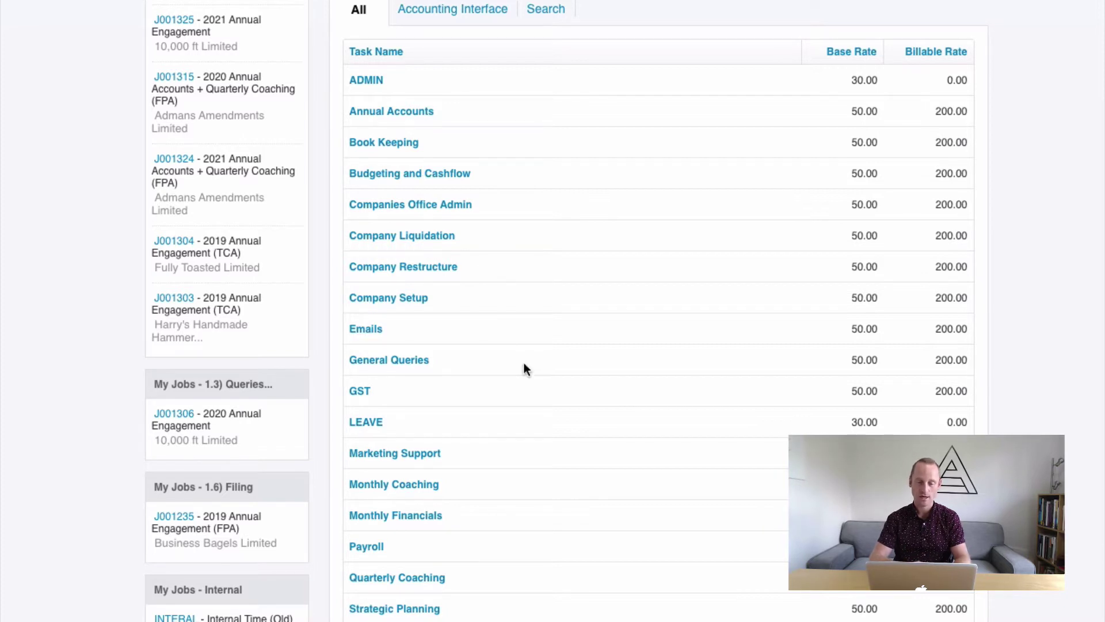
{"action": "scroll", "coordinate": [524, 365], "scroll_direction": "down", "scroll_amount": 3}
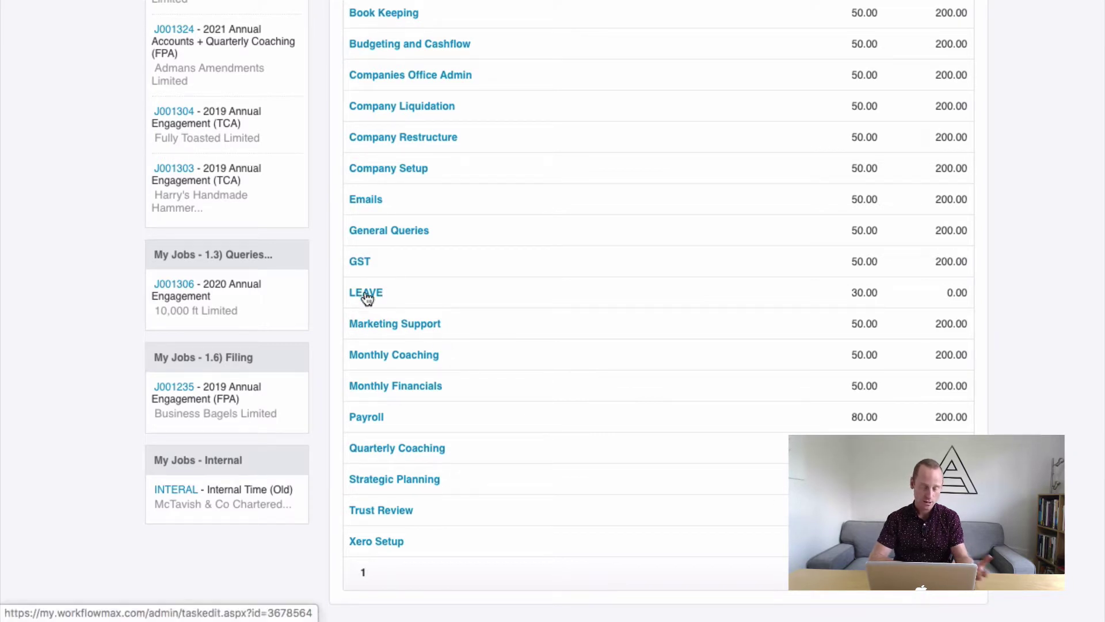
{"action": "scroll", "coordinate": [364, 296], "scroll_direction": "up", "scroll_amount": 5}
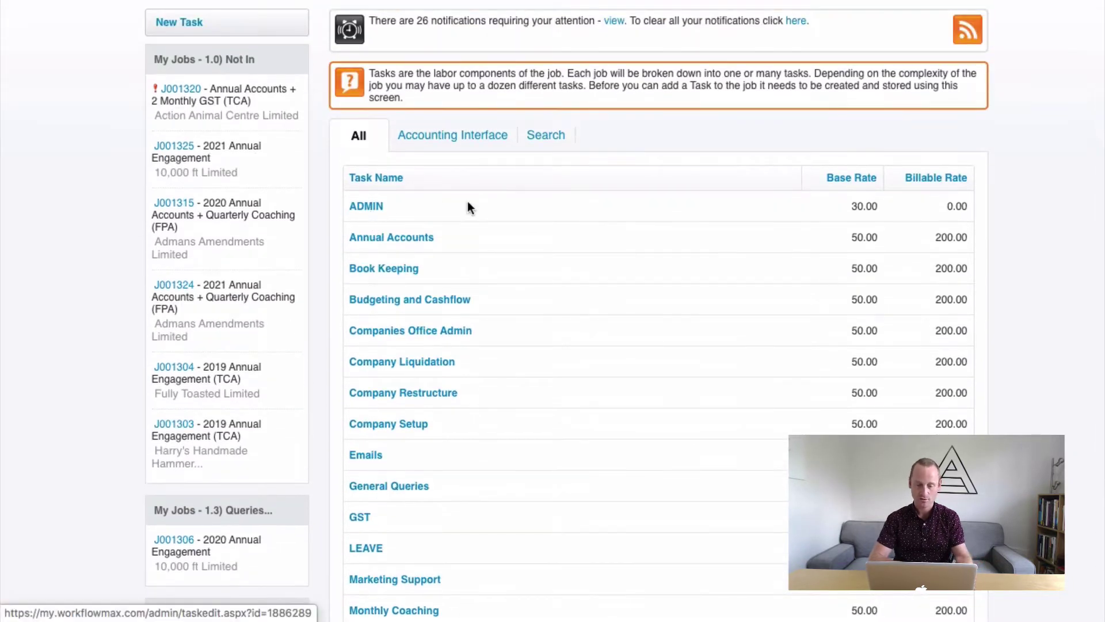
{"action": "scroll", "coordinate": [499, 228], "scroll_direction": "down", "scroll_amount": 5}
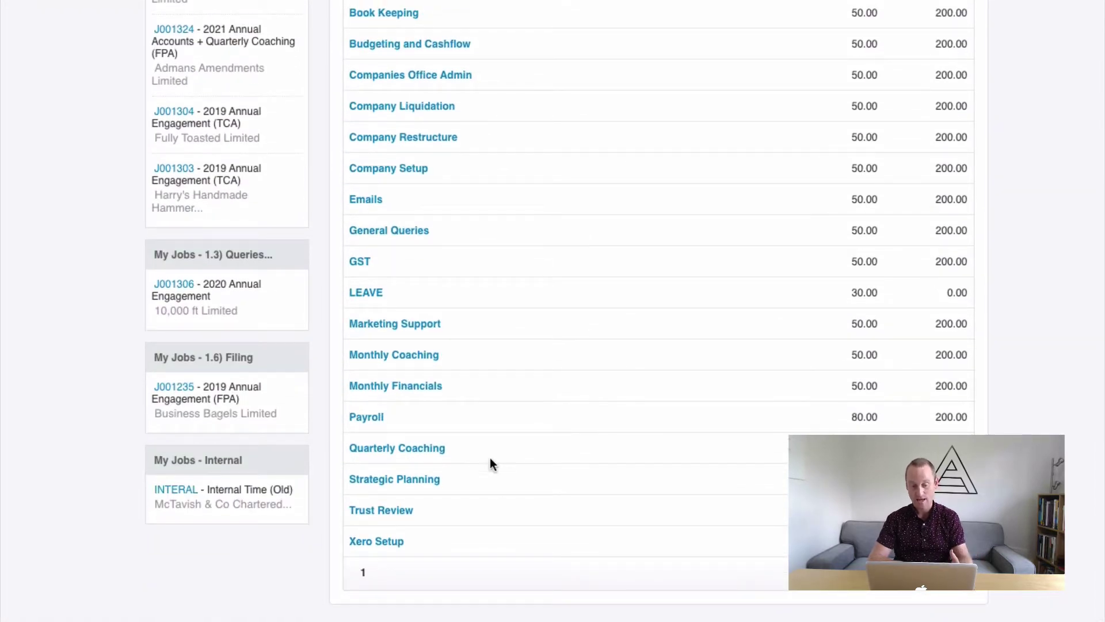
{"action": "scroll", "coordinate": [514, 171], "scroll_direction": "up", "scroll_amount": 5}
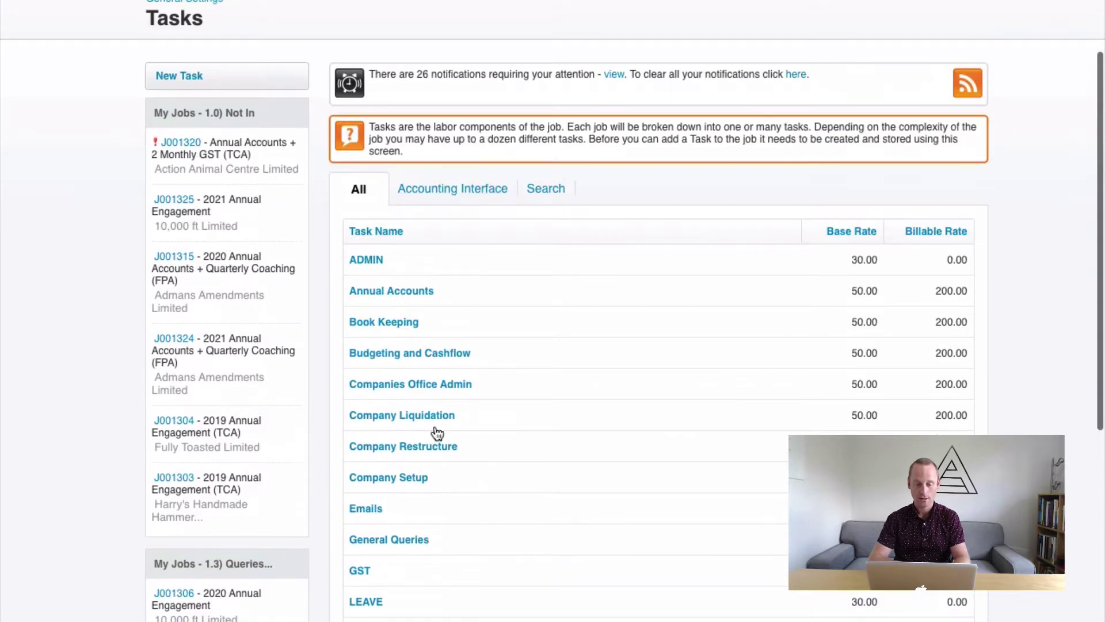
{"action": "scroll", "coordinate": [464, 389], "scroll_direction": "up", "scroll_amount": 2}
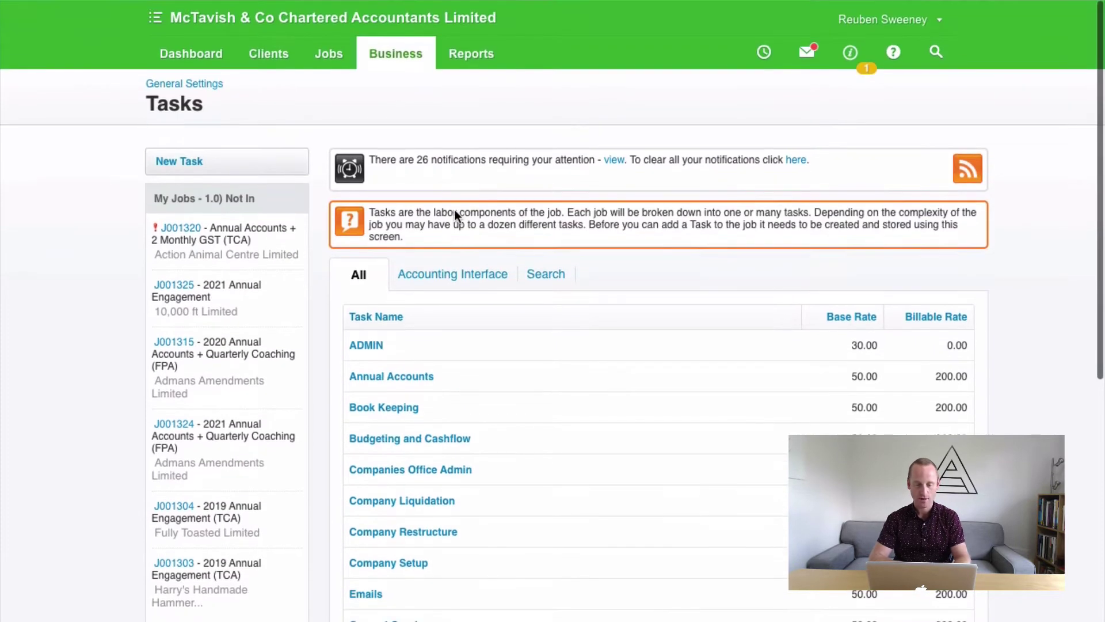
Step: Return to the Tasks list and open the ADMIN task in Edit Task
{"action": "left_click", "coordinate": [183, 82]}
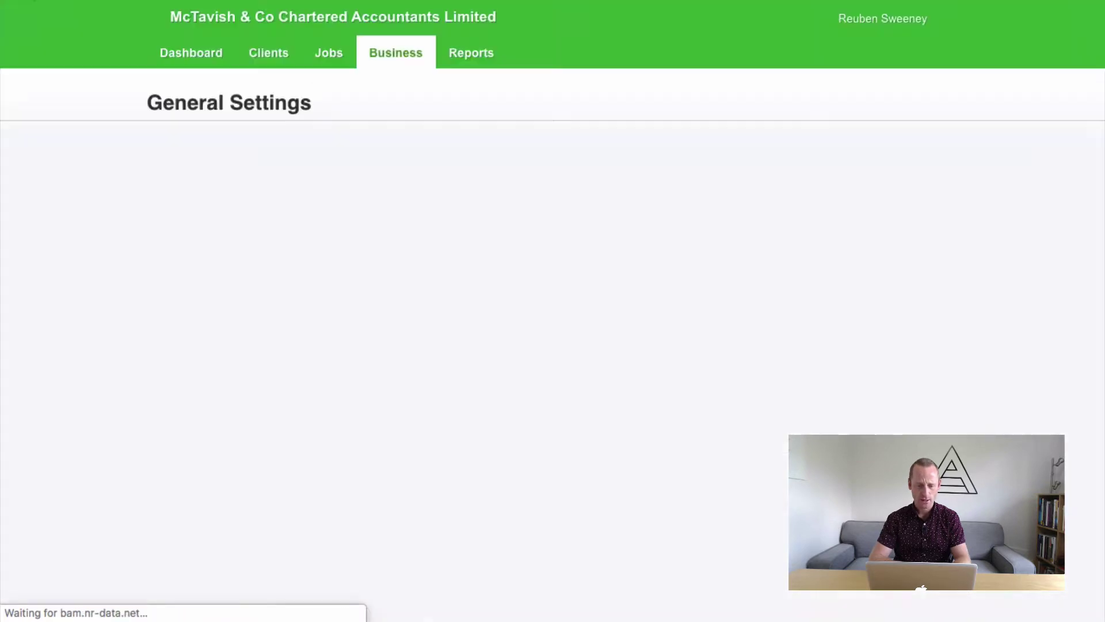
{"action": "key", "text": "super+bracketleft"}
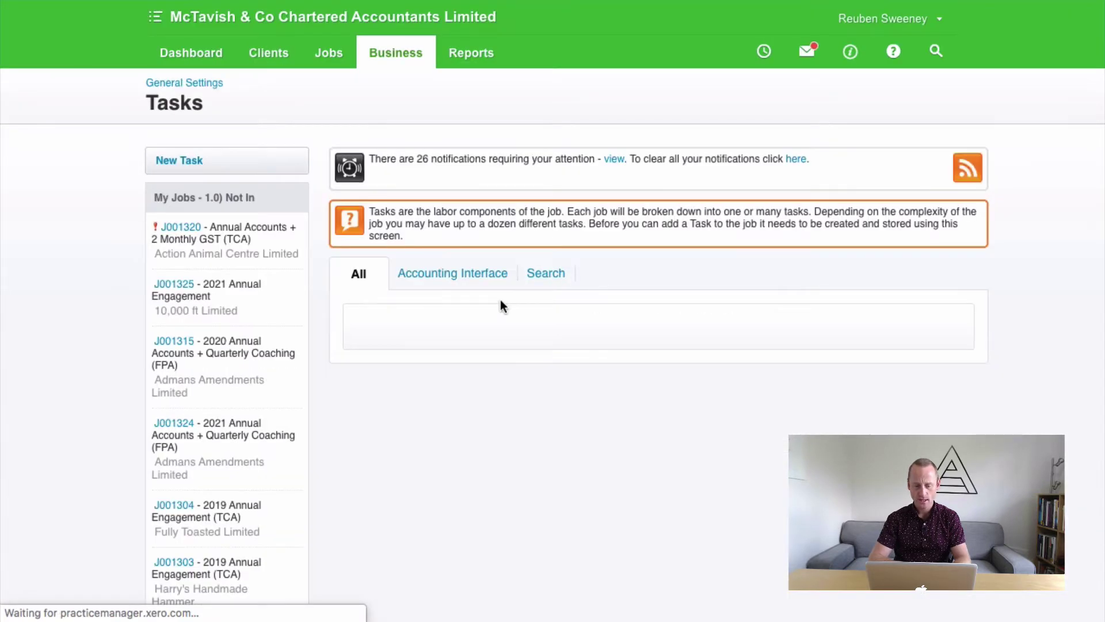
{"action": "scroll", "coordinate": [391, 339], "scroll_direction": "down", "scroll_amount": 2}
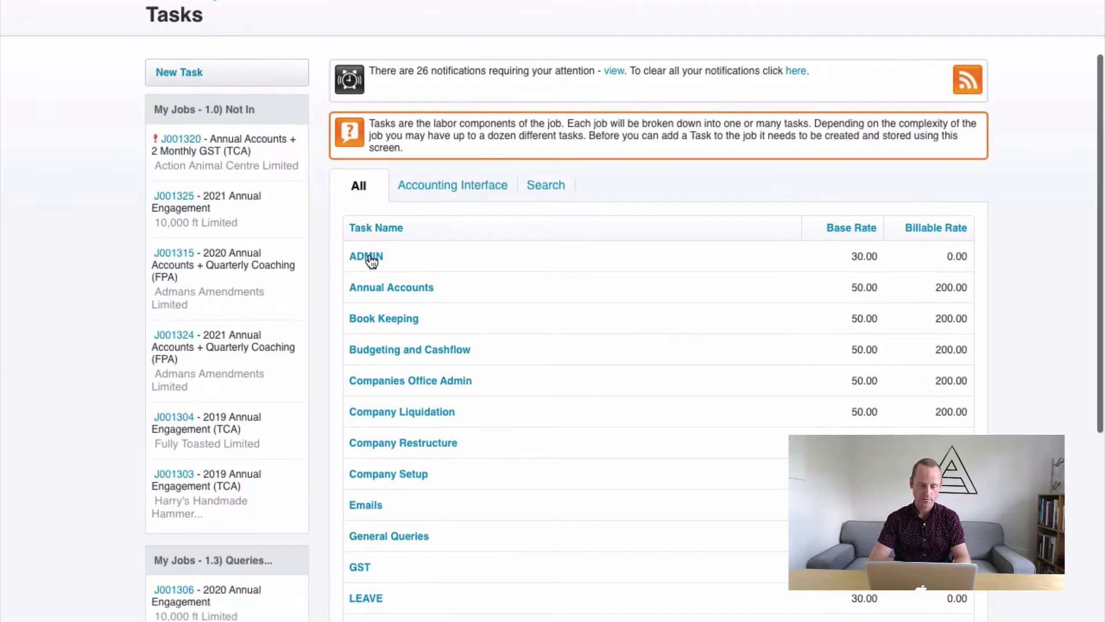
{"action": "scroll", "coordinate": [528, 409], "scroll_direction": "down", "scroll_amount": 3}
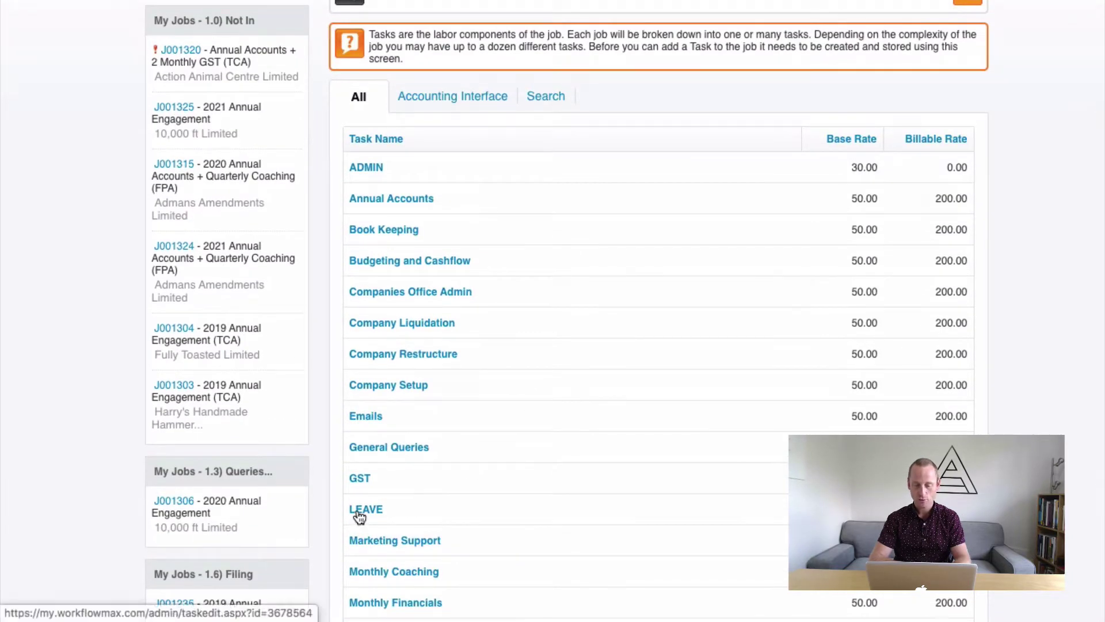
{"action": "scroll", "coordinate": [390, 486], "scroll_direction": "down", "scroll_amount": 6}
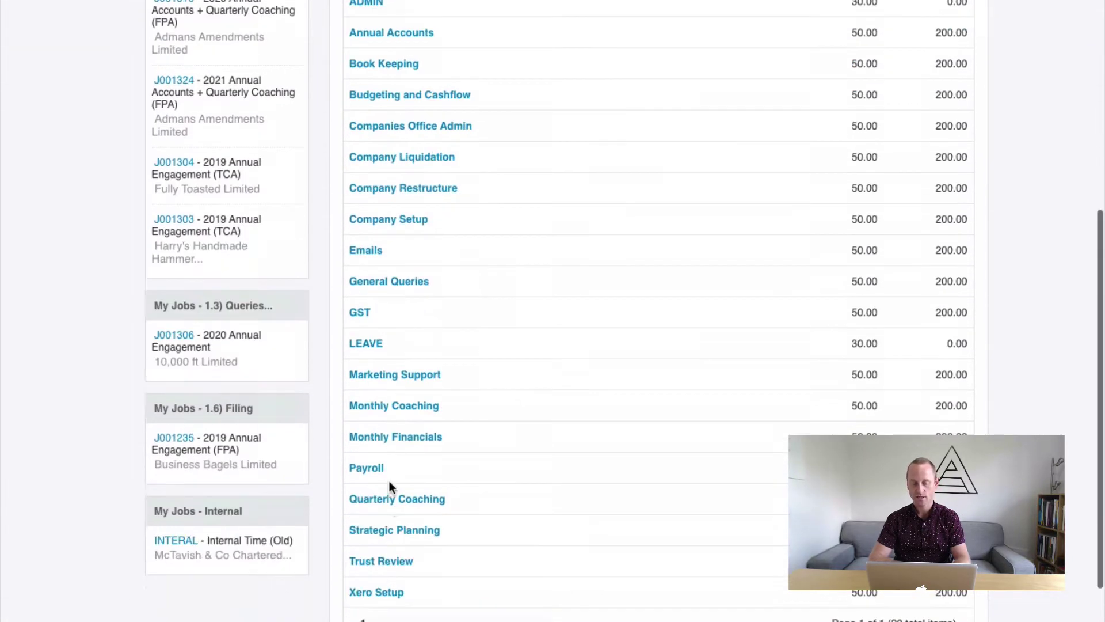
{"action": "scroll", "coordinate": [389, 486], "scroll_direction": "up", "scroll_amount": 7}
{"action": "left_click", "coordinate": [355, 181]}
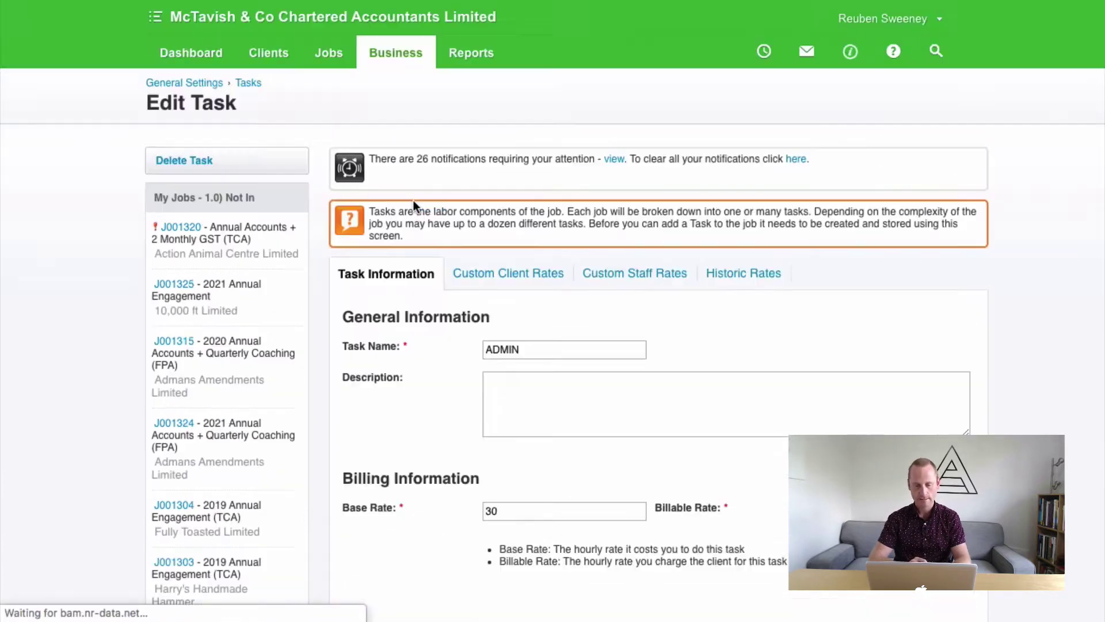
Step: Check the ADMIN task's base rate of 30 and billable rate of 0
{"action": "scroll", "coordinate": [503, 351], "scroll_direction": "down", "scroll_amount": 3}
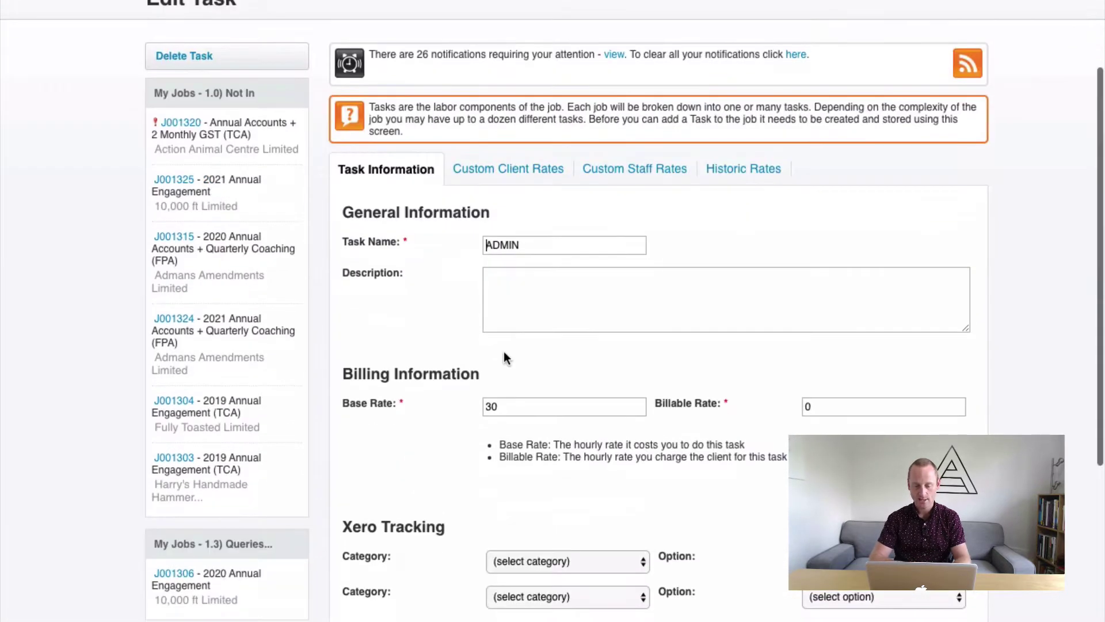
{"action": "left_click", "coordinate": [515, 412]}
{"action": "double_click", "coordinate": [488, 410]}
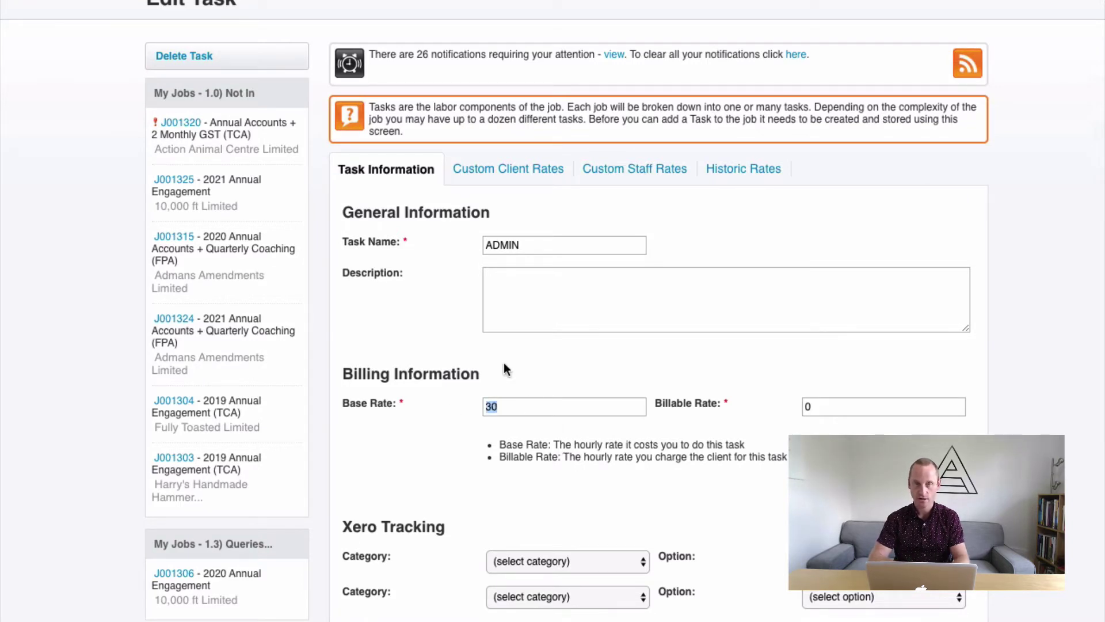
{"action": "double_click", "coordinate": [541, 240]}
{"action": "left_click", "coordinate": [523, 279]}
{"action": "double_click", "coordinate": [807, 407]}
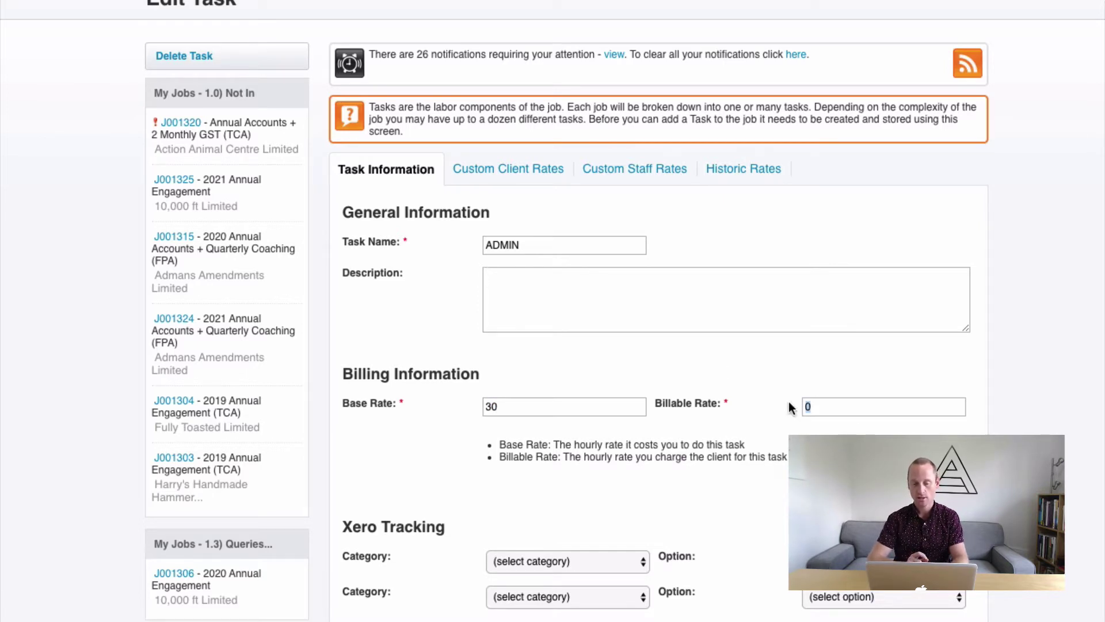
{"action": "left_click", "coordinate": [523, 275]}
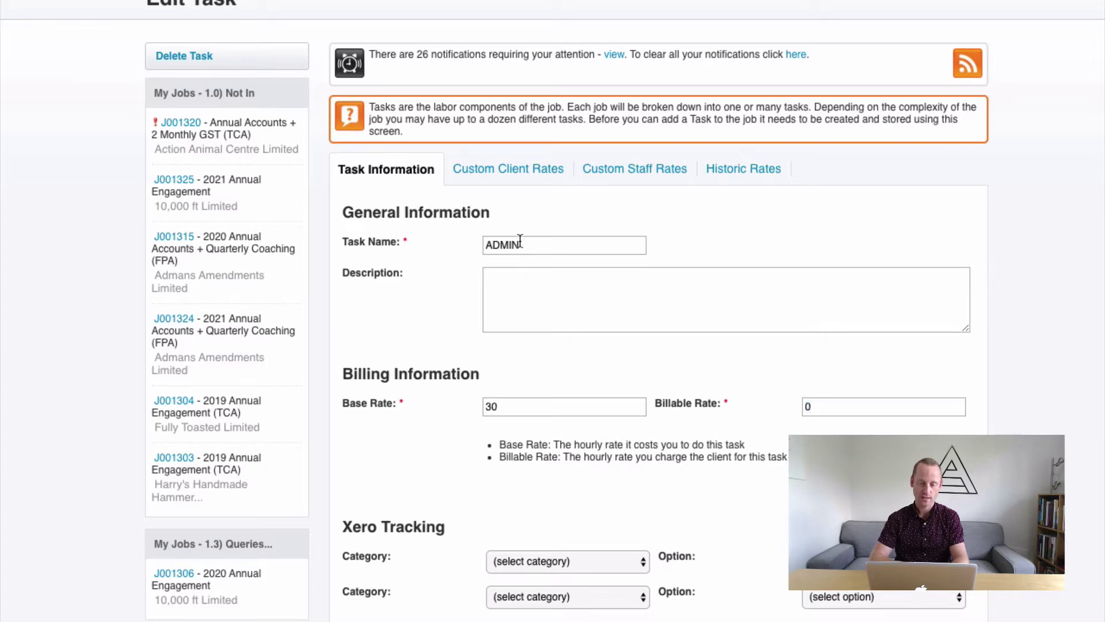
{"action": "scroll", "coordinate": [520, 239], "scroll_direction": "up", "scroll_amount": 3}
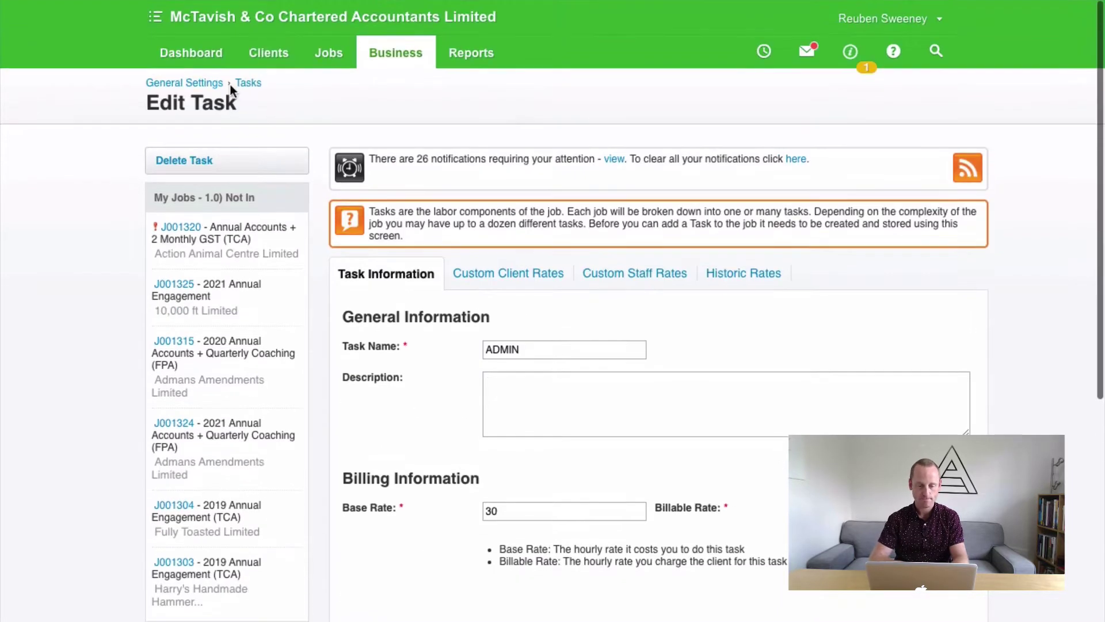
Step: Go to Job Settings, review the Internal job category, and return to the Job Category list
{"action": "left_click", "coordinate": [248, 84]}
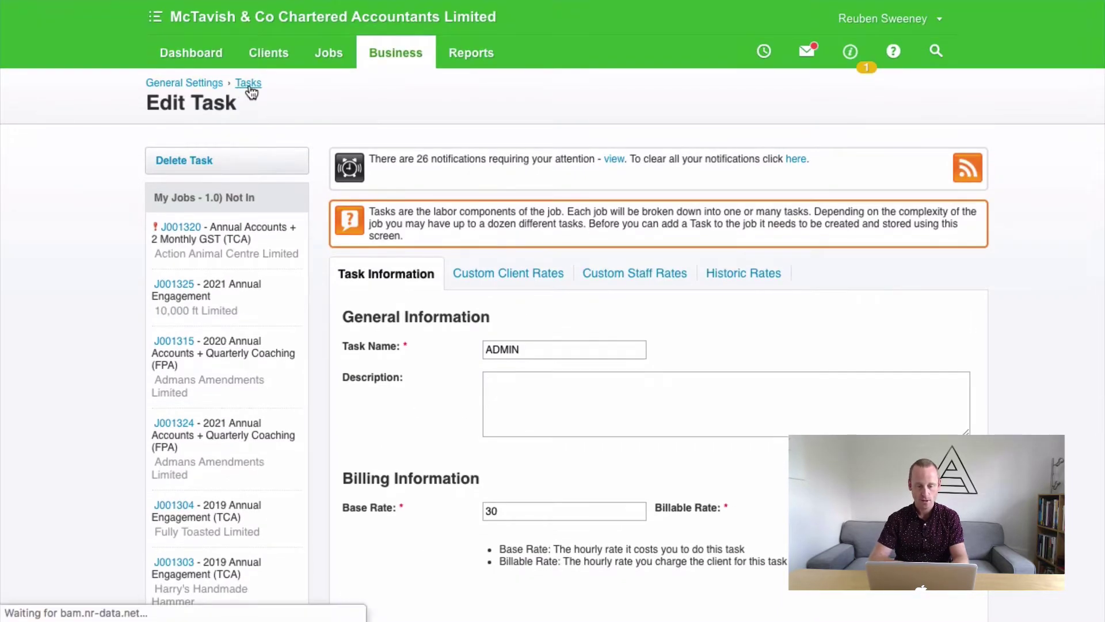
{"action": "left_click", "coordinate": [184, 83]}
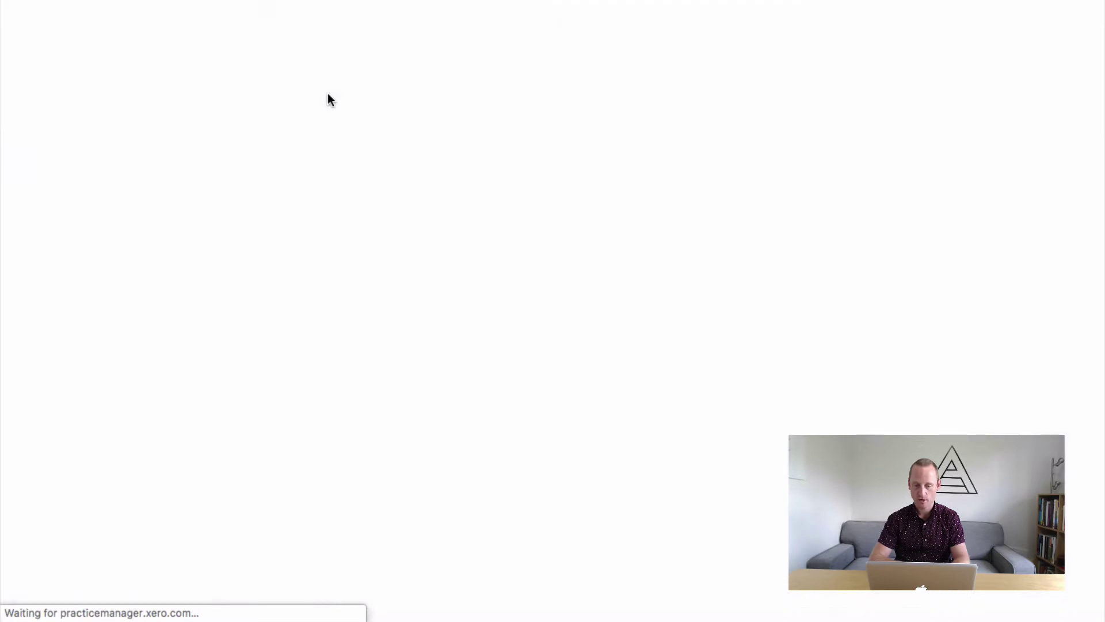
{"action": "scroll", "coordinate": [459, 330], "scroll_direction": "down", "scroll_amount": 1}
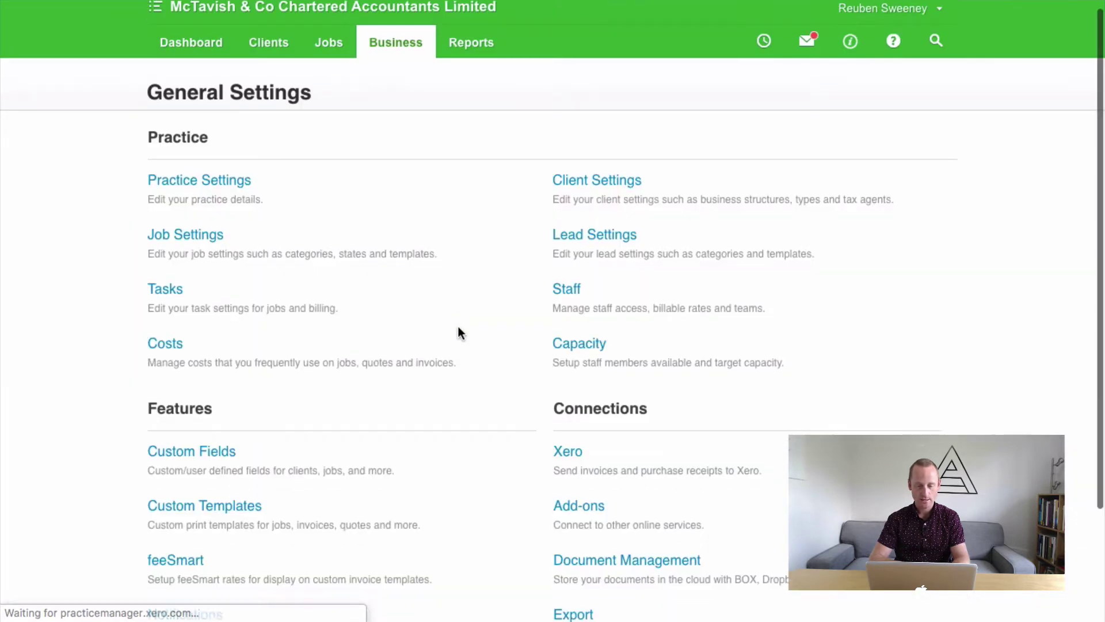
{"action": "left_click", "coordinate": [174, 237]}
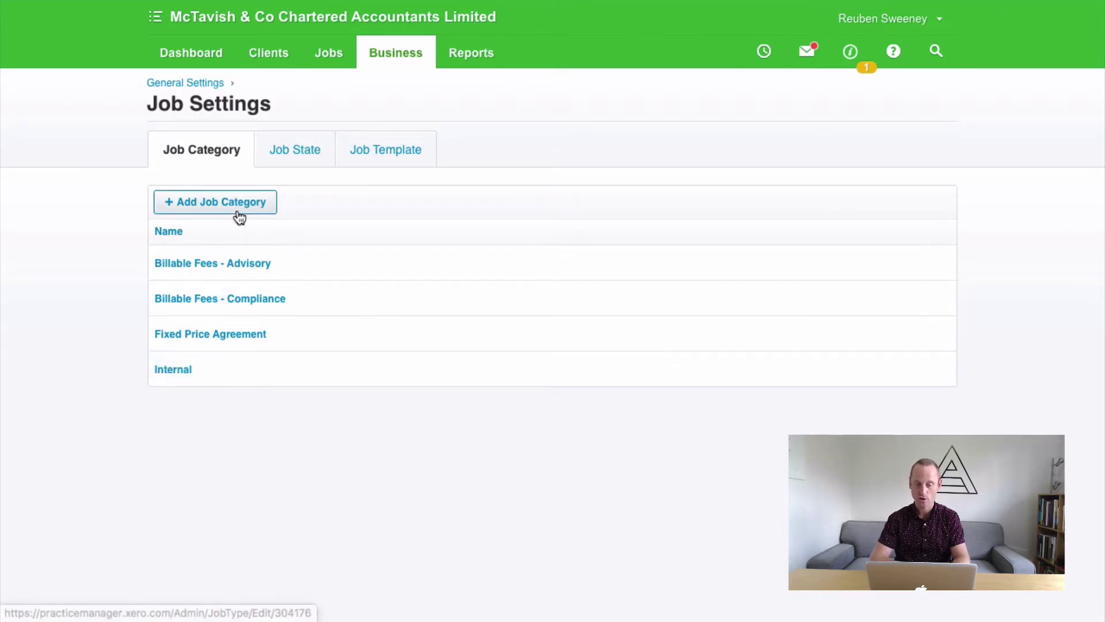
{"action": "left_click", "coordinate": [174, 371]}
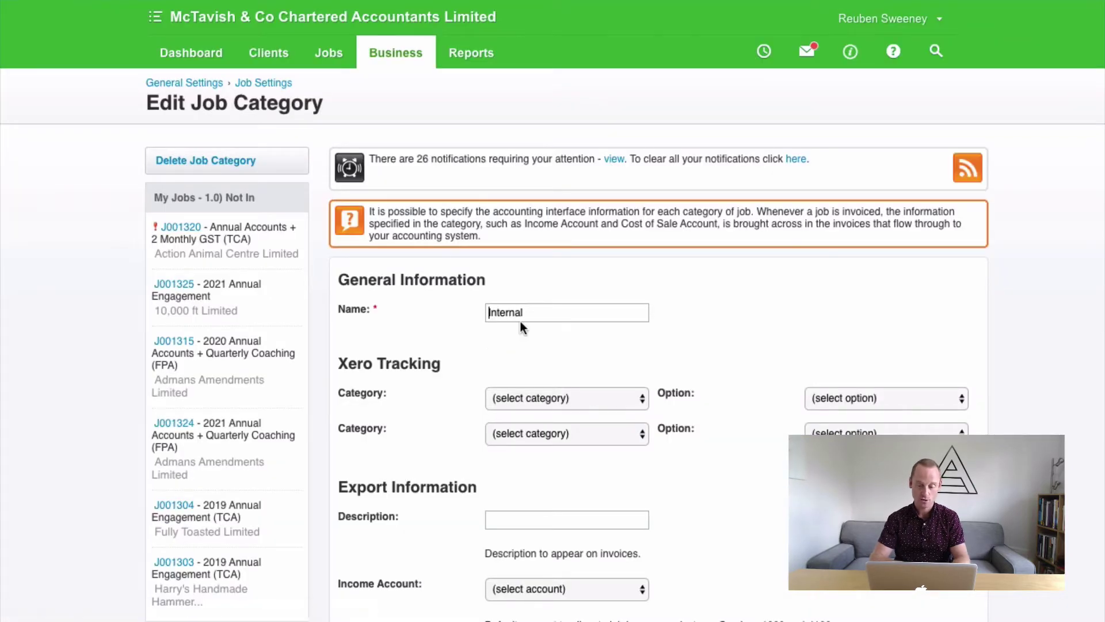
{"action": "scroll", "coordinate": [520, 322], "scroll_direction": "down", "scroll_amount": 3}
{"action": "scroll", "coordinate": [506, 305], "scroll_direction": "up", "scroll_amount": 3}
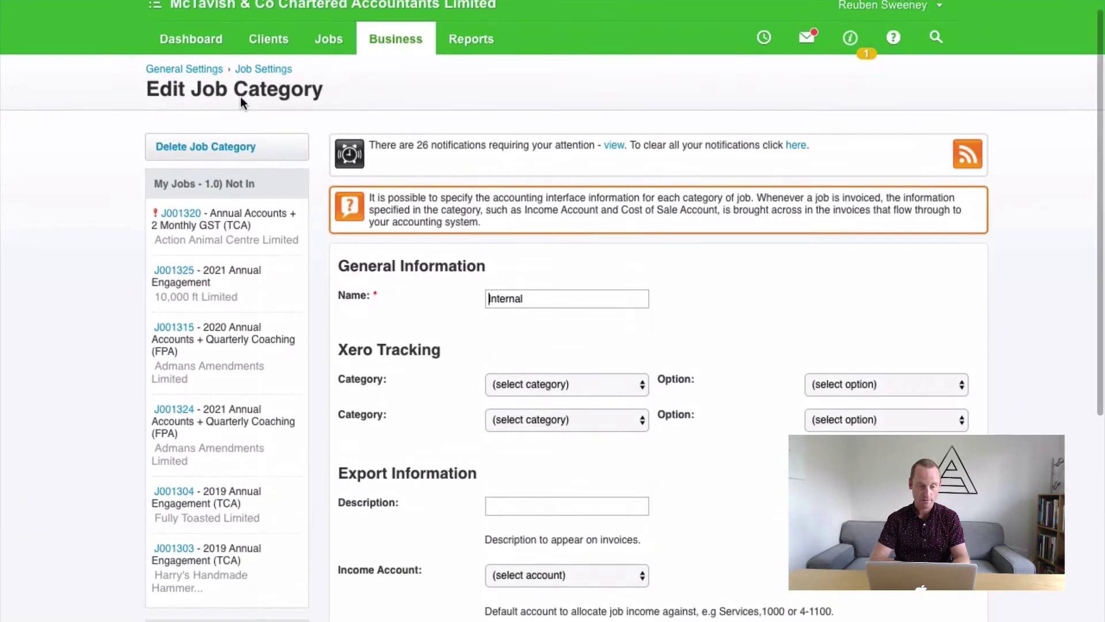
{"action": "left_click", "coordinate": [258, 68]}
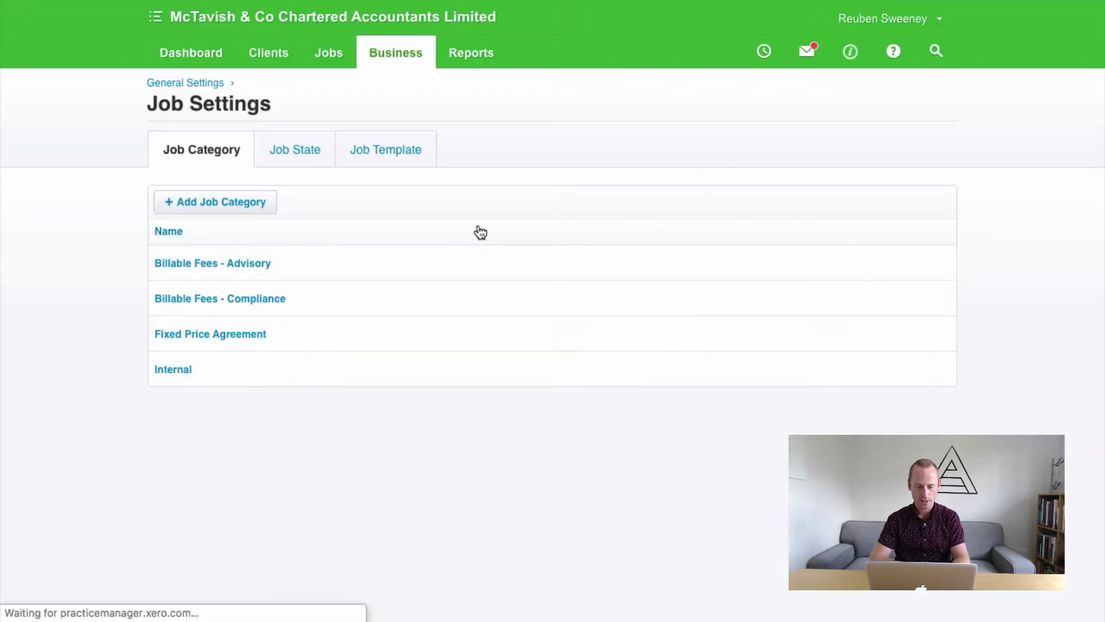
Step: On the Job State tab, drag Internal below Cancelled, then view its settings and cancel
{"action": "left_click", "coordinate": [293, 152]}
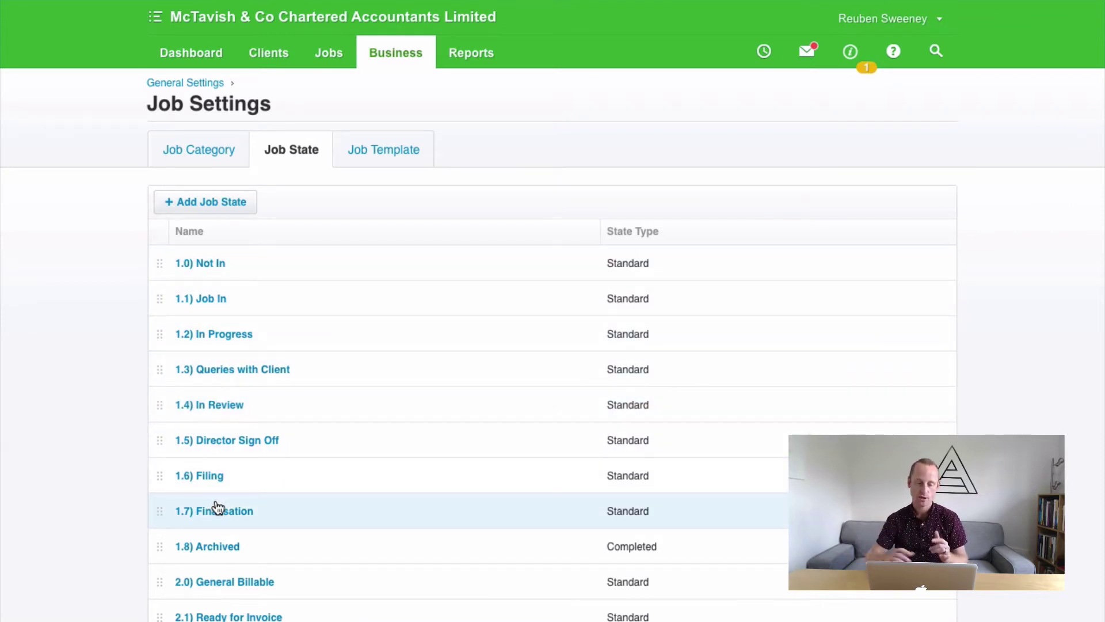
{"action": "scroll", "coordinate": [253, 547], "scroll_direction": "down", "scroll_amount": 5}
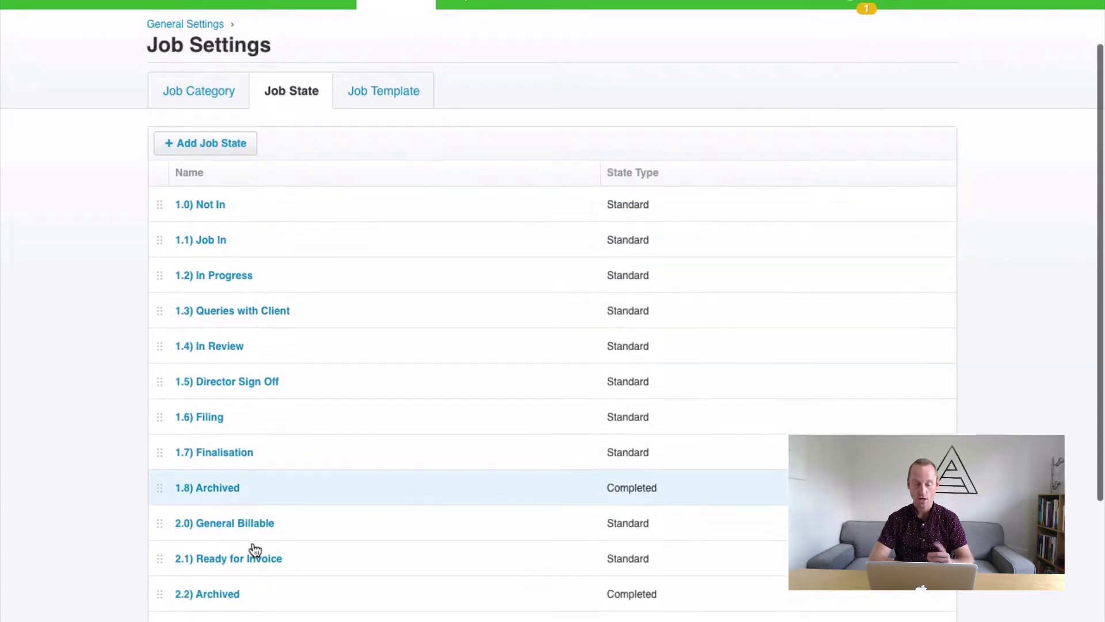
{"action": "scroll", "coordinate": [253, 550], "scroll_direction": "down", "scroll_amount": 2}
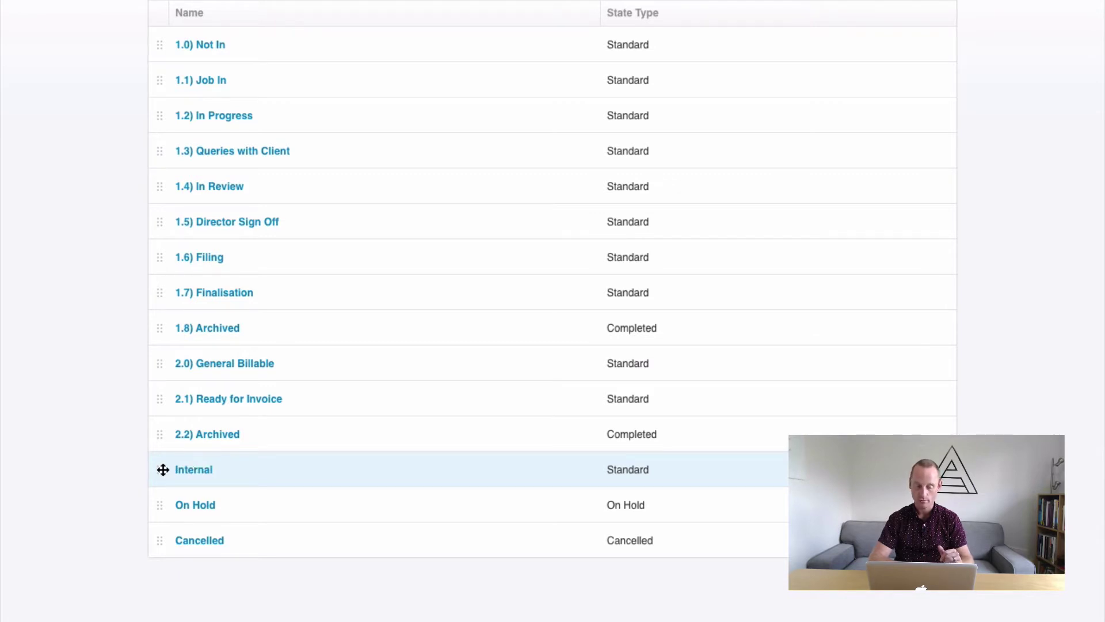
{"action": "left_click_drag", "start_coordinate": [163, 470], "coordinate": [163, 561]}
{"action": "left_click_drag", "start_coordinate": [161, 465], "coordinate": [167, 557]}
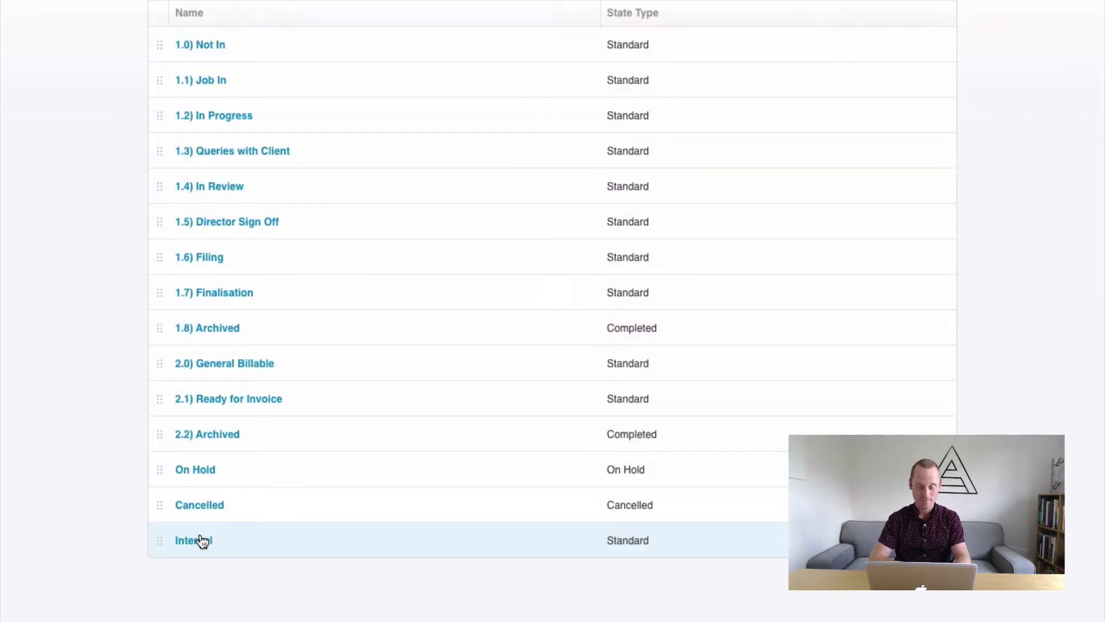
{"action": "left_click", "coordinate": [196, 540]}
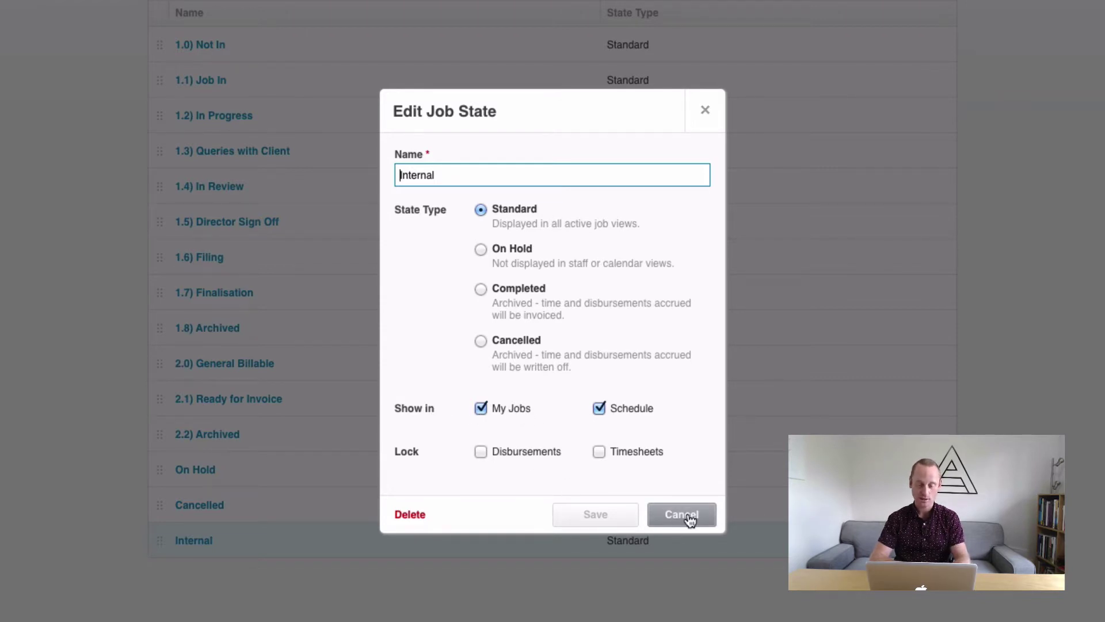
{"action": "left_click", "coordinate": [690, 520]}
{"action": "scroll", "coordinate": [388, 326], "scroll_direction": "up", "scroll_amount": 5}
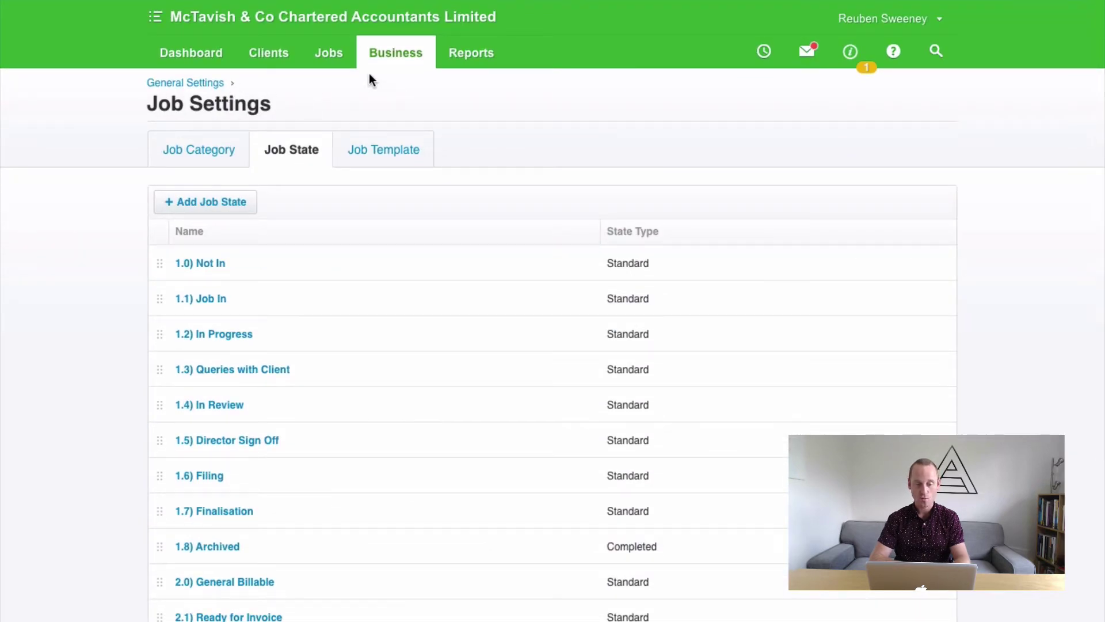
{"action": "left_click", "coordinate": [172, 82]}
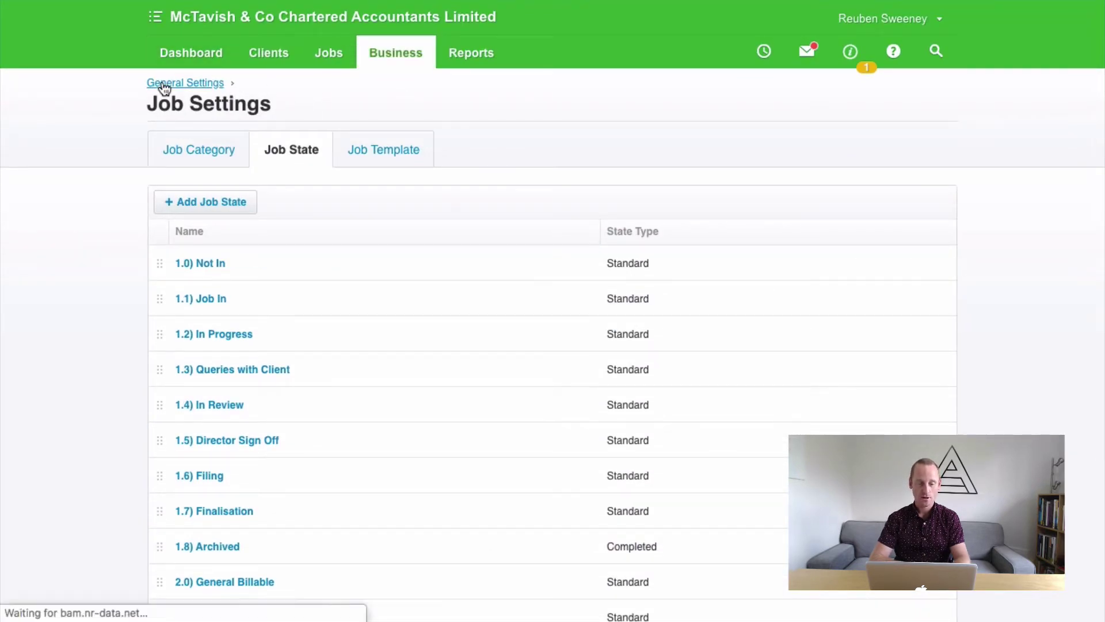
Step: Open the all-jobs list, dismiss the time popup, and sort by Job No. so INTERAL jobs lead
{"action": "left_click", "coordinate": [280, 151]}
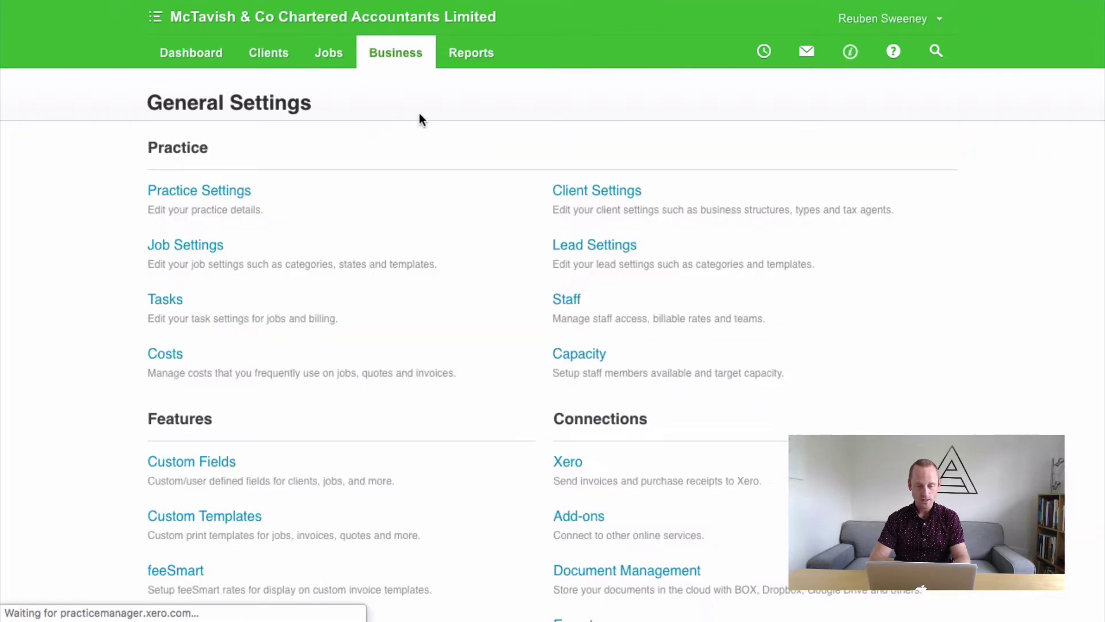
{"action": "mouse_move", "coordinate": [318, 55]}
{"action": "left_click", "coordinate": [319, 81]}
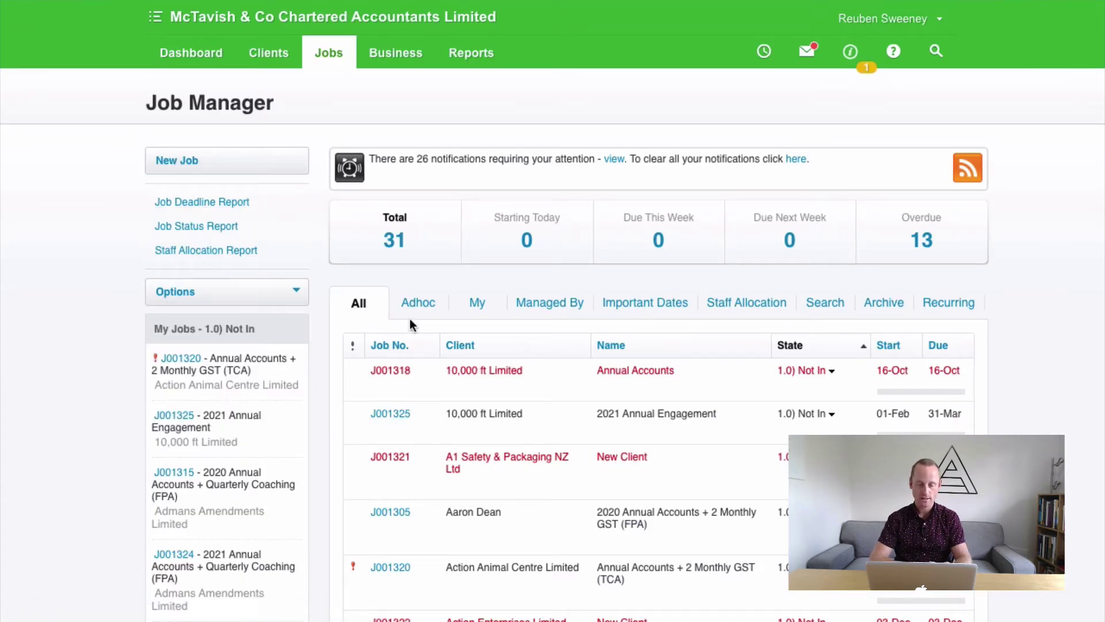
{"action": "scroll", "coordinate": [409, 491], "scroll_direction": "down", "scroll_amount": 15}
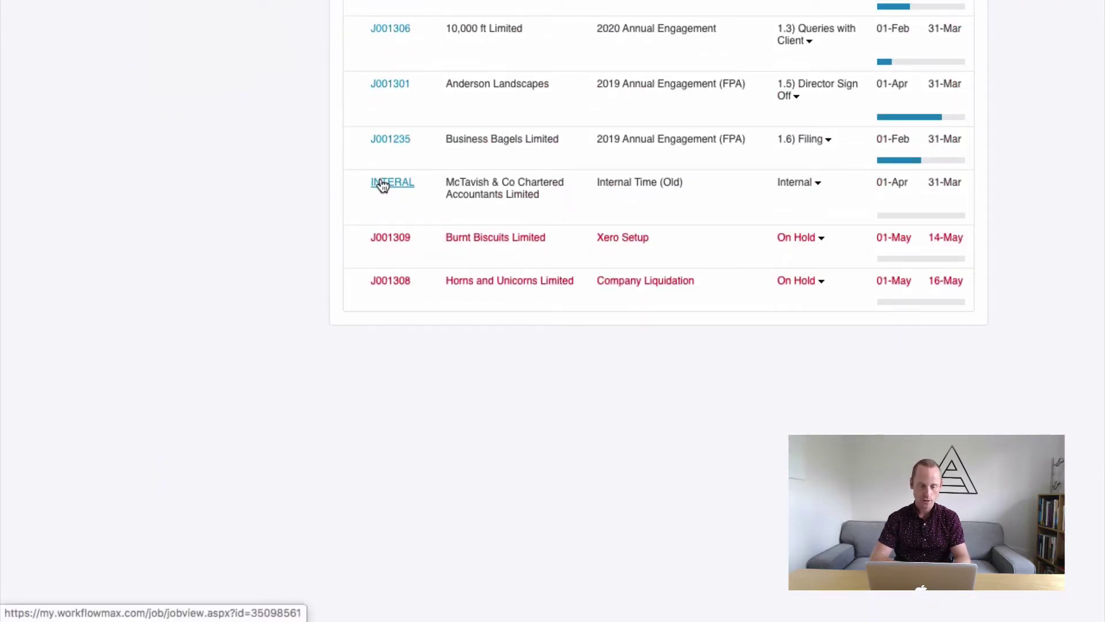
{"action": "left_click_drag", "start_coordinate": [409, 282], "coordinate": [362, 279]}
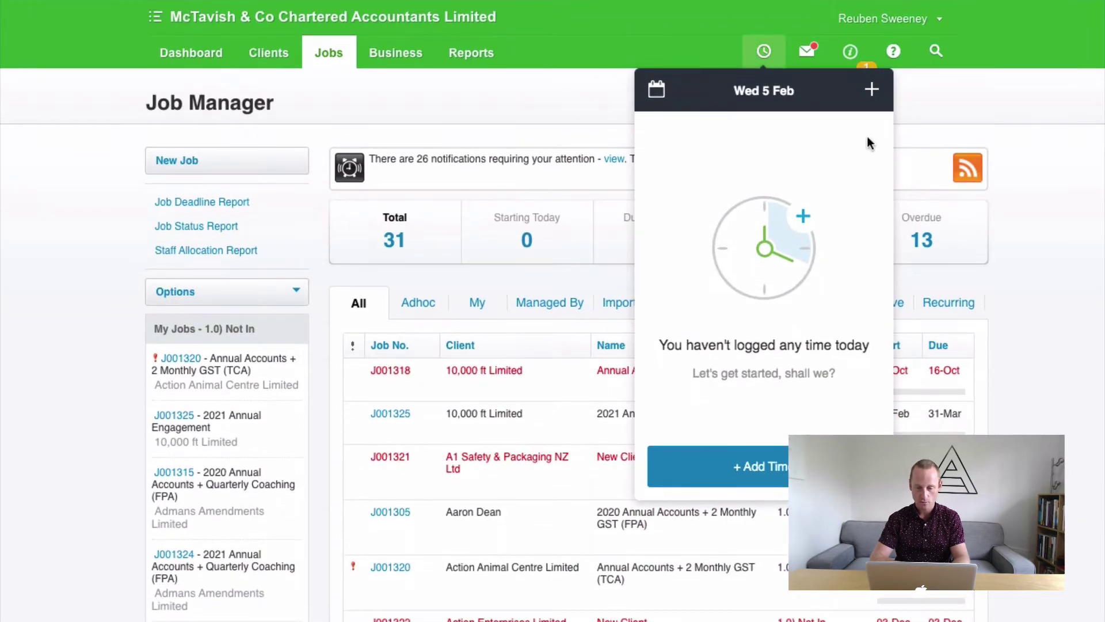
{"action": "left_click", "coordinate": [962, 111]}
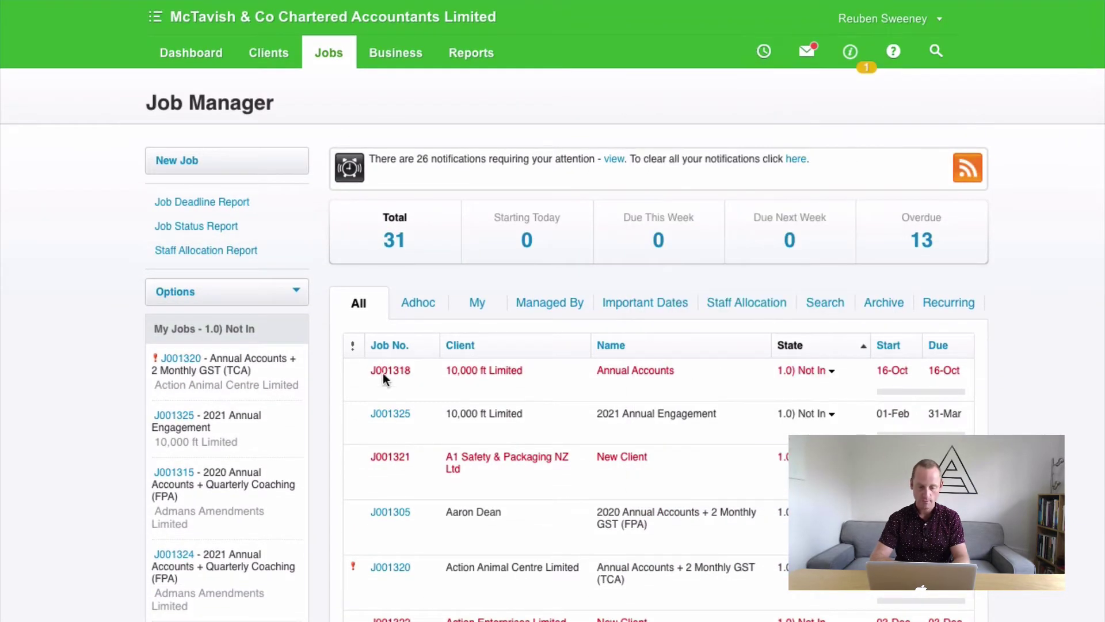
{"action": "left_click", "coordinate": [672, 362]}
{"action": "left_click", "coordinate": [403, 345]}
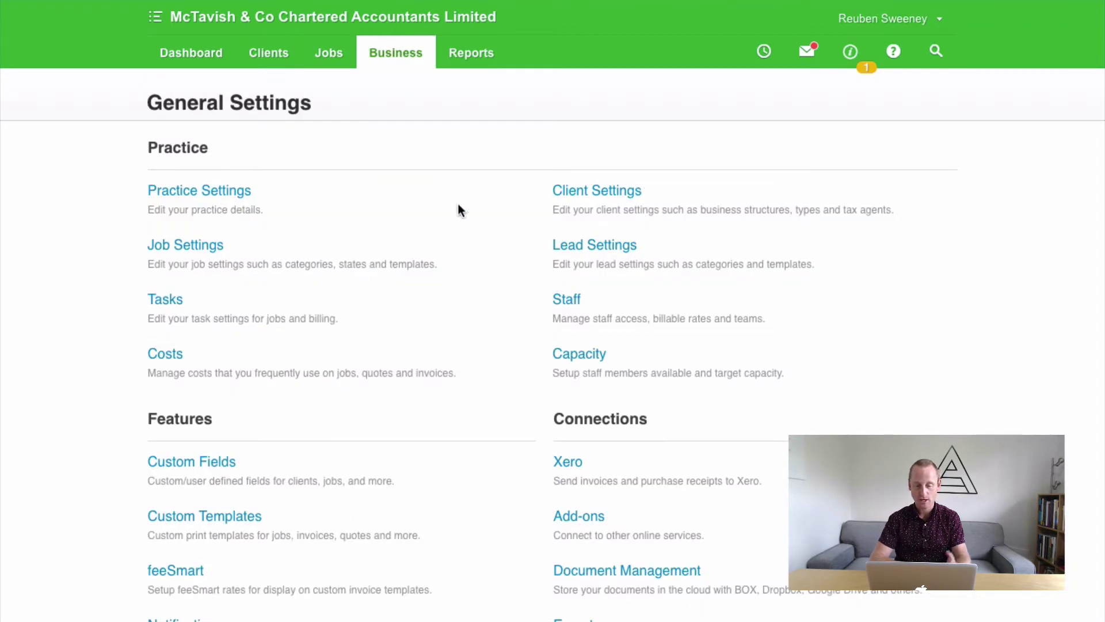
Step: In Practice Settings > Edit Number Sequences, tick Allocate Manually for Job numbers
{"action": "left_click", "coordinate": [192, 195]}
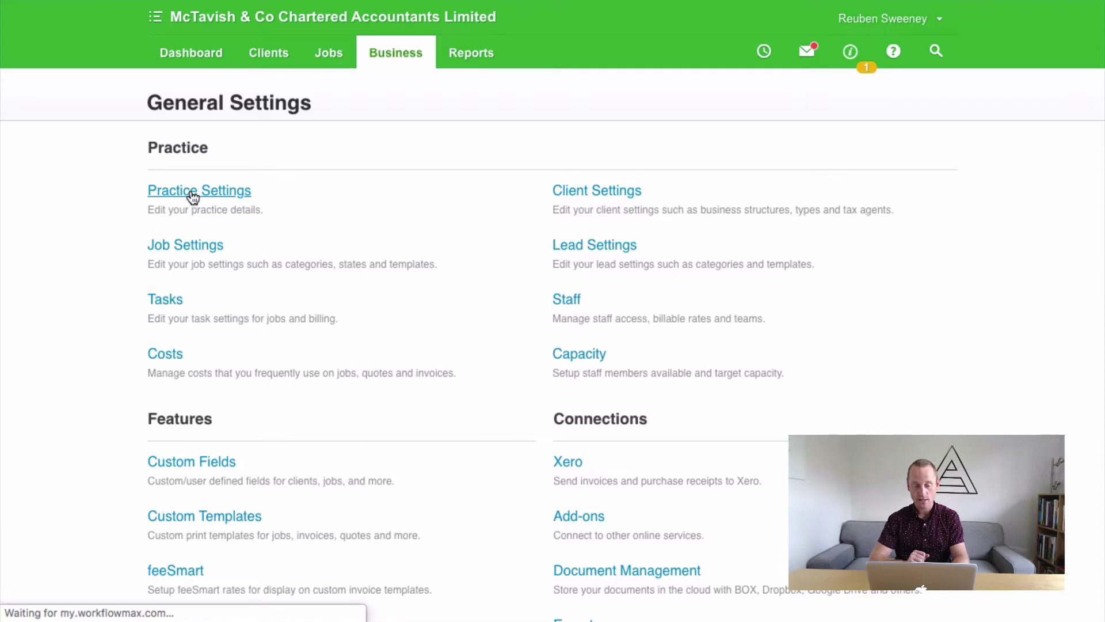
{"action": "scroll", "coordinate": [210, 115], "scroll_direction": "down", "scroll_amount": 5}
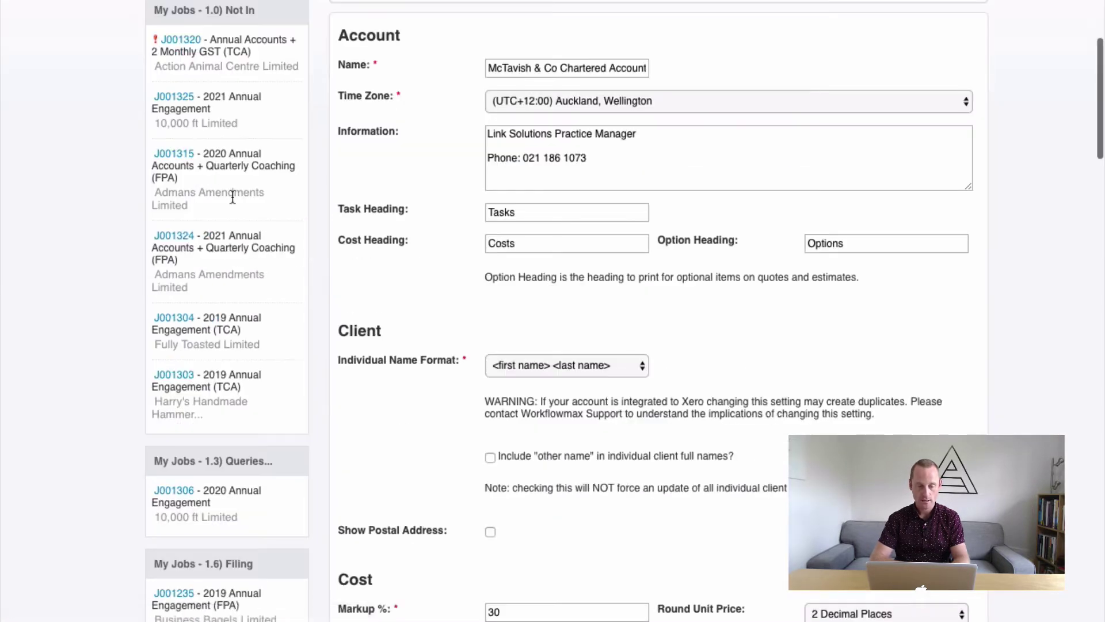
{"action": "scroll", "coordinate": [210, 115], "scroll_direction": "up", "scroll_amount": 5}
{"action": "left_click", "coordinate": [178, 169]}
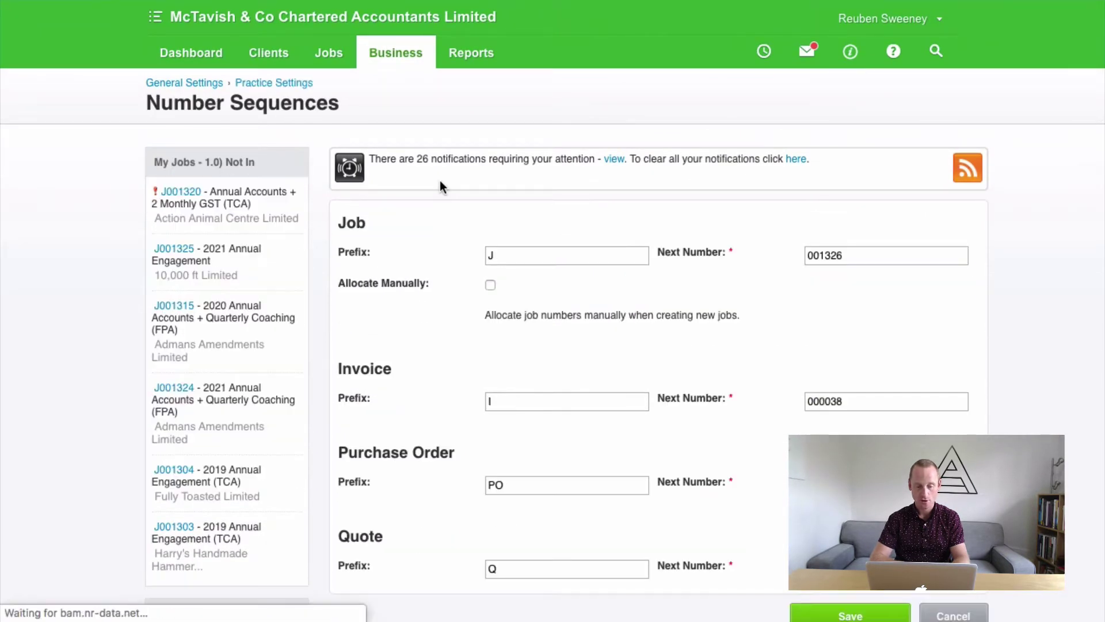
{"action": "left_click", "coordinate": [490, 285]}
{"action": "scroll", "coordinate": [644, 301], "scroll_direction": "down", "scroll_amount": 2}
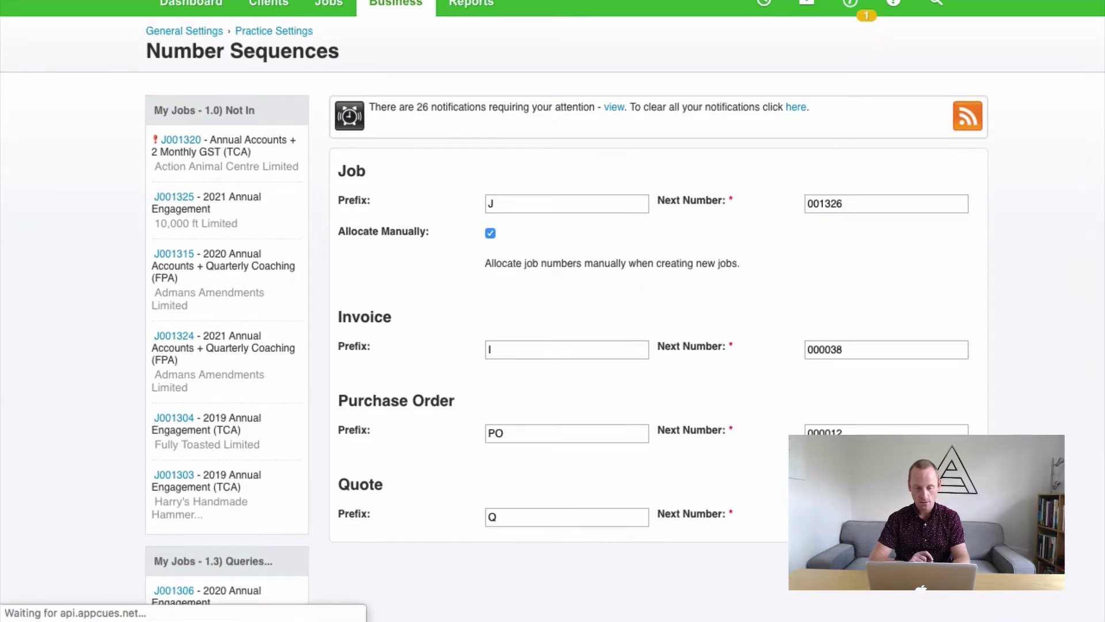
{"action": "scroll", "coordinate": [486, 226], "scroll_direction": "down", "scroll_amount": 3}
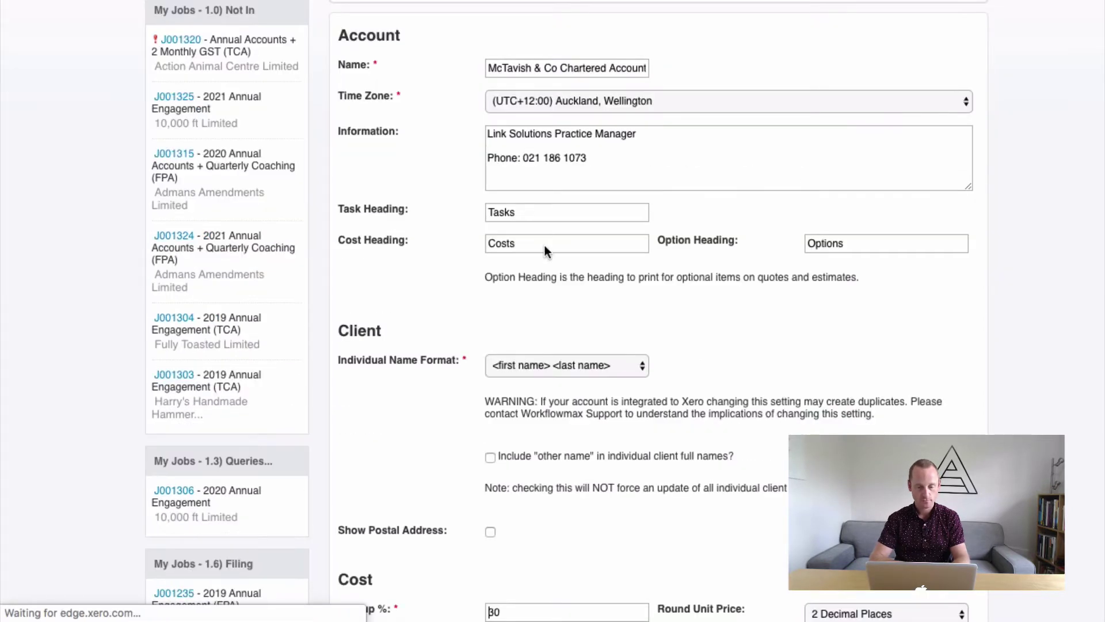
{"action": "scroll", "coordinate": [449, 211], "scroll_direction": "up", "scroll_amount": 3}
{"action": "scroll", "coordinate": [449, 210], "scroll_direction": "down", "scroll_amount": 1}
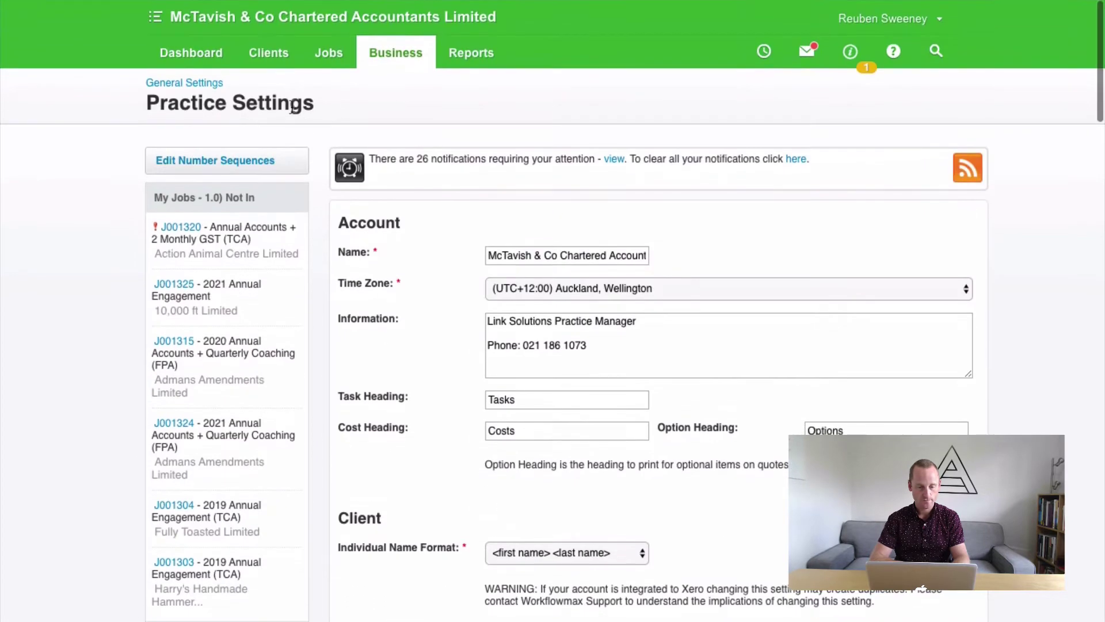
Step: Start a new job for the selected client with number ADMIN and name Business Administration
{"action": "left_click", "coordinate": [333, 48]}
{"action": "left_click", "coordinate": [205, 171]}
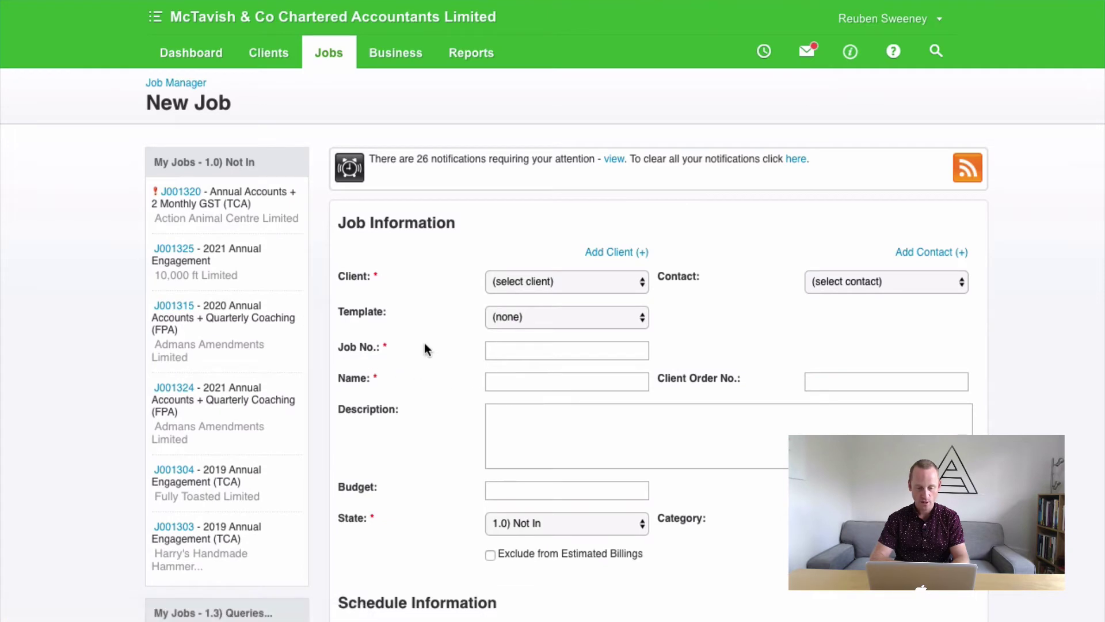
{"action": "left_click", "coordinate": [515, 355]}
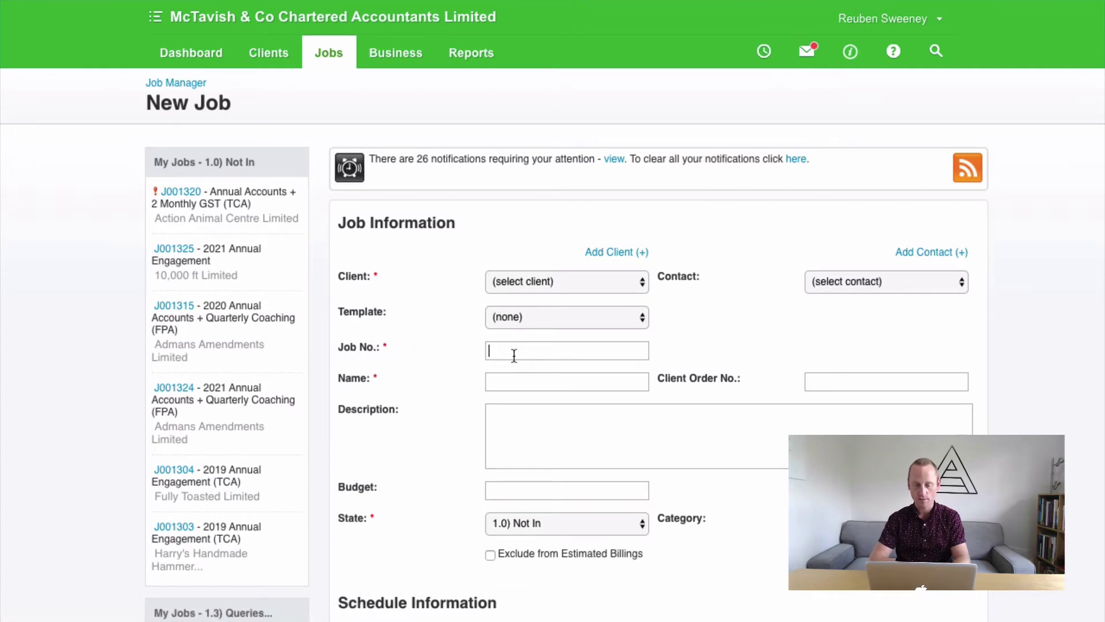
{"action": "left_click", "coordinate": [522, 283]}
{"action": "type", "text": "mc"}
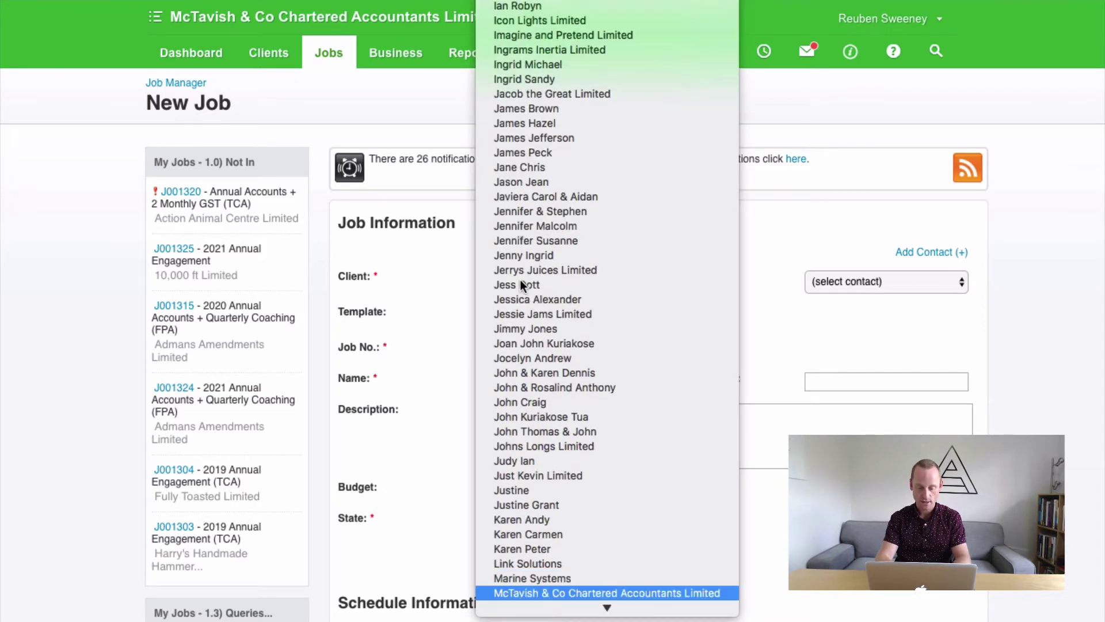
{"action": "key", "text": "Return"}
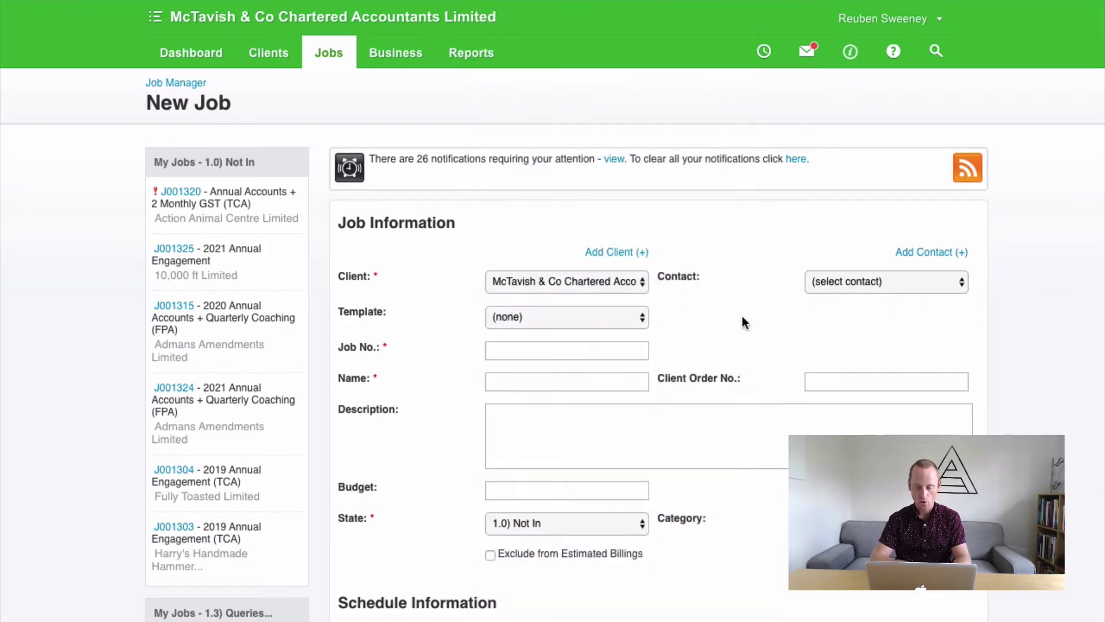
{"action": "scroll", "coordinate": [742, 328], "scroll_direction": "down", "scroll_amount": 3}
{"action": "left_click", "coordinate": [535, 276]}
{"action": "type", "text": "ADMIN"}
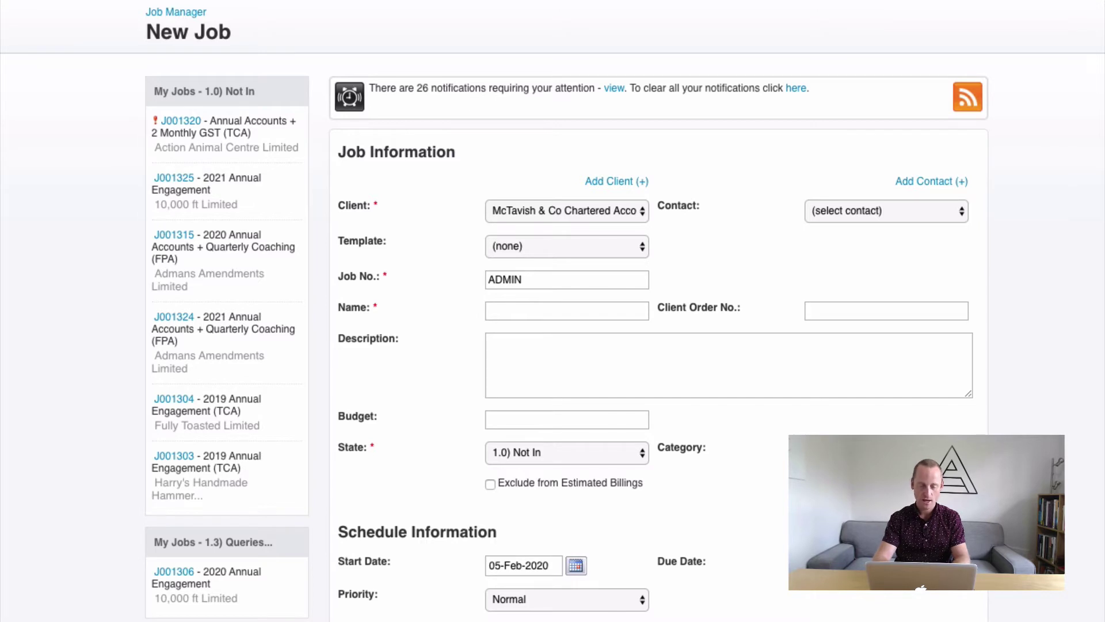
{"action": "type", "text": "Business Administra"}
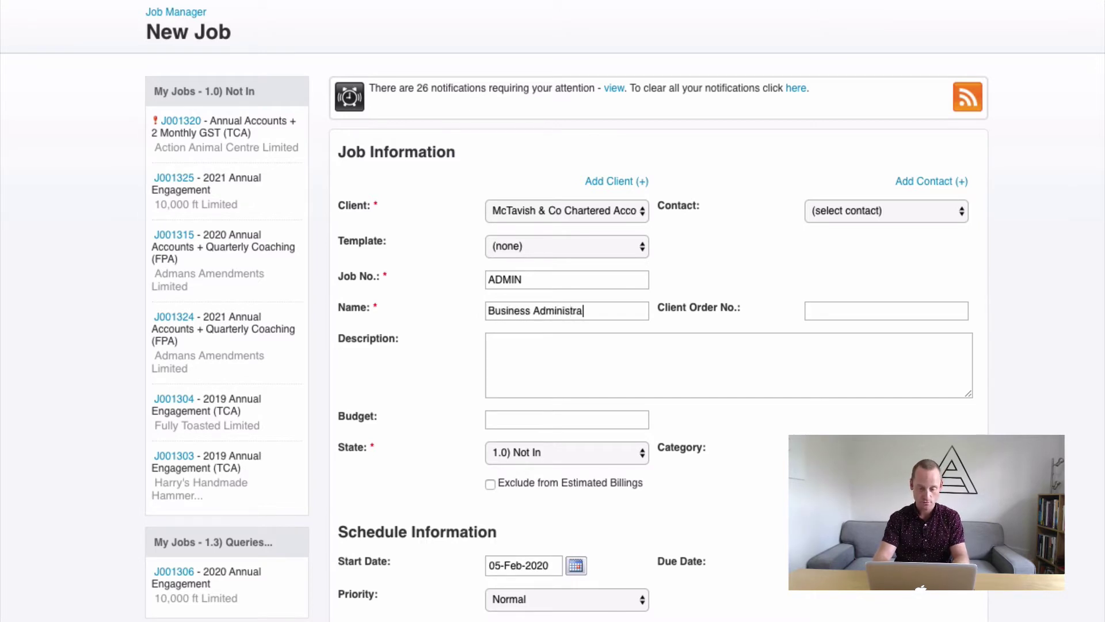
{"action": "type", "text": "tion"}
Step: Set the job state and category to Internal and tick Exclude from Estimated Billings
{"action": "scroll", "coordinate": [758, 313], "scroll_direction": "down", "scroll_amount": 4}
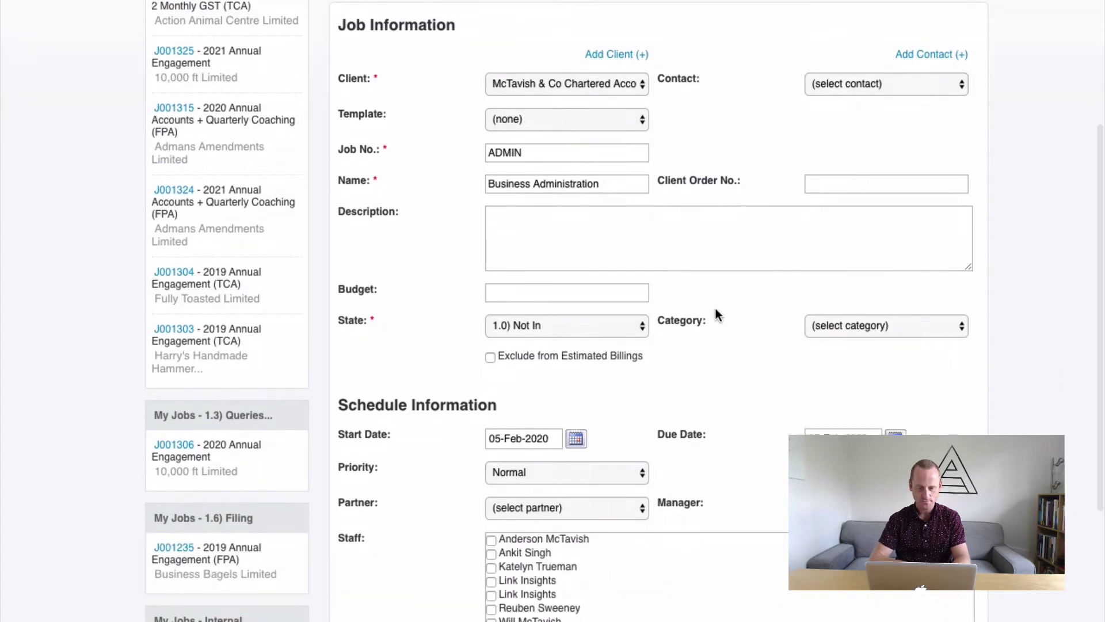
{"action": "left_click", "coordinate": [530, 328]}
{"action": "left_click", "coordinate": [524, 500]}
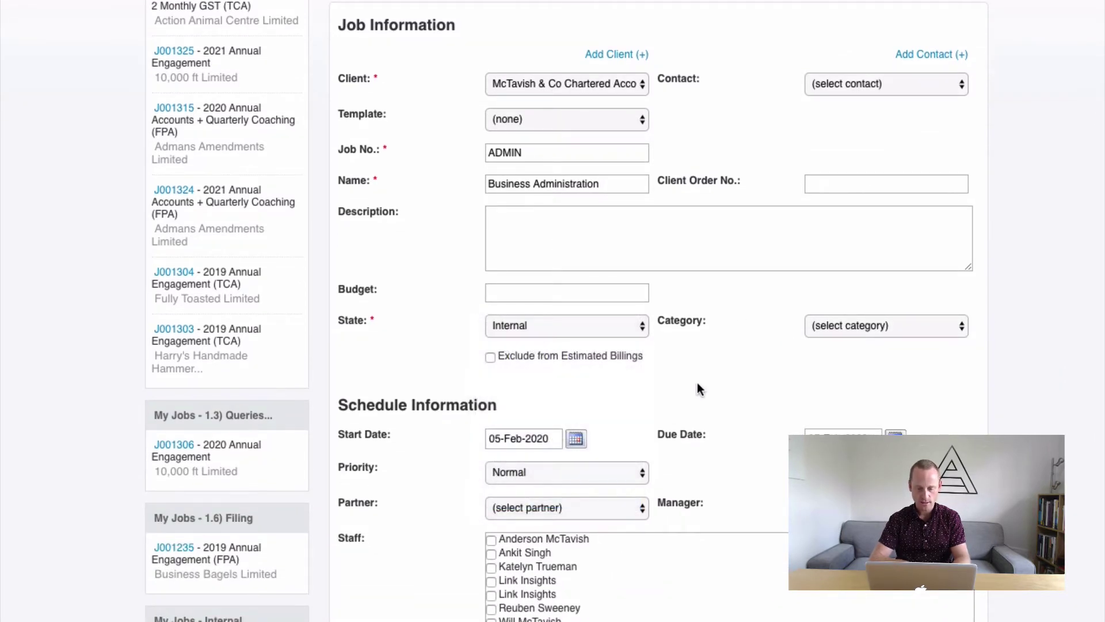
{"action": "left_click", "coordinate": [868, 326]}
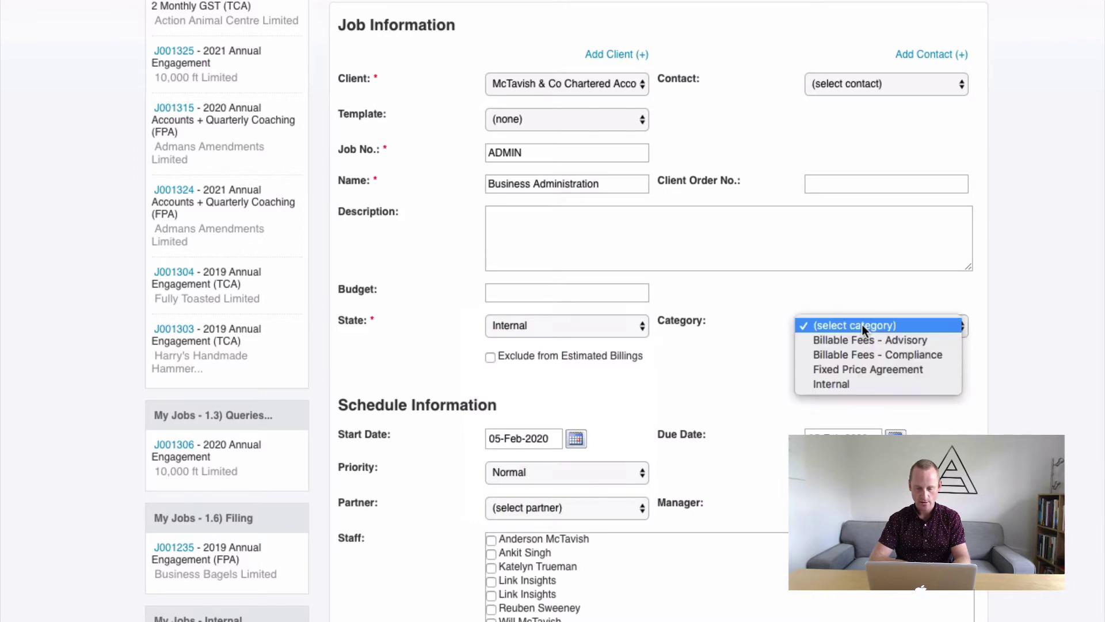
{"action": "left_click", "coordinate": [836, 383]}
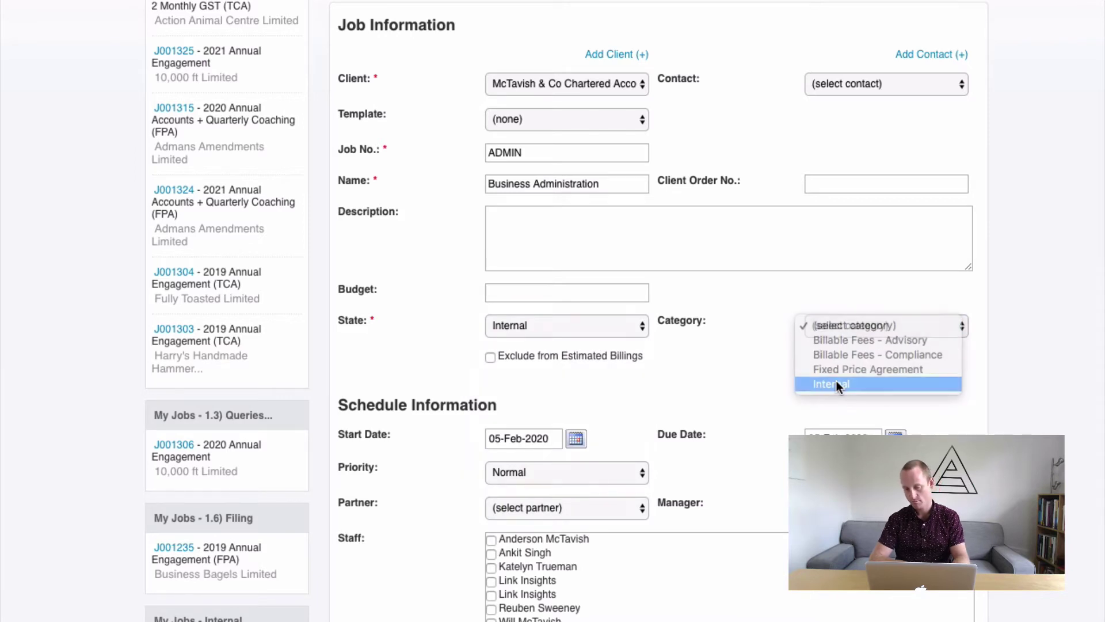
{"action": "left_click", "coordinate": [491, 357]}
{"action": "scroll", "coordinate": [626, 372], "scroll_direction": "down", "scroll_amount": 5}
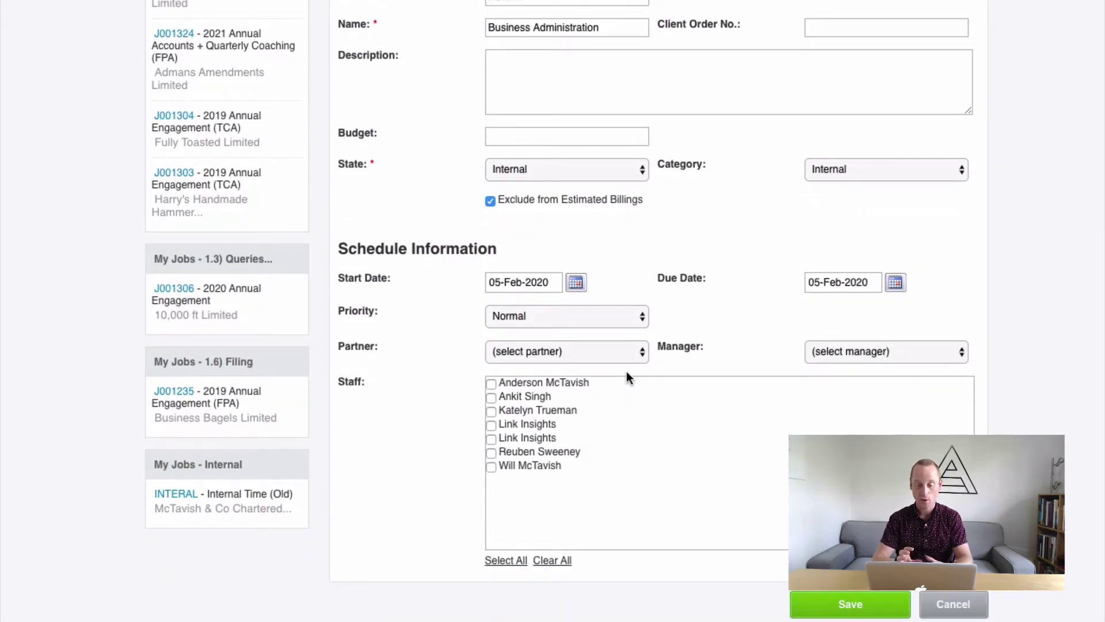
Step: Set start date 01-Feb-2020, due date year 2035, and Select All staff
{"action": "left_click", "coordinate": [577, 285]}
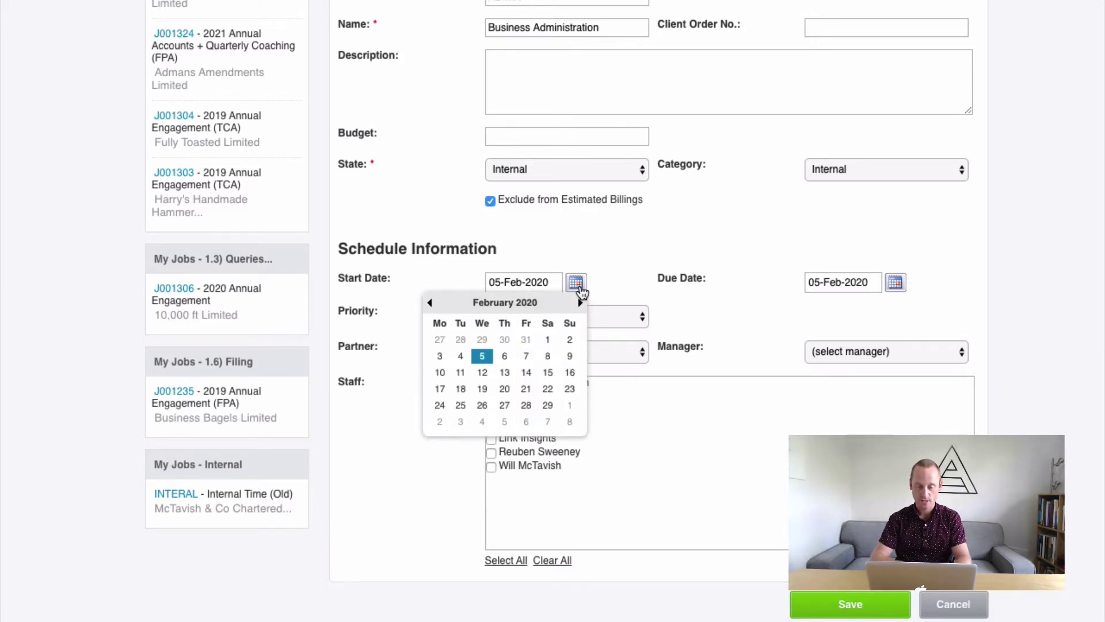
{"action": "left_click", "coordinate": [544, 339]}
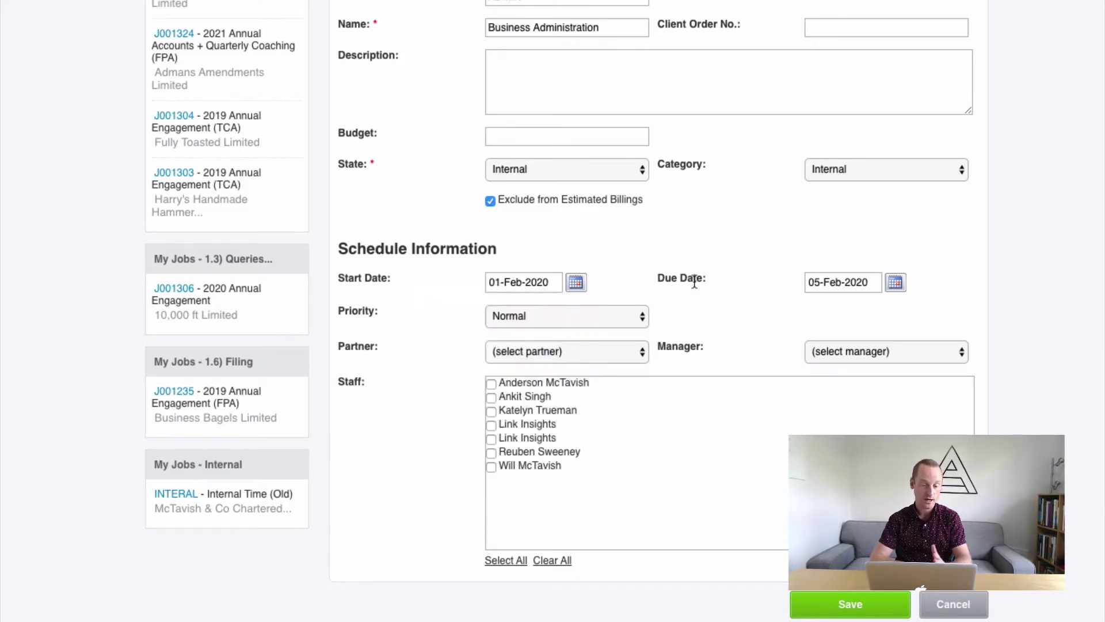
{"action": "left_click", "coordinate": [894, 283]}
{"action": "double_click", "coordinate": [864, 286]}
{"action": "type", "text": "2035"}
{"action": "double_click", "coordinate": [857, 283]}
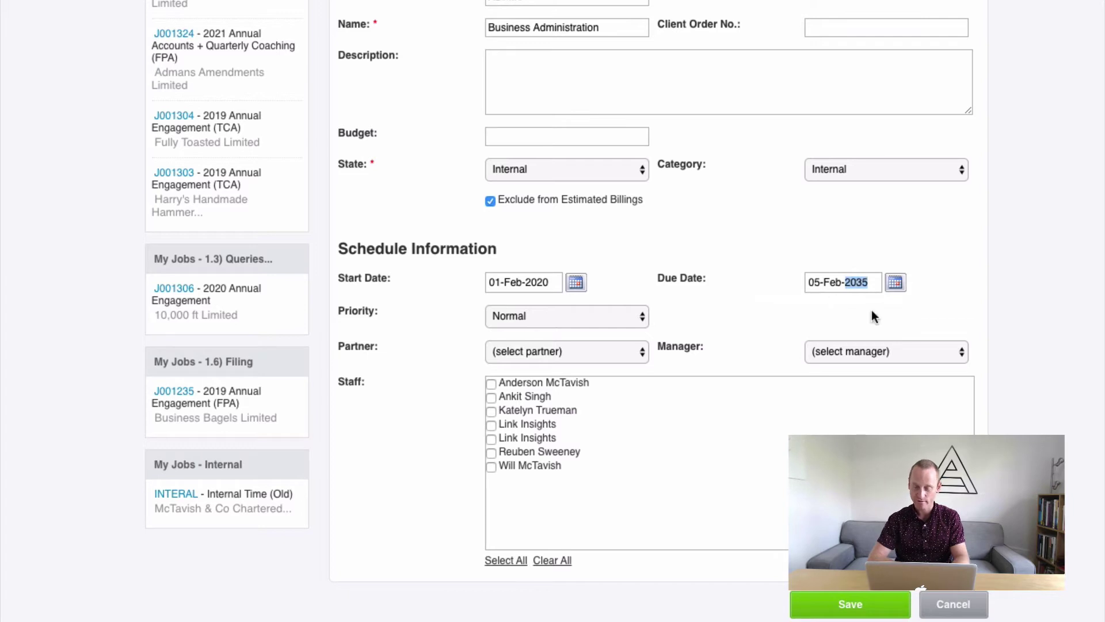
{"action": "left_click", "coordinate": [800, 314]}
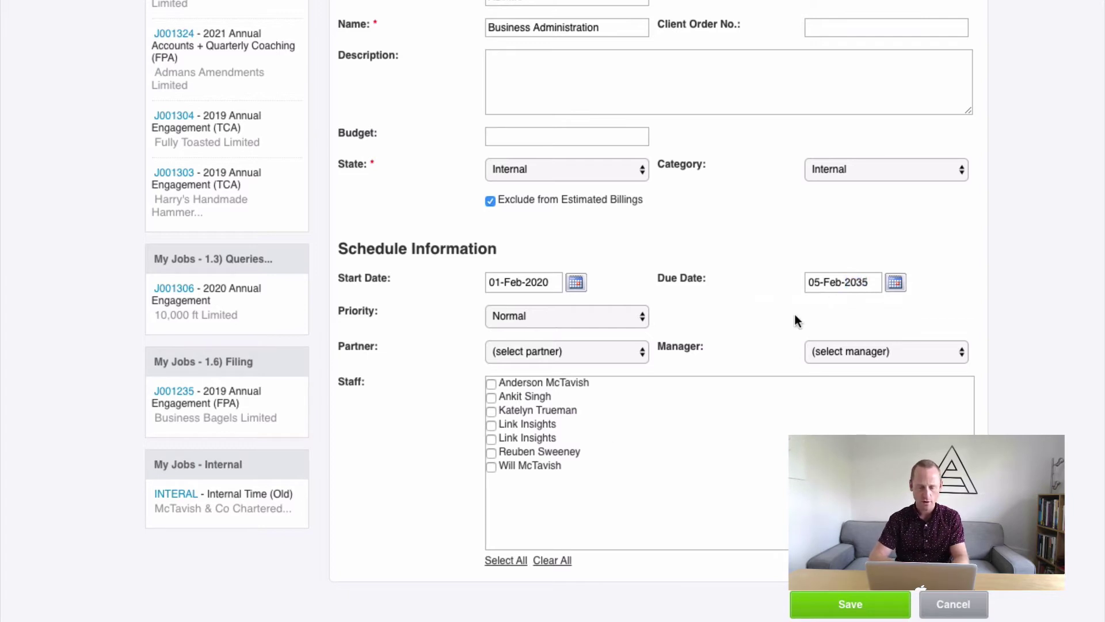
{"action": "left_click", "coordinate": [497, 560]}
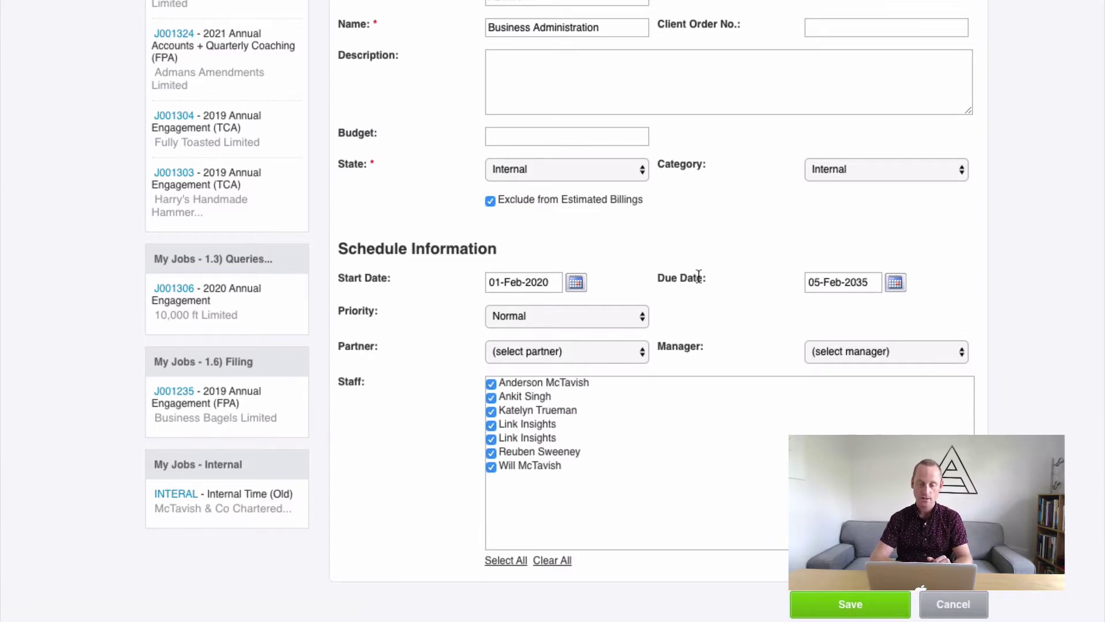
Step: Add a -2020 year suffix to the ADMIN job number, then trim it with Backspace
{"action": "scroll", "coordinate": [697, 279], "scroll_direction": "up", "scroll_amount": 6}
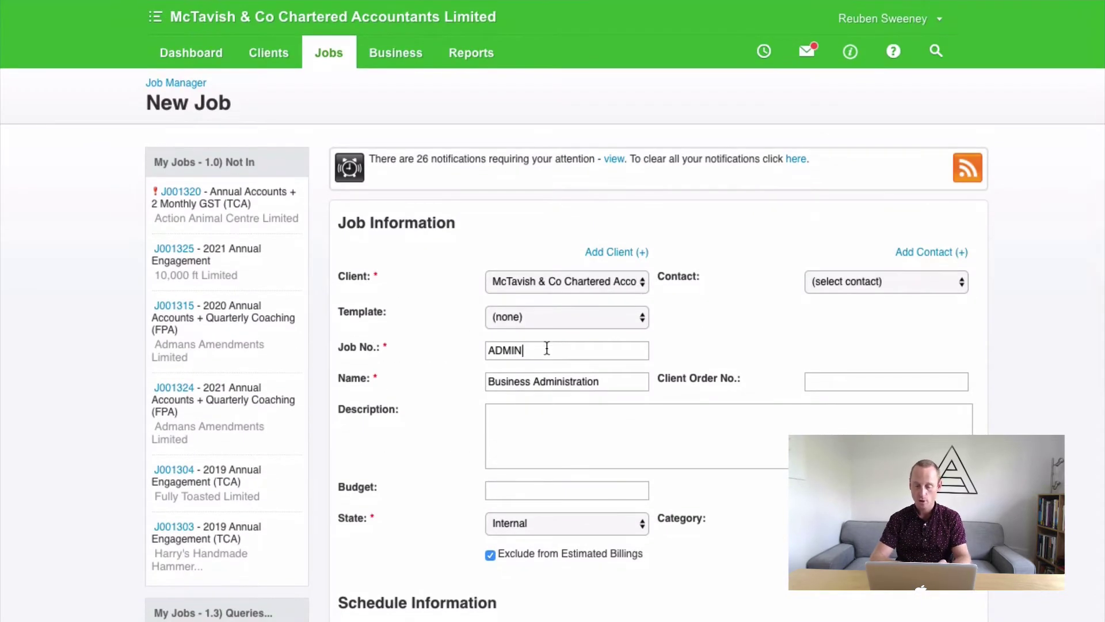
{"action": "left_click", "coordinate": [546, 347]}
{"action": "type", "text": "-2020"}
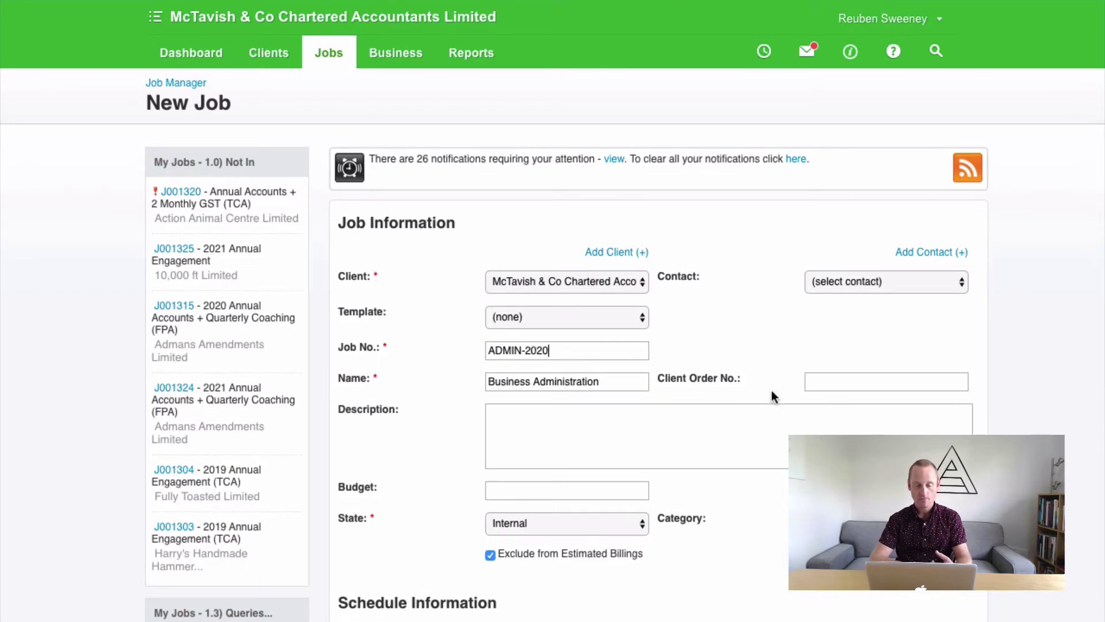
{"action": "scroll", "coordinate": [779, 353], "scroll_direction": "down", "scroll_amount": 2}
{"action": "scroll", "coordinate": [781, 353], "scroll_direction": "down", "scroll_amount": 5}
{"action": "scroll", "coordinate": [703, 242], "scroll_direction": "up", "scroll_amount": 3}
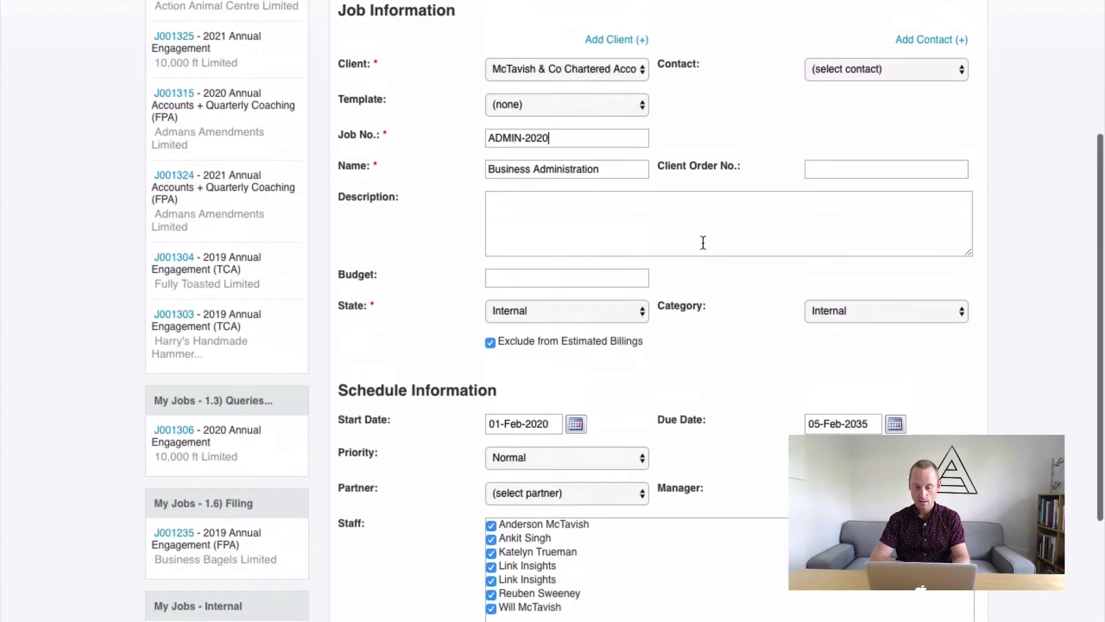
{"action": "scroll", "coordinate": [702, 242], "scroll_direction": "up", "scroll_amount": 1}
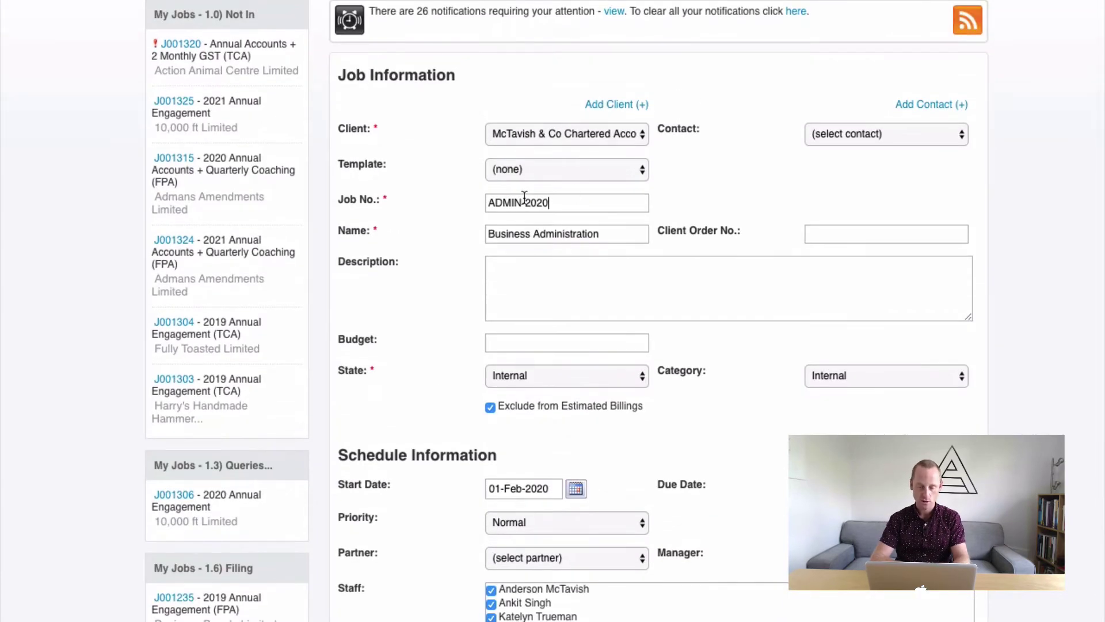
{"action": "key", "text": "BackSpace"}
{"action": "key", "text": "BackSpace"}
{"action": "key", "text": "BackSpace"}
{"action": "key", "text": "BackSpace"}
{"action": "key", "text": "BackSpace"}
{"action": "scroll", "coordinate": [627, 423], "scroll_direction": "down", "scroll_amount": 4}
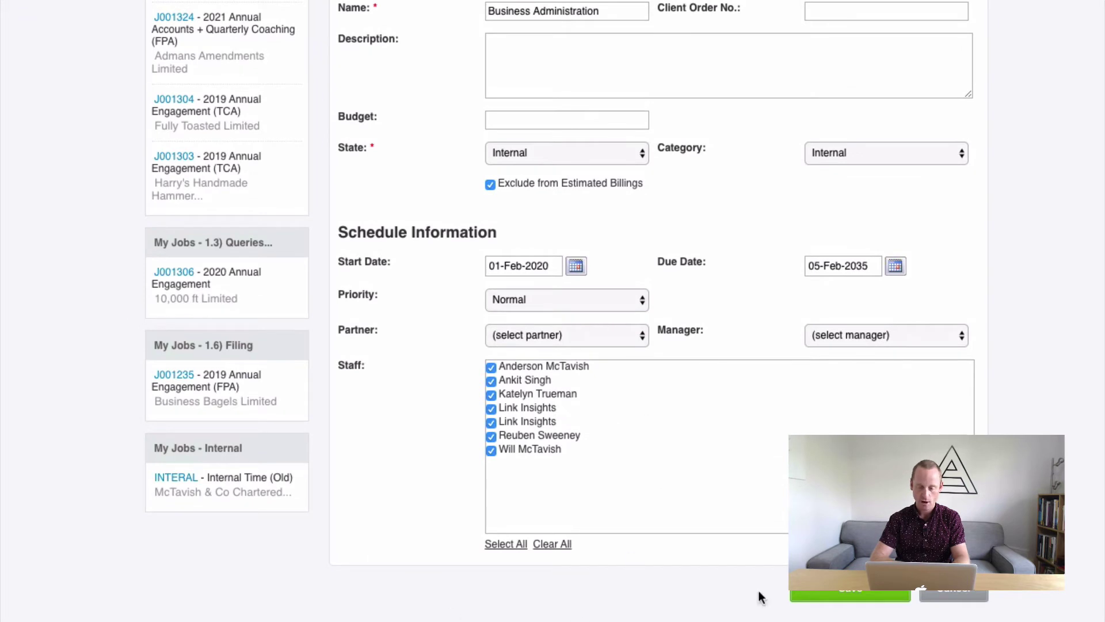
Step: Save the new ADMIN Business Administration job
{"action": "left_click", "coordinate": [828, 596]}
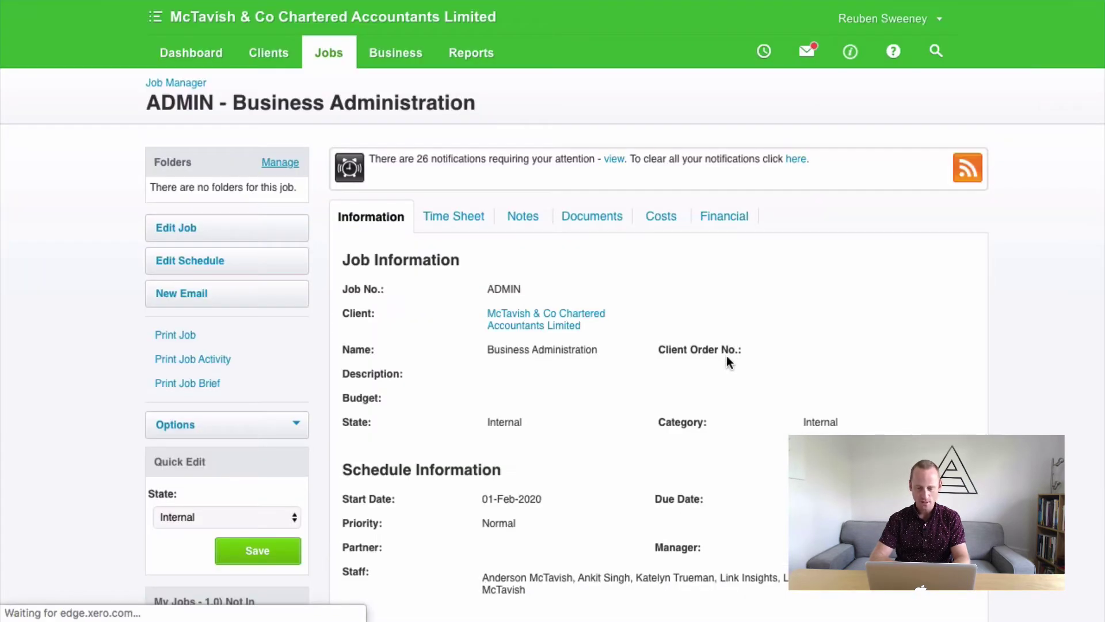
{"action": "scroll", "coordinate": [617, 403], "scroll_direction": "down", "scroll_amount": 12}
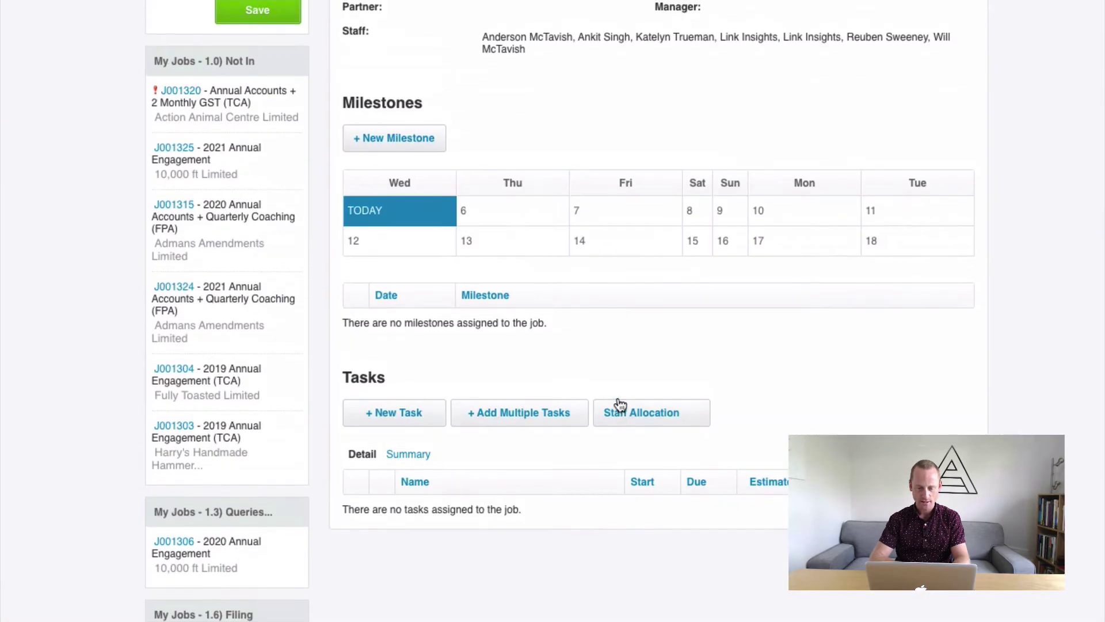
{"action": "scroll", "coordinate": [619, 402], "scroll_direction": "up", "scroll_amount": 3}
{"action": "scroll", "coordinate": [619, 402], "scroll_direction": "down", "scroll_amount": 2}
Step: Add a non-billable ADMIN task labelled Internal Meetings to the job and save it
{"action": "left_click", "coordinate": [357, 283]}
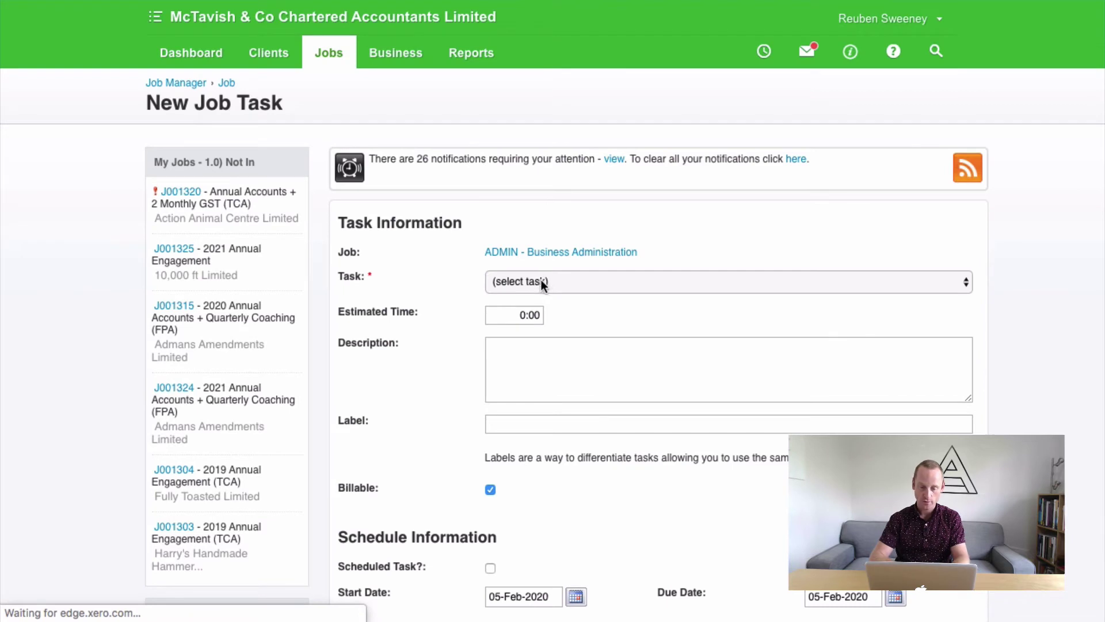
{"action": "left_click", "coordinate": [541, 280]}
{"action": "left_click", "coordinate": [541, 281]}
{"action": "key", "text": "Down"}
{"action": "left_click", "coordinate": [523, 424]}
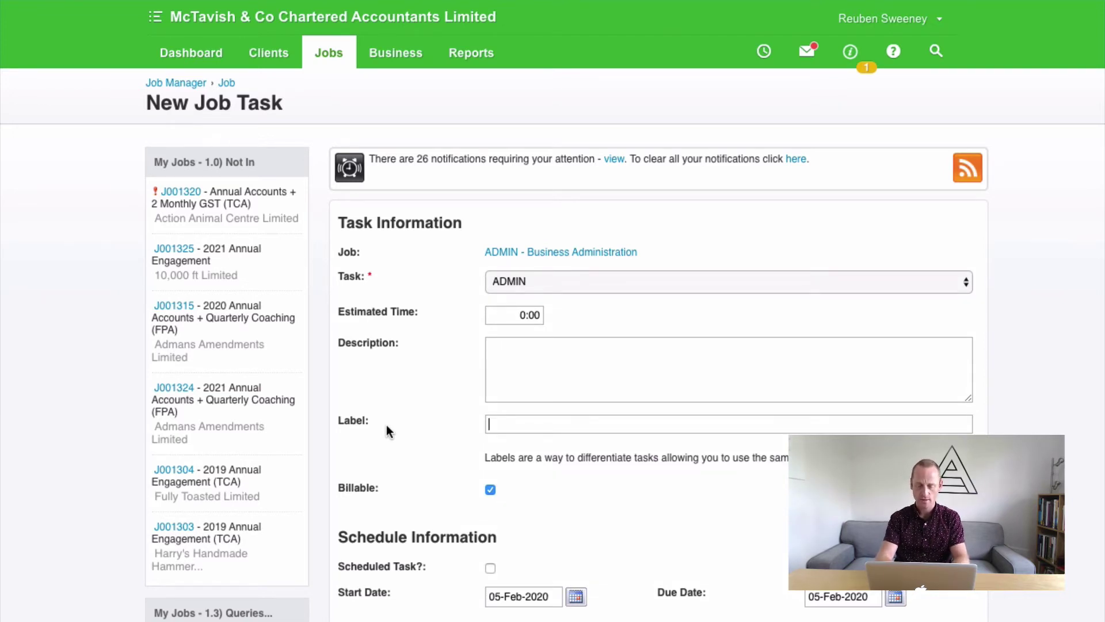
{"action": "type", "text": "lnternal Meetings"}
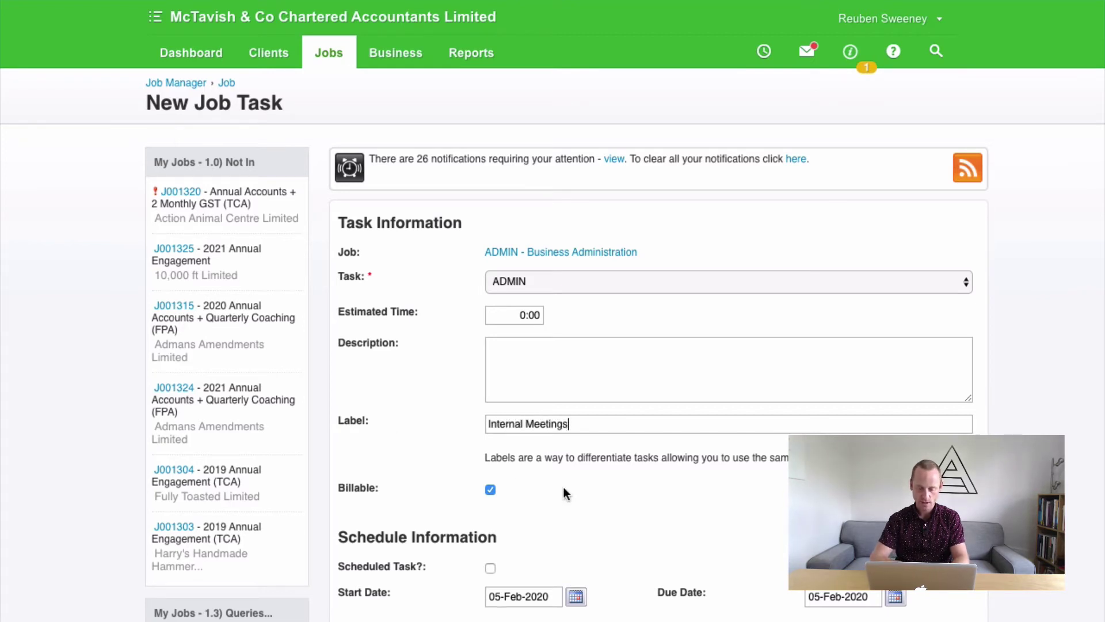
{"action": "scroll", "coordinate": [564, 487], "scroll_direction": "down", "scroll_amount": 2}
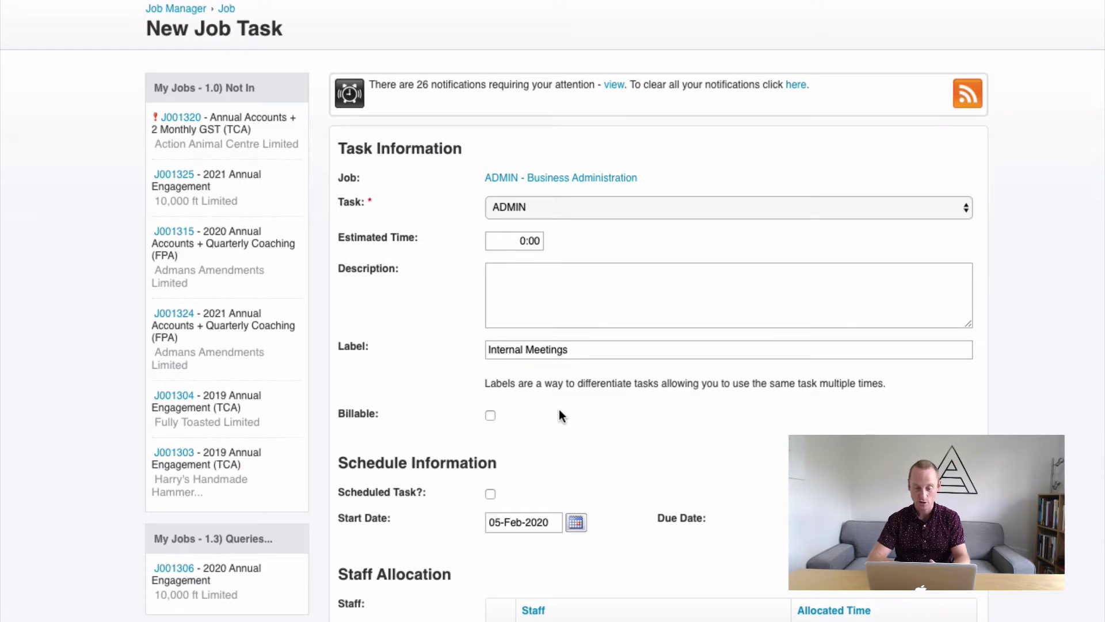
{"action": "scroll", "coordinate": [612, 472], "scroll_direction": "down", "scroll_amount": 6}
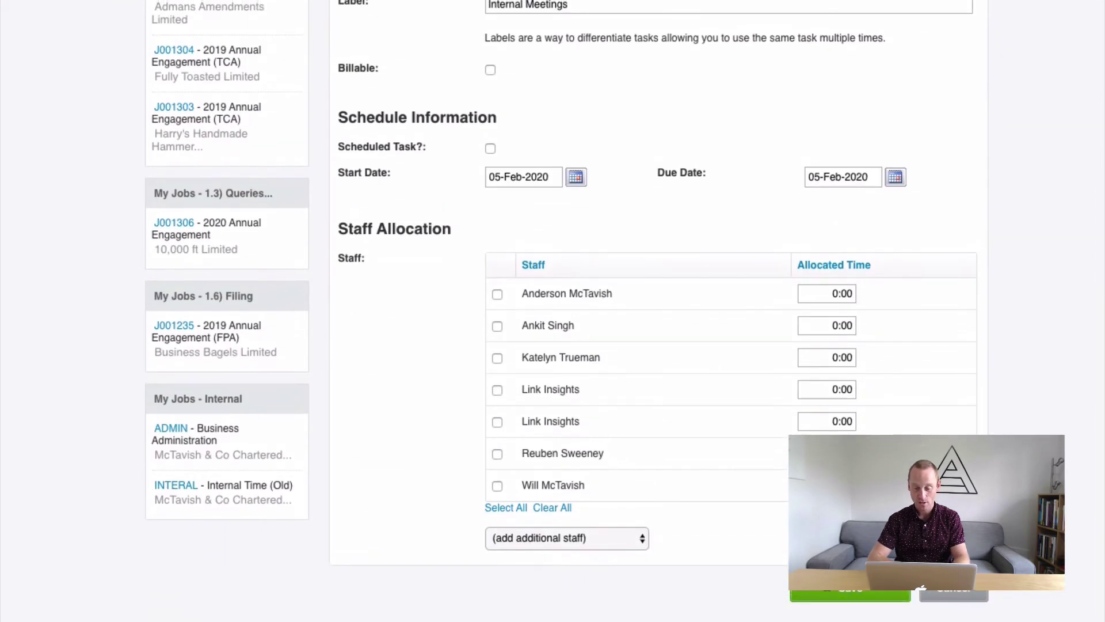
{"action": "left_click", "coordinate": [850, 593]}
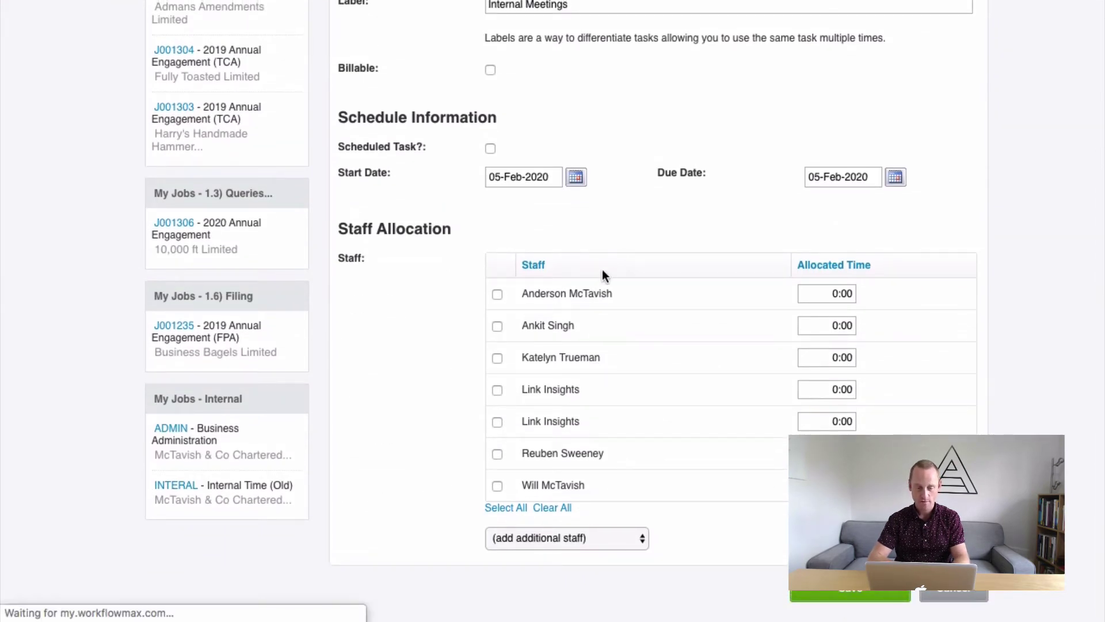
{"action": "scroll", "coordinate": [535, 353], "scroll_direction": "down", "scroll_amount": 10}
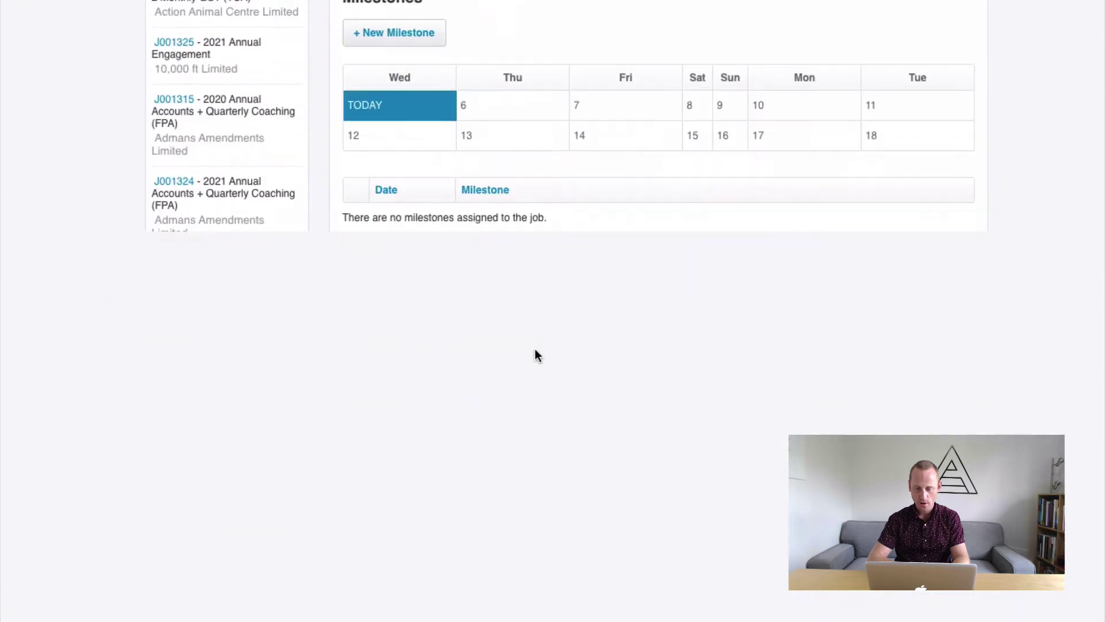
Step: Create another ADMIN task with Billable unticked, label it Accounting & Finance, and save
{"action": "left_click", "coordinate": [408, 310]}
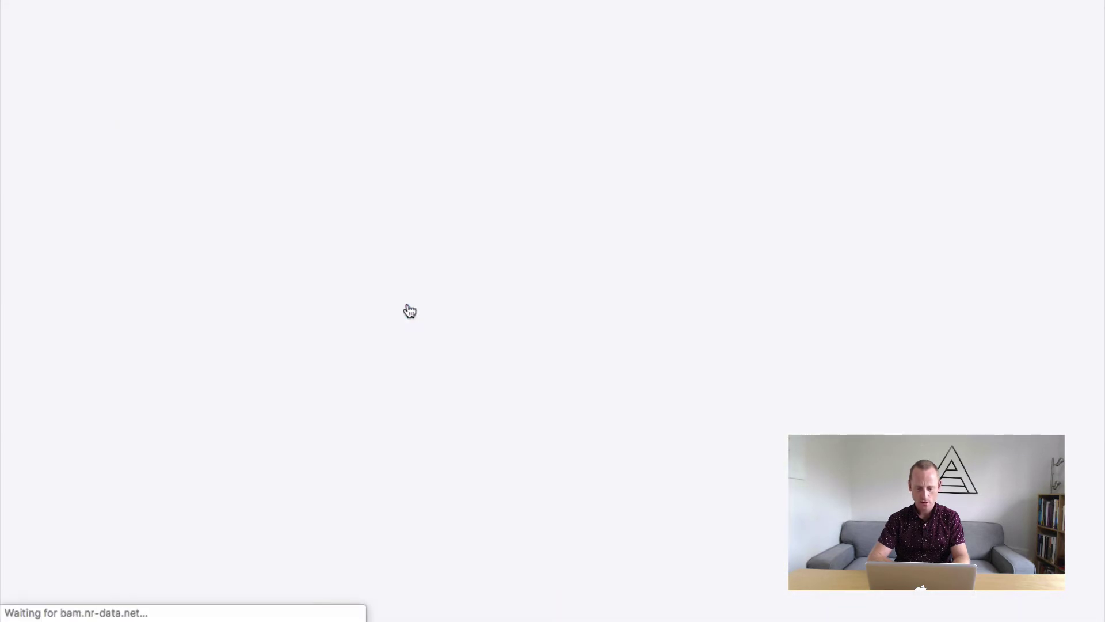
{"action": "left_click", "coordinate": [533, 289]}
{"action": "left_click", "coordinate": [506, 294]}
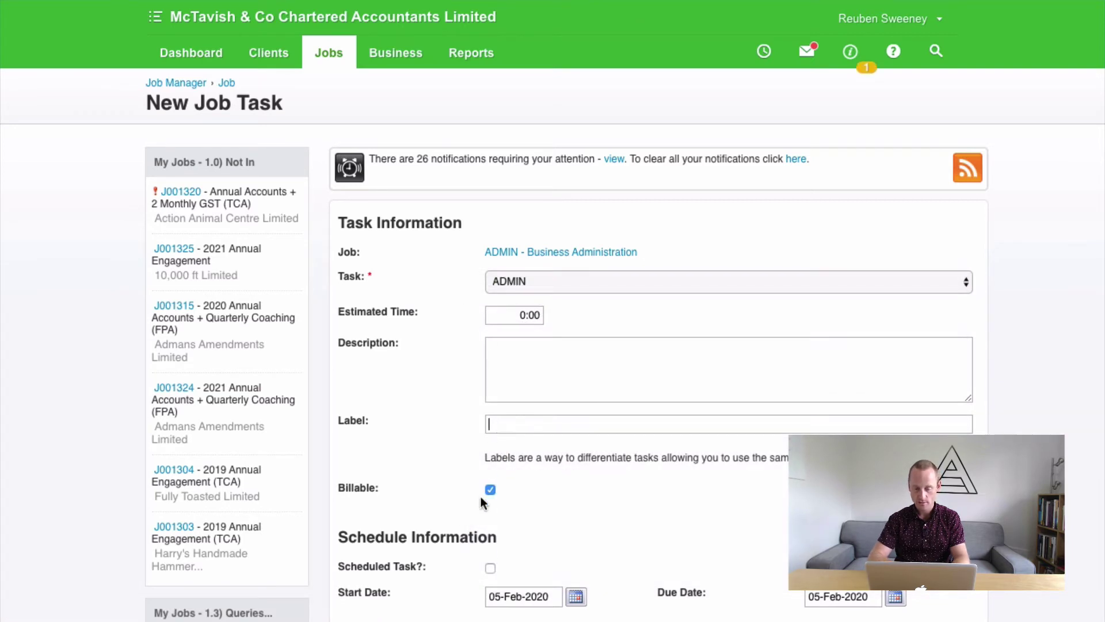
{"action": "left_click", "coordinate": [489, 489]}
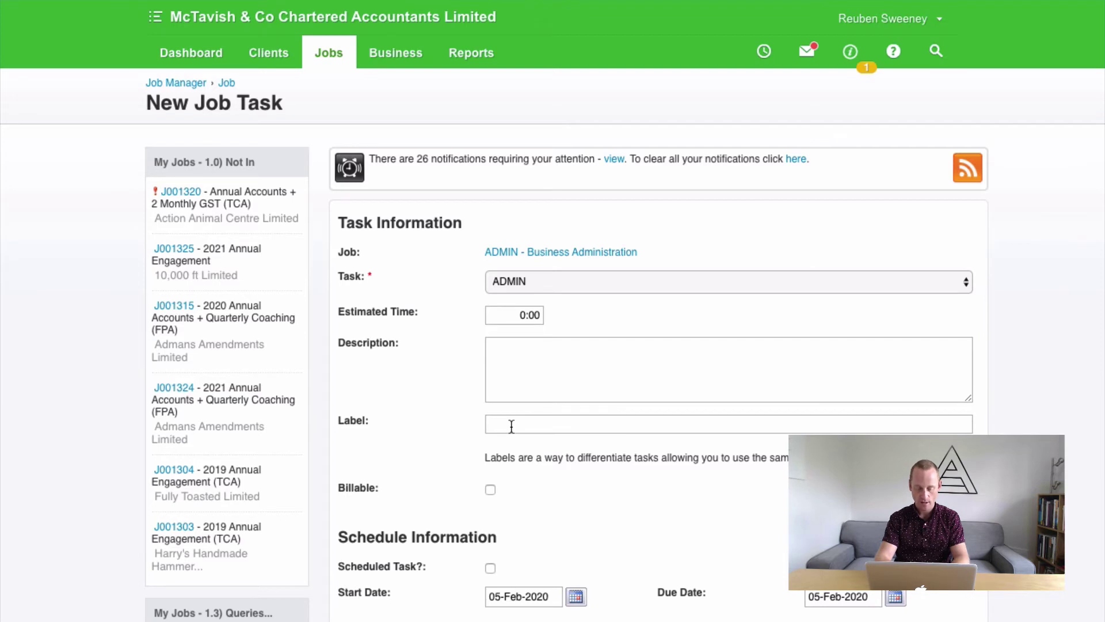
{"action": "type", "text": "Accoutinn"}
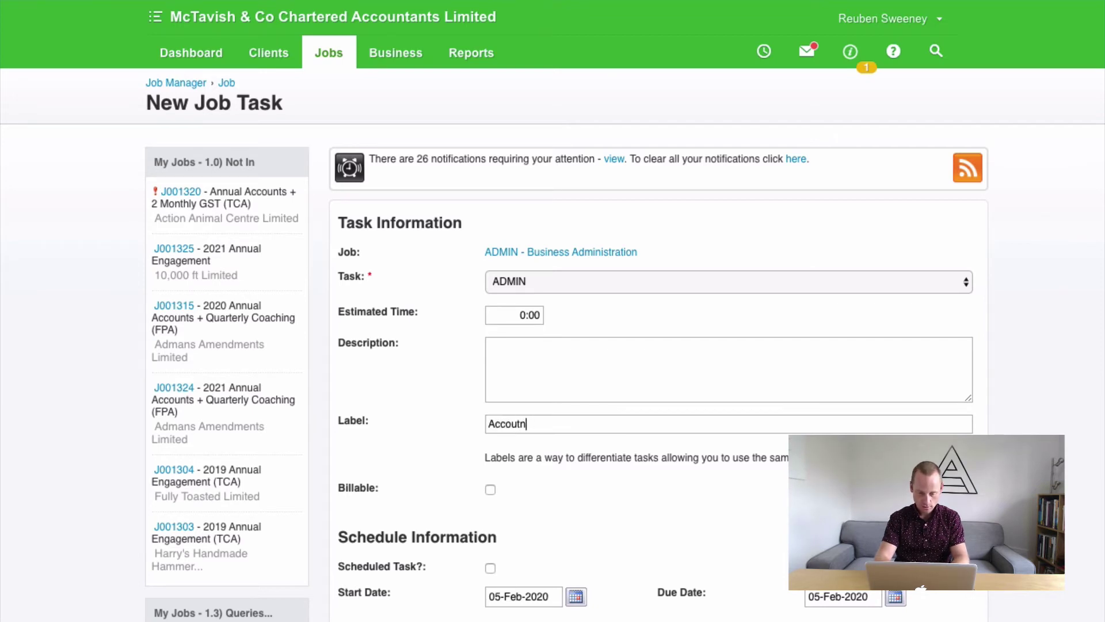
{"action": "type", "text": "g & Fincnance"}
{"action": "scroll", "coordinate": [650, 471], "scroll_direction": "down", "scroll_amount": 8}
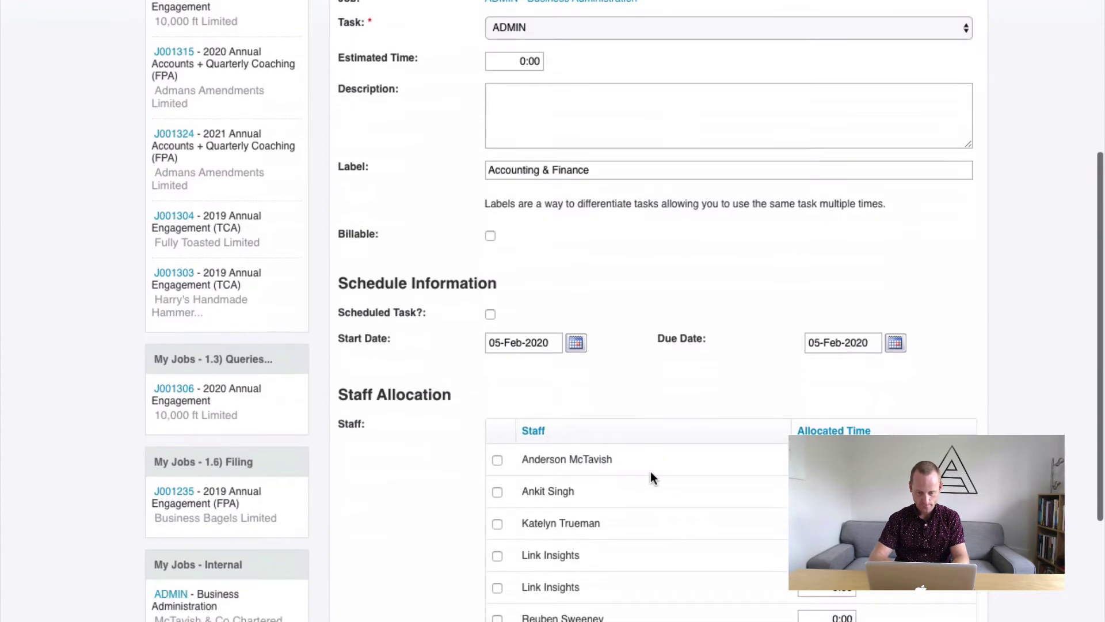
{"action": "left_click", "coordinate": [840, 595]}
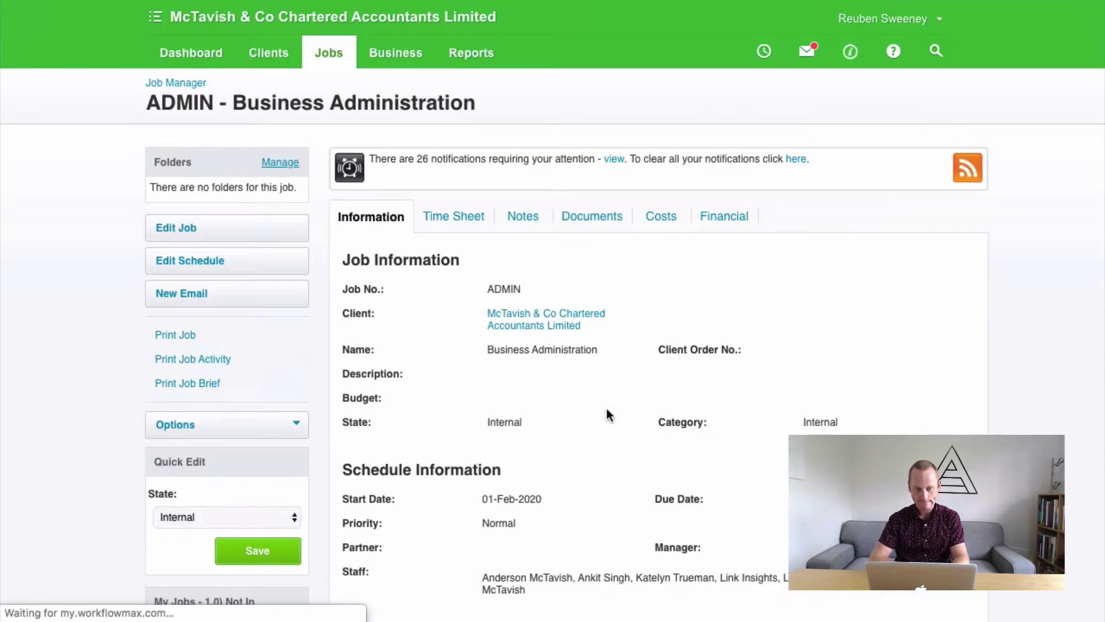
Step: Add a third non-billable ADMIN task labelled 'Sales & Marketing' to the job and save it
{"action": "scroll", "coordinate": [608, 414], "scroll_direction": "down", "scroll_amount": 5}
{"action": "scroll", "coordinate": [608, 414], "scroll_direction": "down", "scroll_amount": 5}
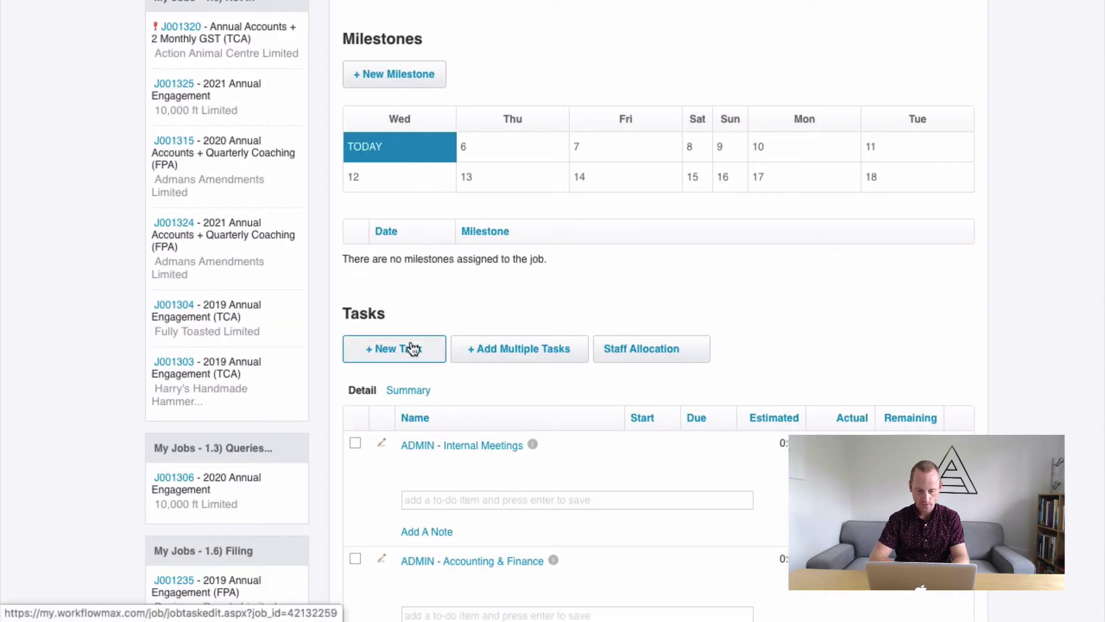
{"action": "left_click", "coordinate": [412, 348]}
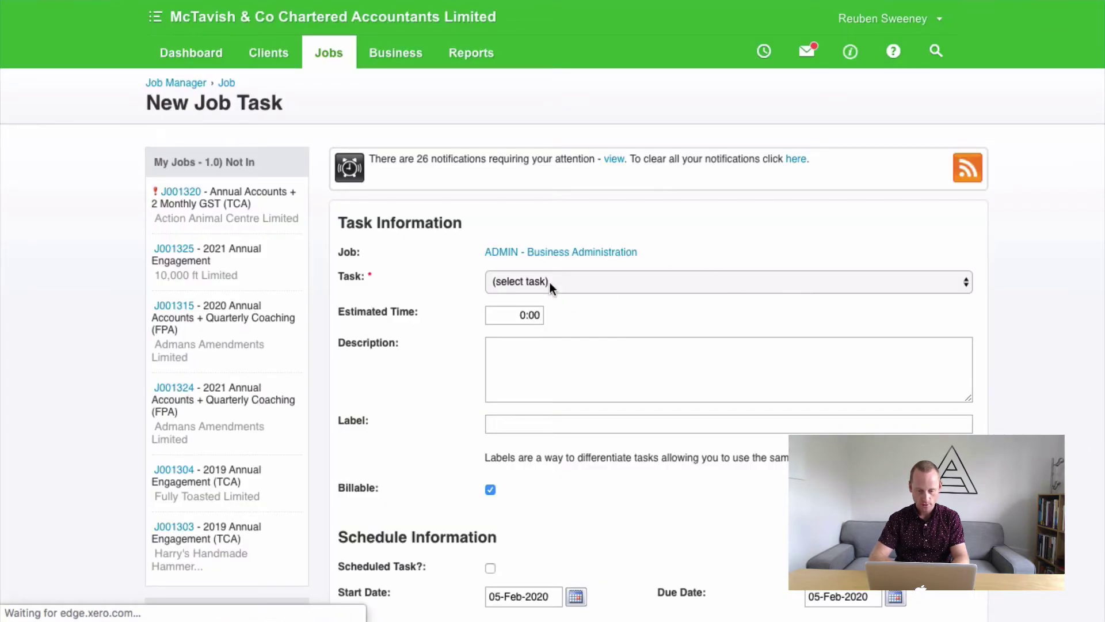
{"action": "left_click", "coordinate": [550, 282]}
{"action": "left_click", "coordinate": [550, 282]}
{"action": "left_click", "coordinate": [549, 282]}
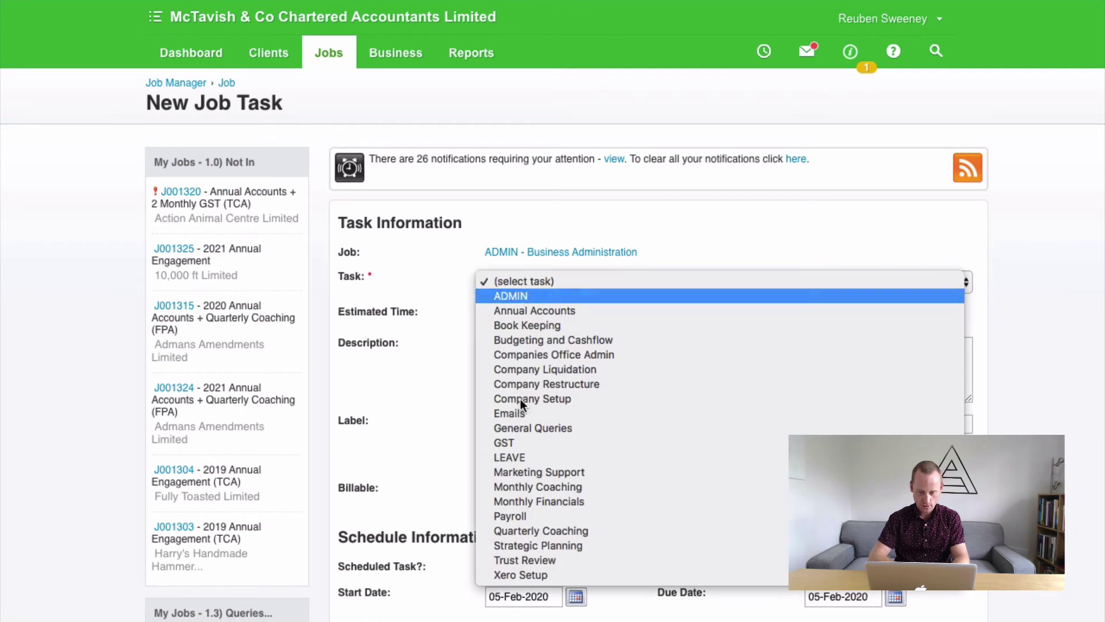
{"action": "key", "text": "Escape"}
{"action": "left_click", "coordinate": [513, 425]}
{"action": "type", "text": "Sales & Mar"}
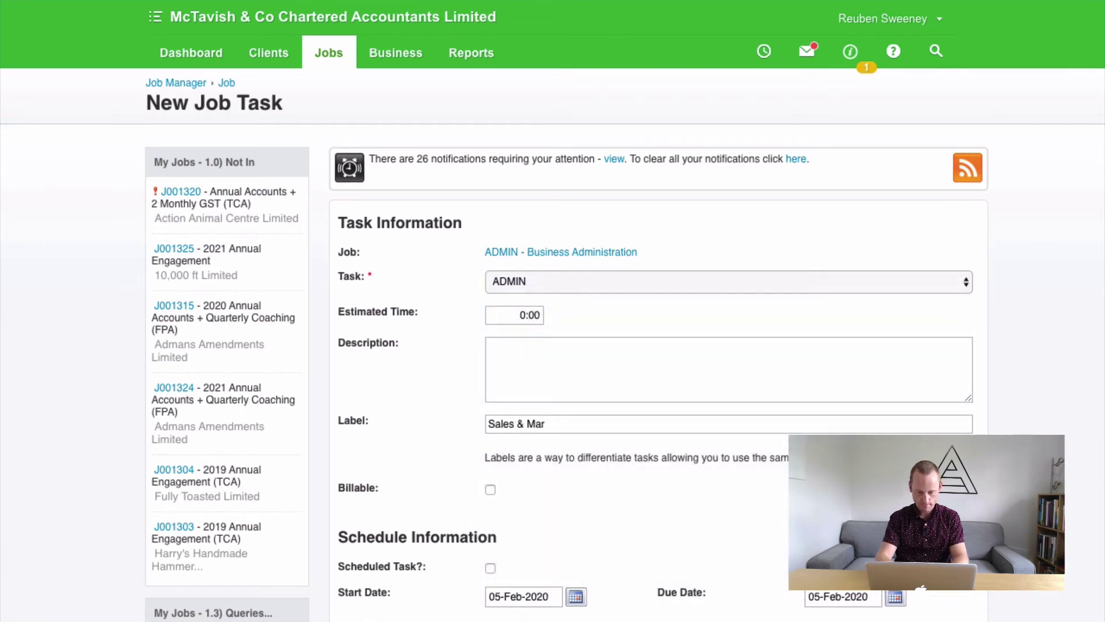
{"action": "type", "text": "ektketing"}
{"action": "scroll", "coordinate": [660, 427], "scroll_direction": "down", "scroll_amount": 7}
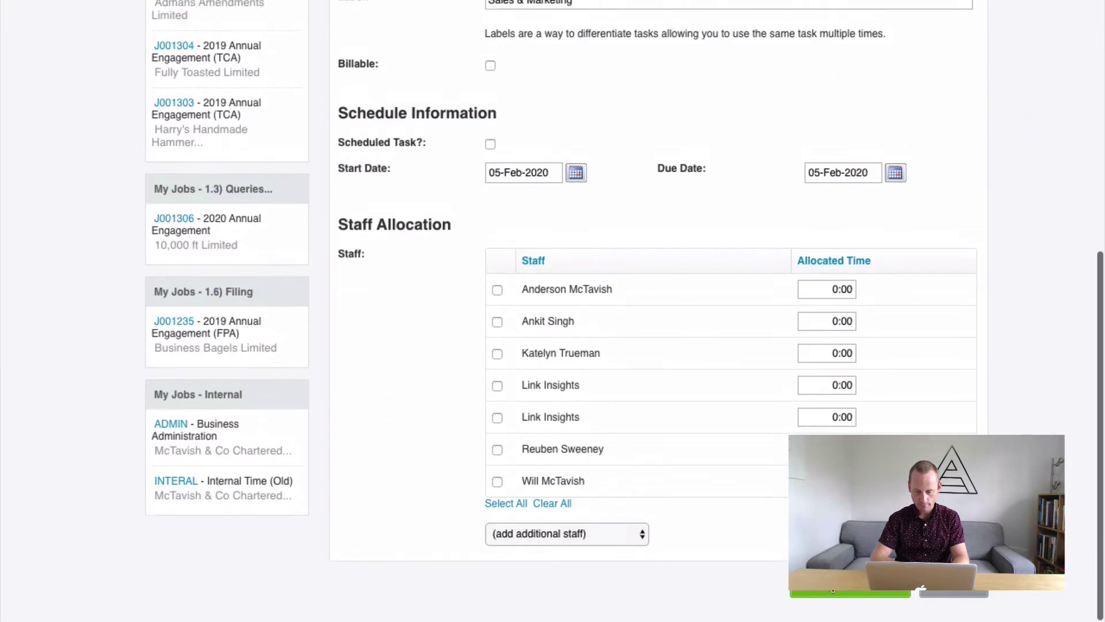
{"action": "left_click", "coordinate": [838, 597]}
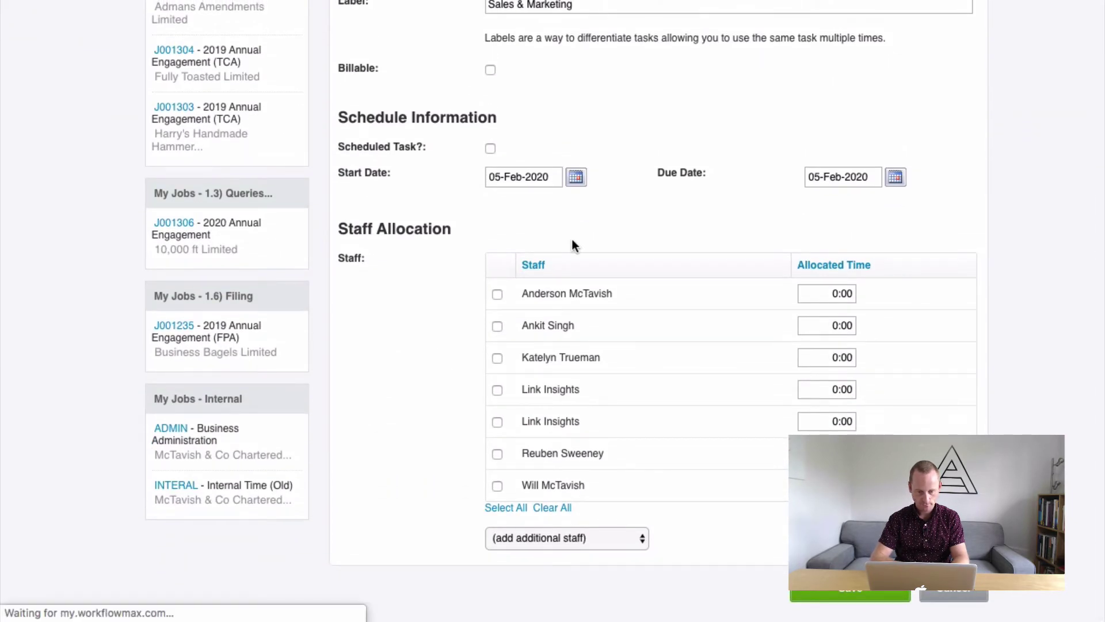
{"action": "scroll", "coordinate": [407, 334], "scroll_direction": "down", "scroll_amount": 10}
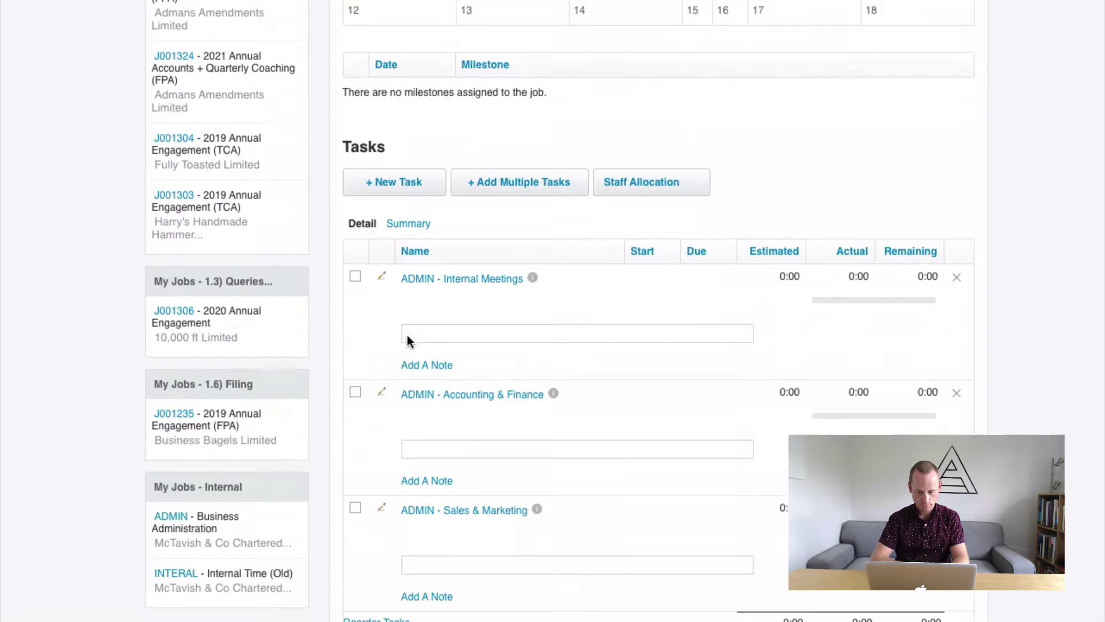
Step: Start a new task labelled 'HR, Training & Recruitment' and try saving it
{"action": "left_click", "coordinate": [372, 151]}
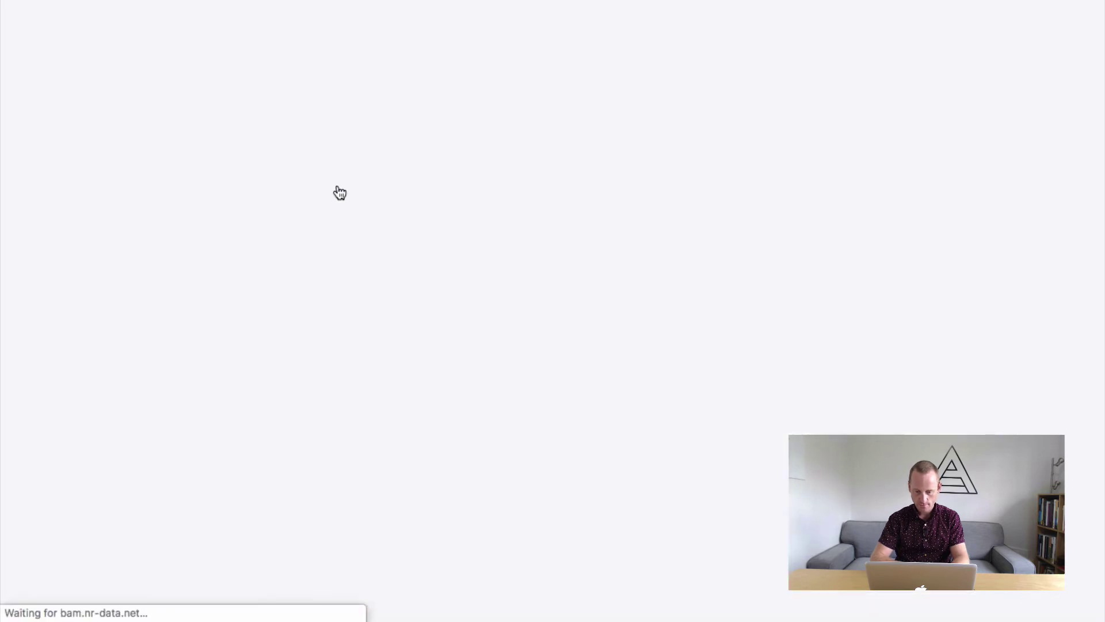
{"action": "left_click", "coordinate": [536, 274]}
{"action": "left_click", "coordinate": [536, 274]}
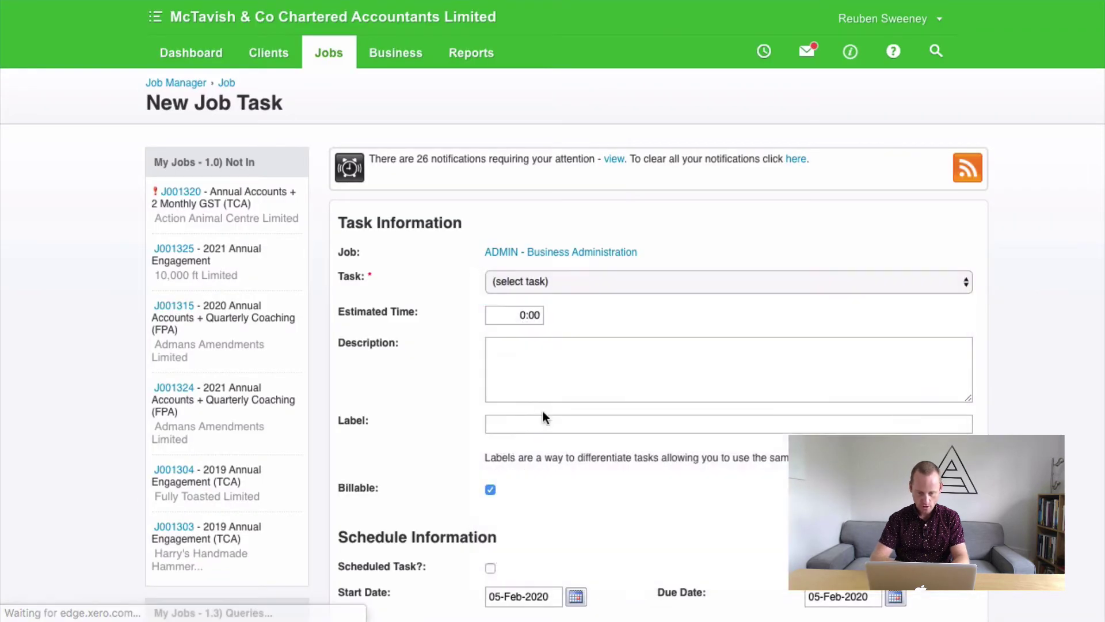
{"action": "left_click", "coordinate": [506, 424]}
{"action": "type", "text": "HR "}
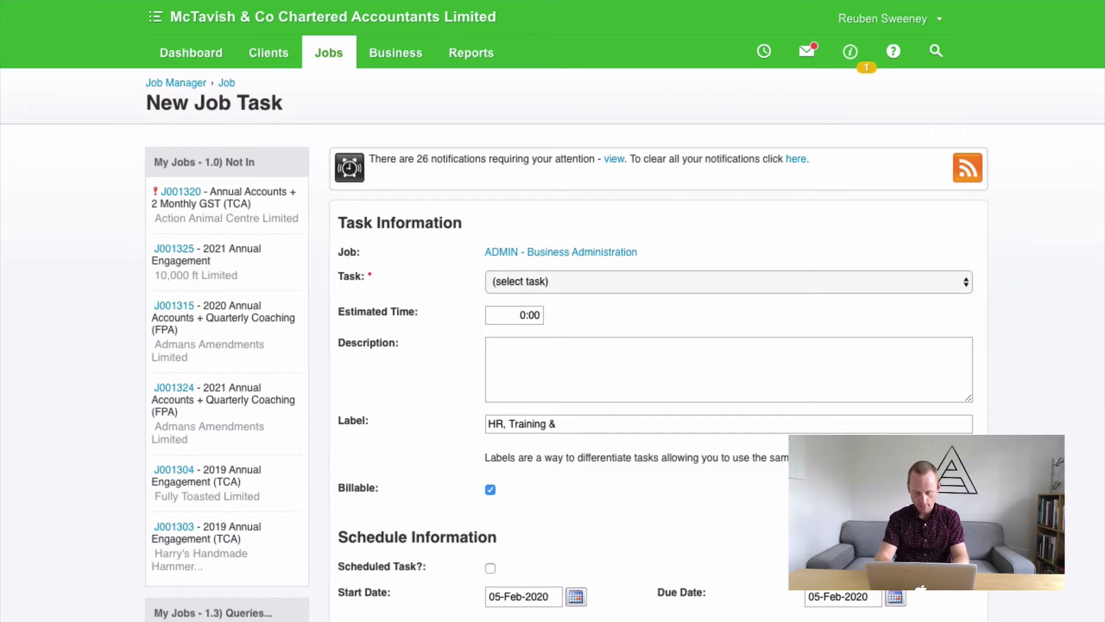
{"action": "type", "text": " Training & Recruitment"}
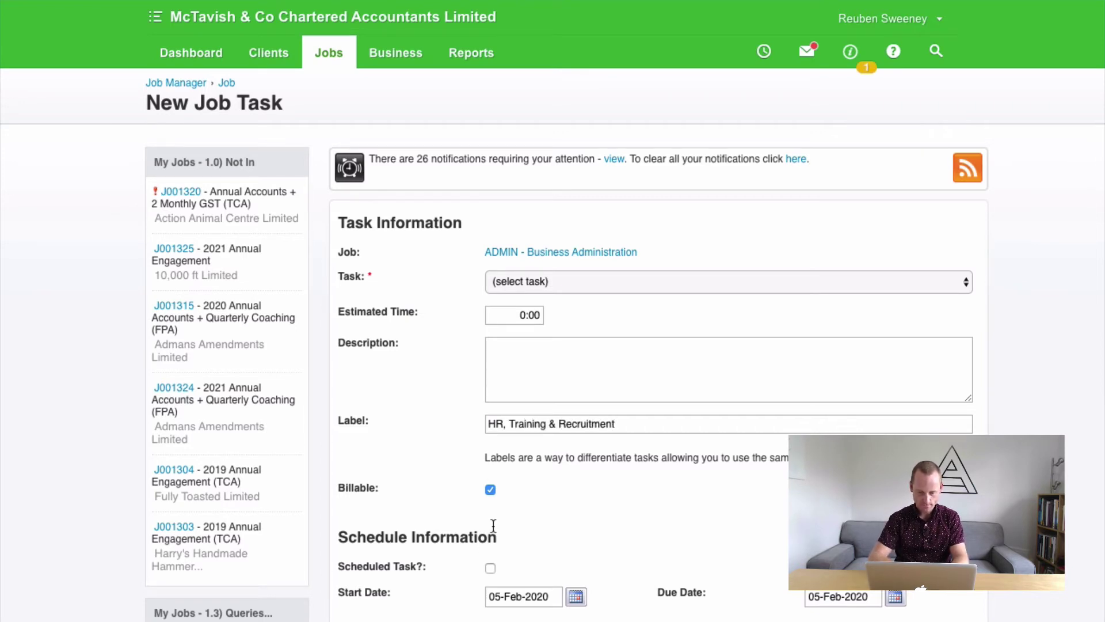
{"action": "scroll", "coordinate": [622, 497], "scroll_direction": "down", "scroll_amount": 5}
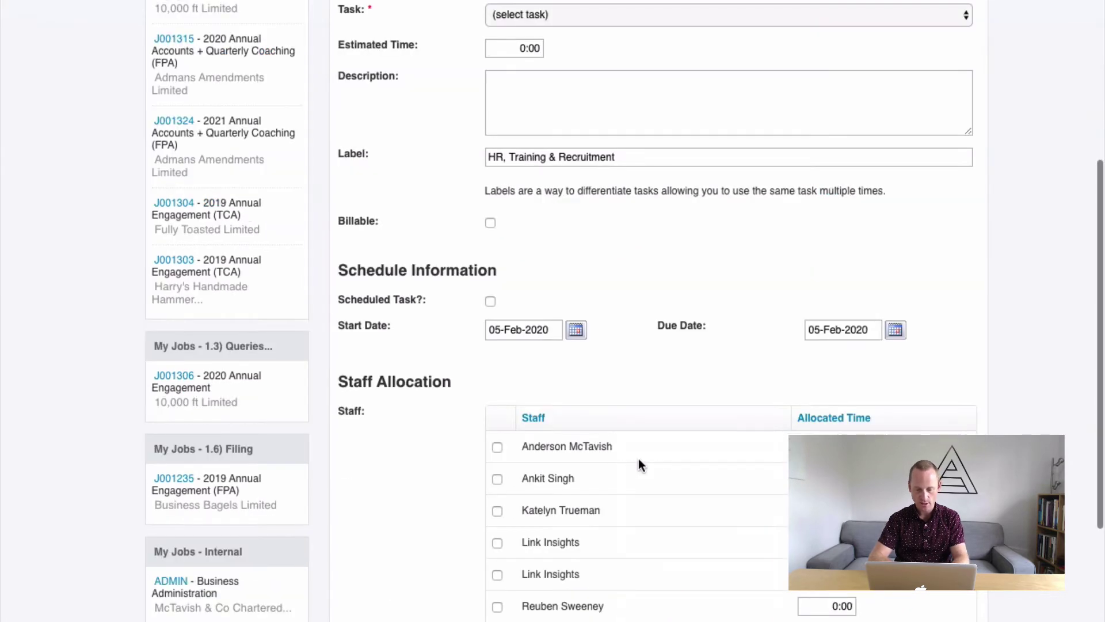
{"action": "scroll", "coordinate": [639, 461], "scroll_direction": "down", "scroll_amount": 3}
{"action": "left_click", "coordinate": [827, 594]}
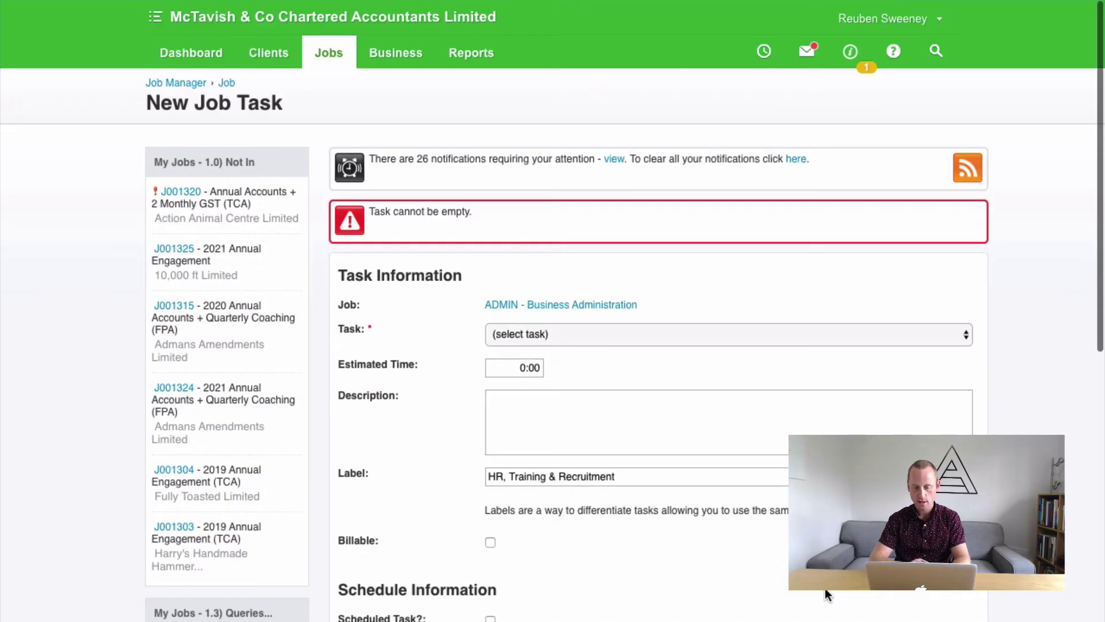
Step: Fix the save error by choosing ADMIN as the task type for the HR task
{"action": "left_click", "coordinate": [579, 337]}
{"action": "key", "text": "Return"}
{"action": "scroll", "coordinate": [614, 504], "scroll_direction": "down", "scroll_amount": 10}
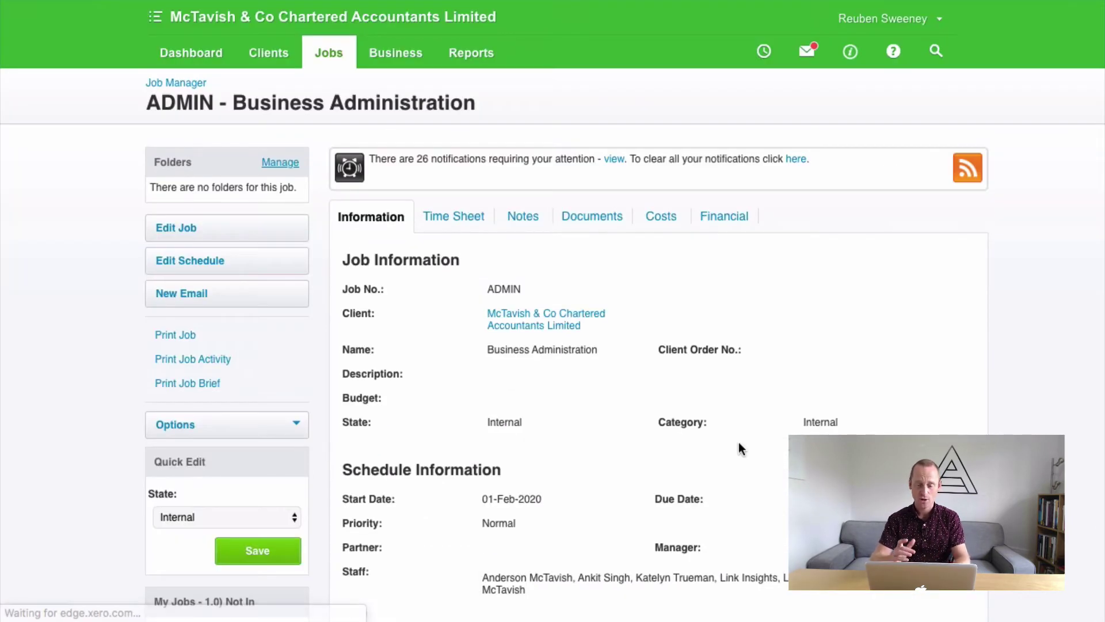
{"action": "scroll", "coordinate": [602, 422], "scroll_direction": "down", "scroll_amount": 8}
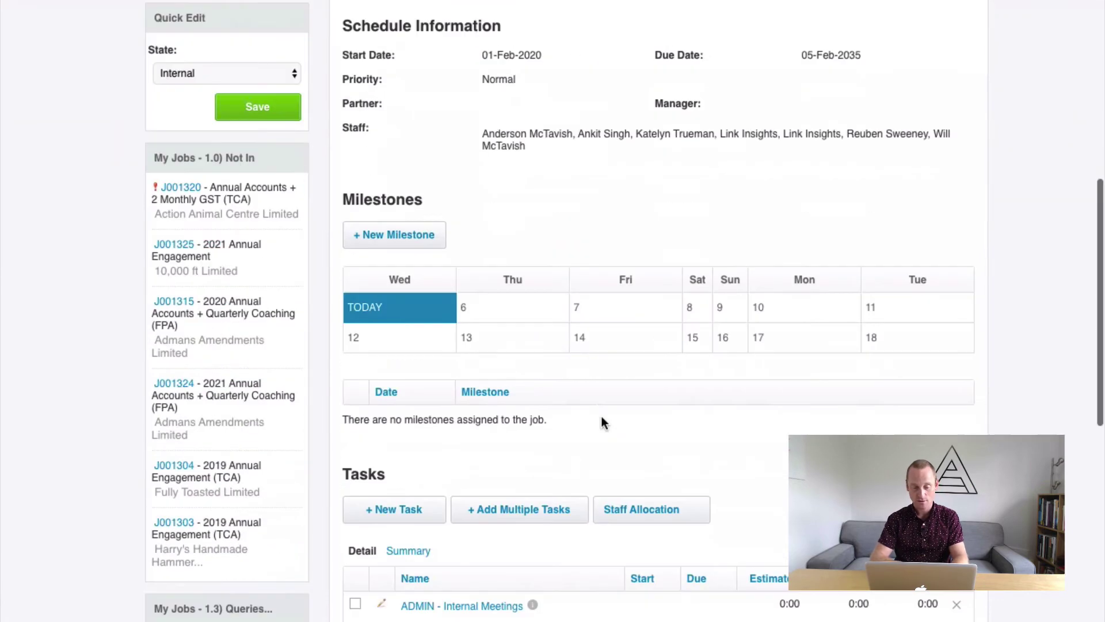
{"action": "scroll", "coordinate": [579, 347], "scroll_direction": "down", "scroll_amount": 9}
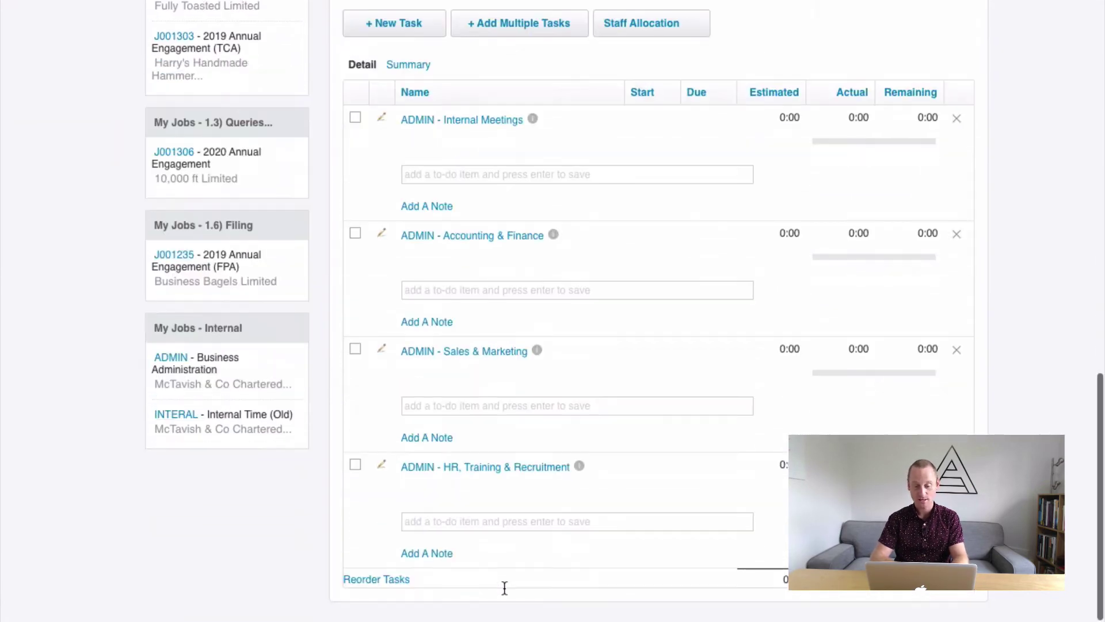
{"action": "scroll", "coordinate": [487, 265], "scroll_direction": "up", "scroll_amount": 1}
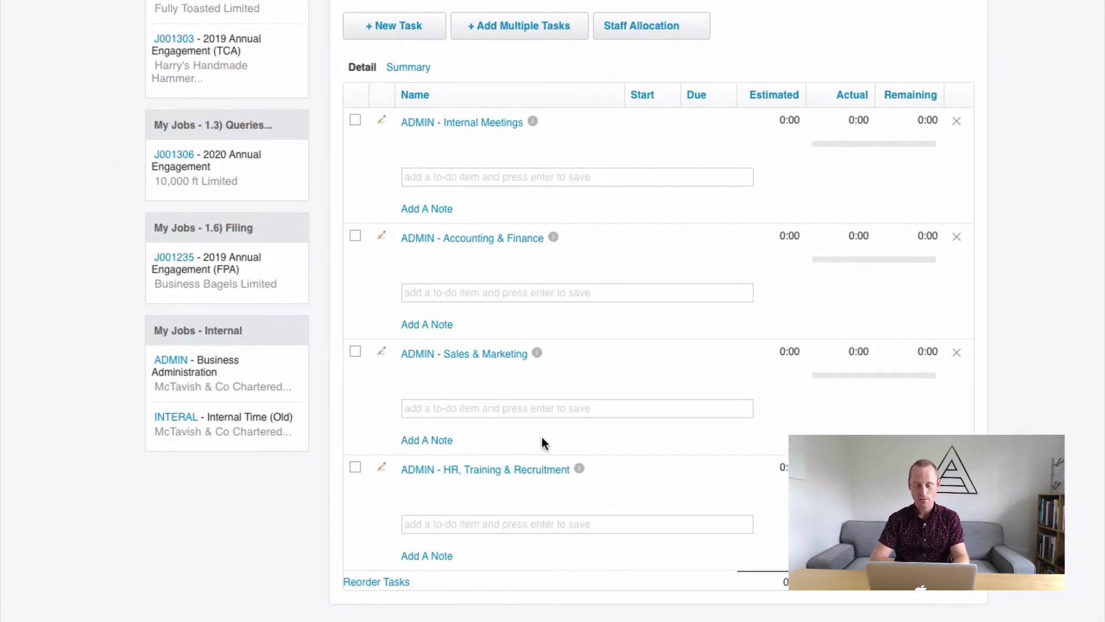
{"action": "scroll", "coordinate": [541, 442], "scroll_direction": "up", "scroll_amount": 9}
{"action": "scroll", "coordinate": [518, 429], "scroll_direction": "down", "scroll_amount": 4}
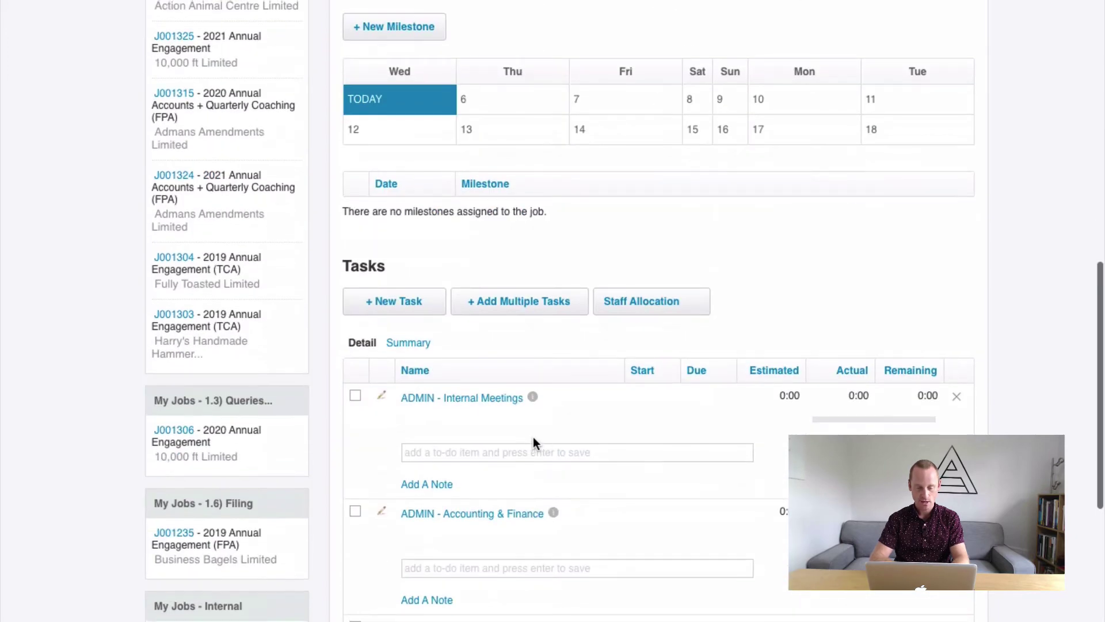
Step: Add an ADMIN task, replacing the General label with 'Office Administration', and save it
{"action": "left_click", "coordinate": [395, 301]}
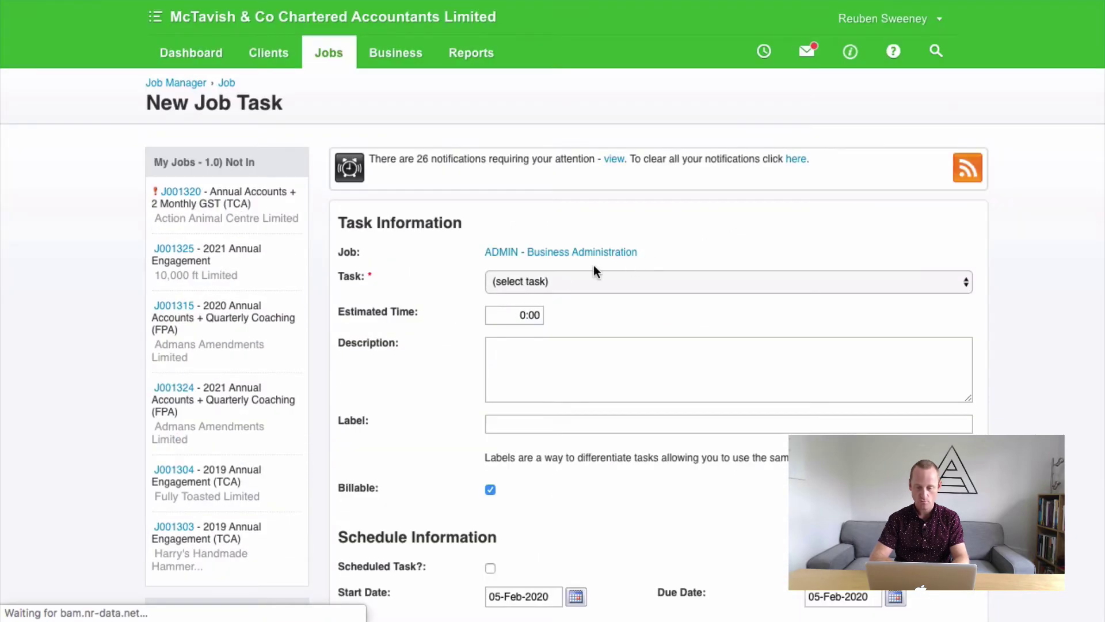
{"action": "left_click", "coordinate": [551, 282]}
{"action": "key", "text": "Down"}
{"action": "key", "text": "Return"}
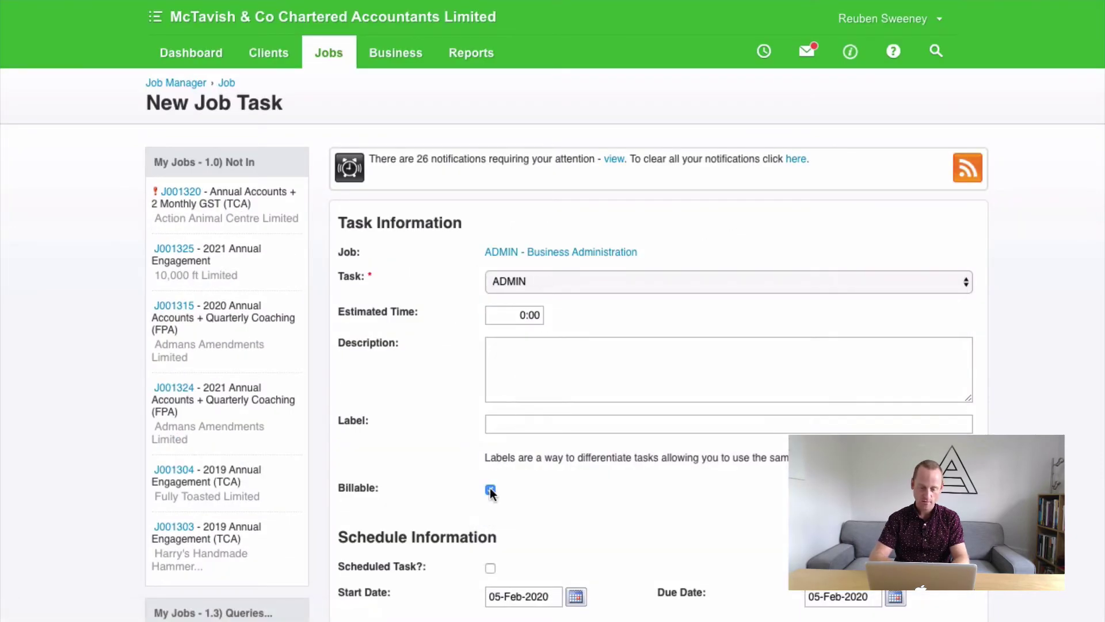
{"action": "left_click", "coordinate": [505, 428]}
{"action": "type", "text": "ge"}
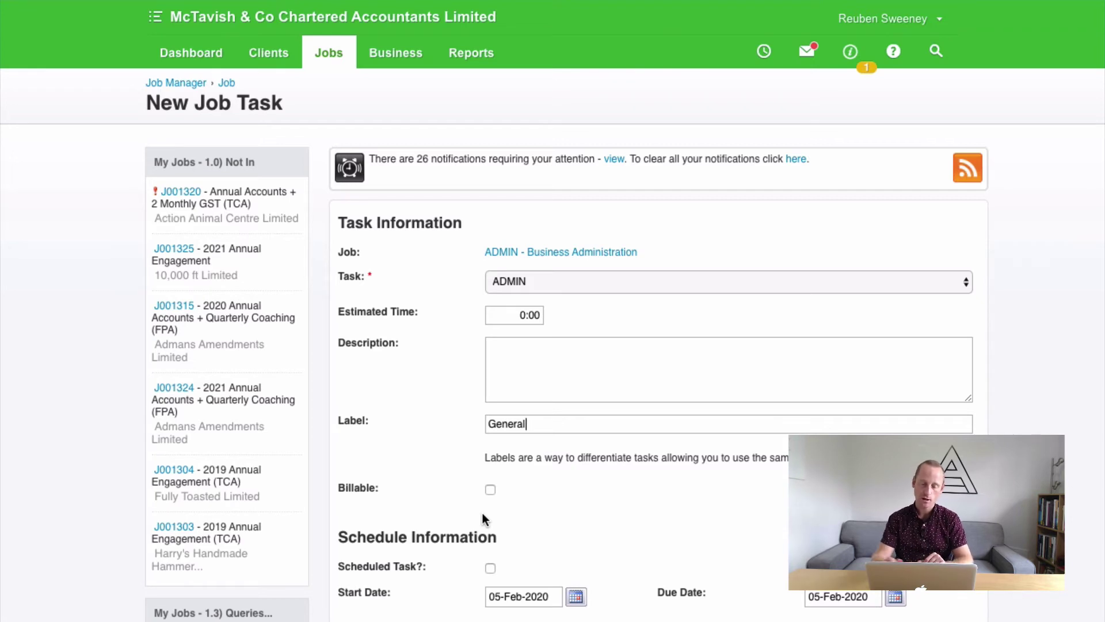
{"action": "left_click_drag", "start_coordinate": [485, 424], "coordinate": [594, 425]}
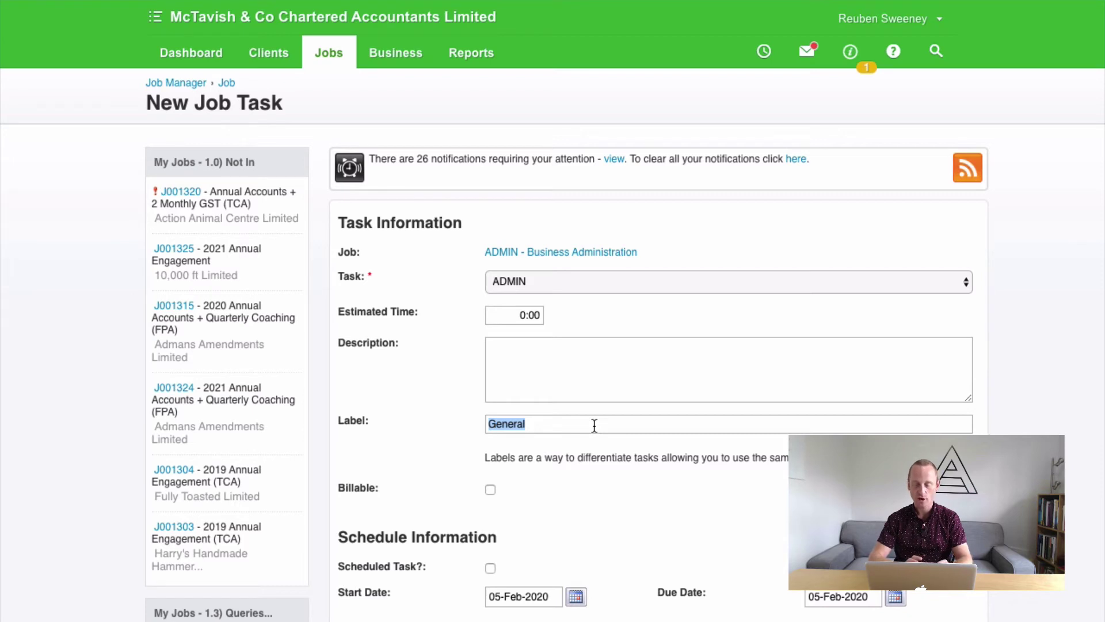
{"action": "type", "text": "Office Adminis"}
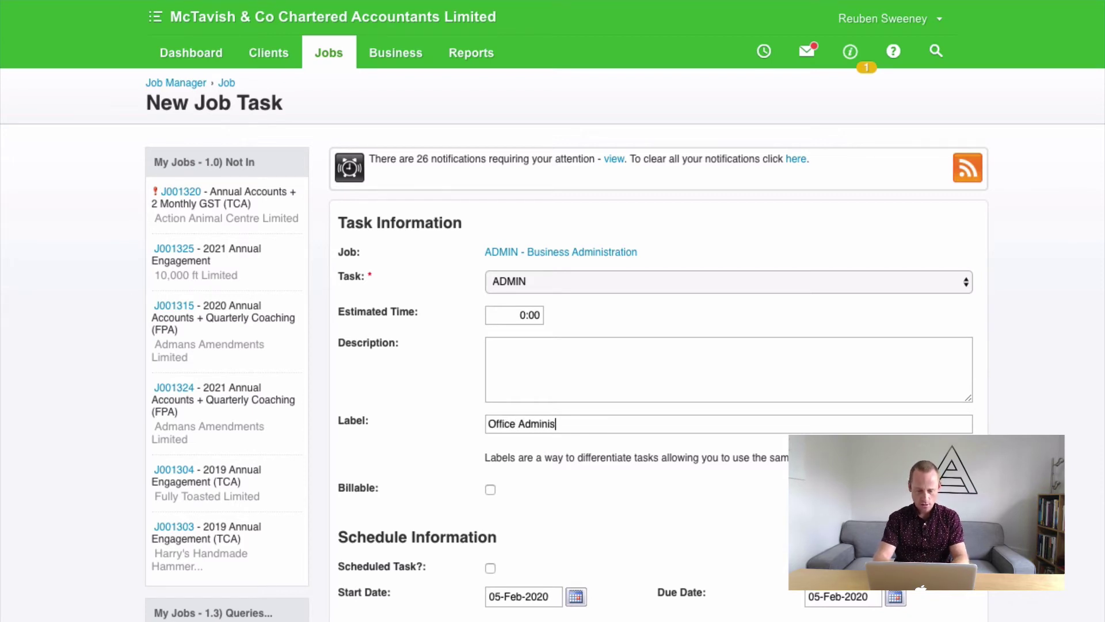
{"action": "type", "text": "tration"}
{"action": "triple_click", "coordinate": [601, 430]}
{"action": "left_click", "coordinate": [696, 476]}
{"action": "scroll", "coordinate": [696, 475], "scroll_direction": "down", "scroll_amount": 3}
{"action": "scroll", "coordinate": [695, 475], "scroll_direction": "down", "scroll_amount": 5}
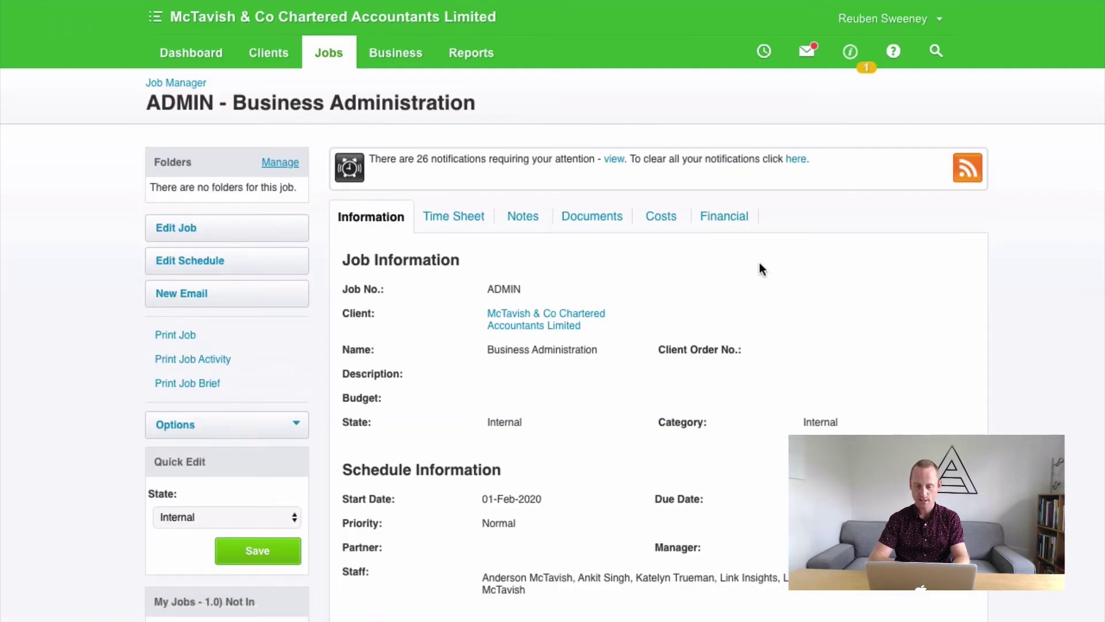
Step: Log a 2:00 time entry for Wed 5 Feb against ADMIN – Accounting & Finance
{"action": "left_click", "coordinate": [764, 49]}
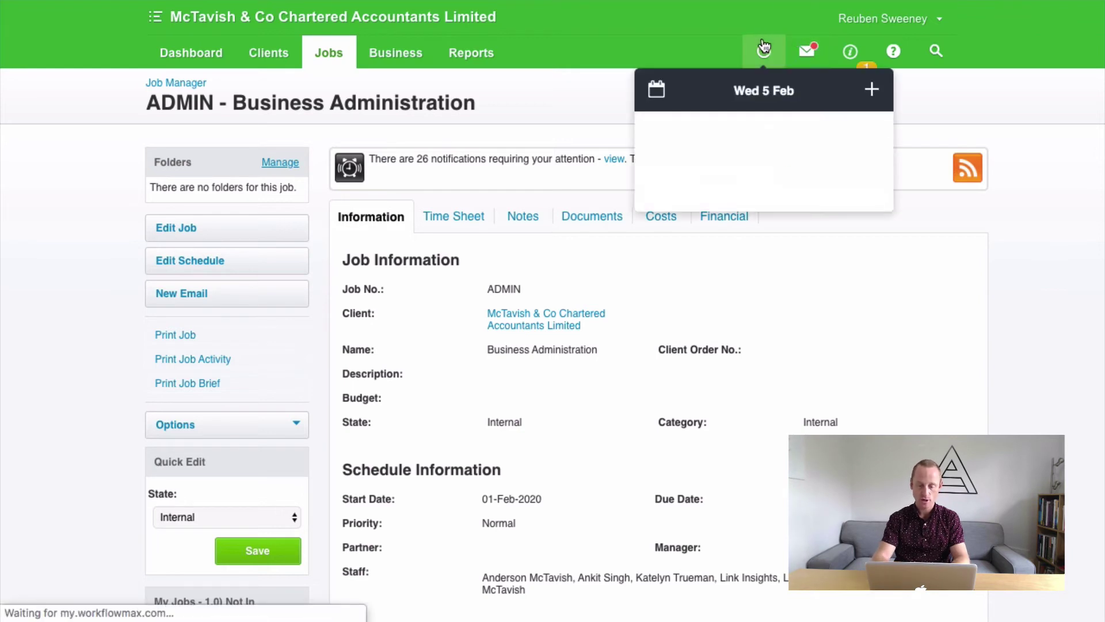
{"action": "left_click", "coordinate": [774, 455]}
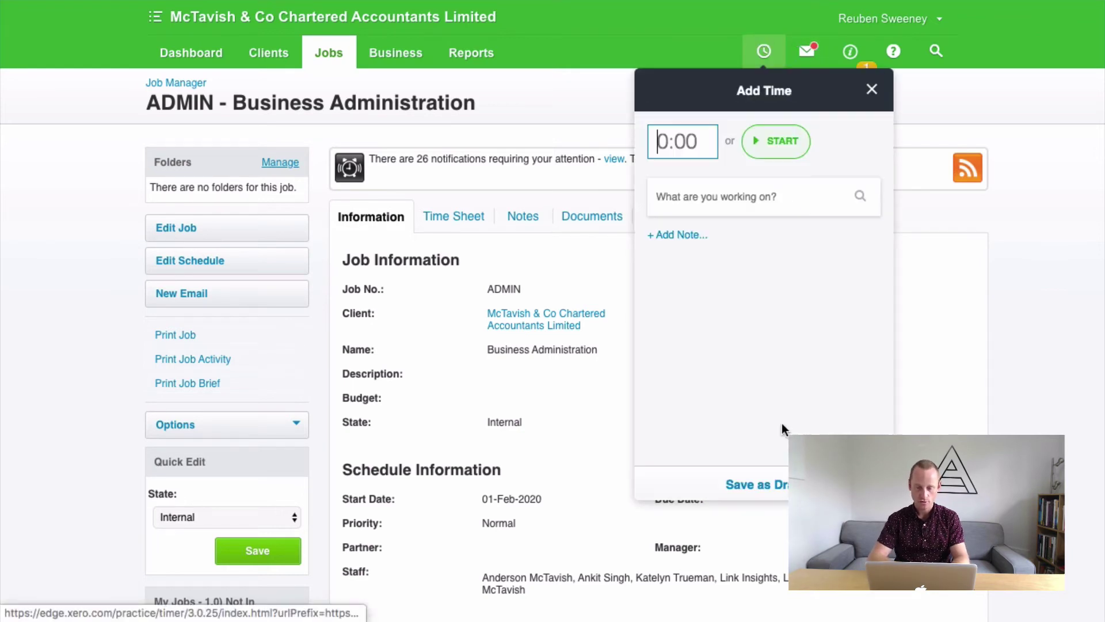
{"action": "type", "text": "2"}
{"action": "key", "text": "Tab"}
{"action": "type", "text": "adm"}
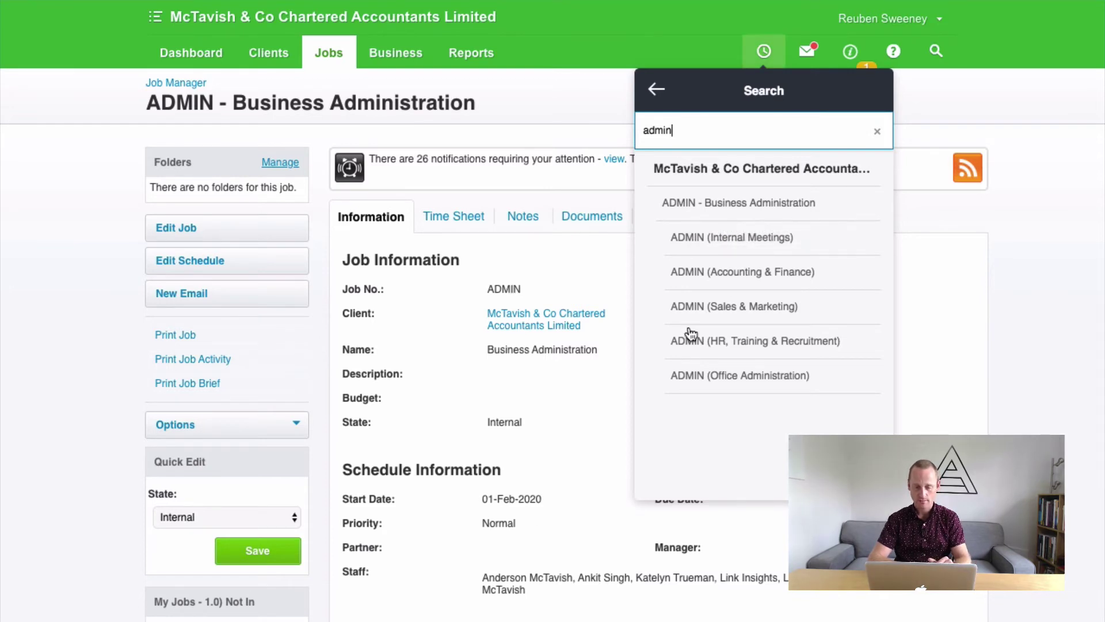
{"action": "left_click", "coordinate": [716, 271]}
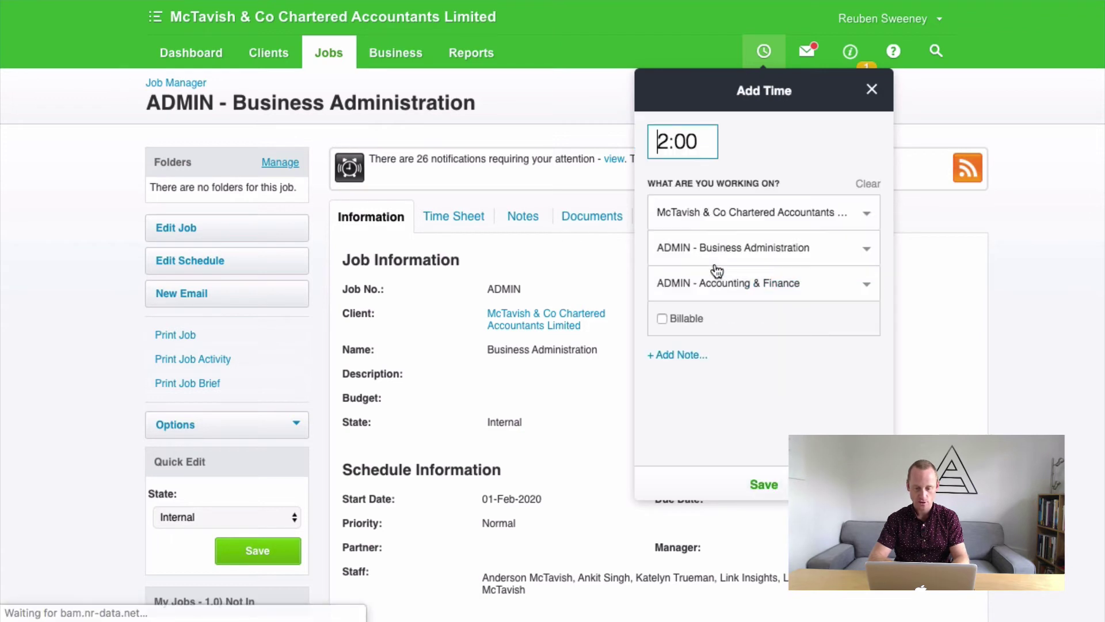
{"action": "left_click", "coordinate": [763, 485]}
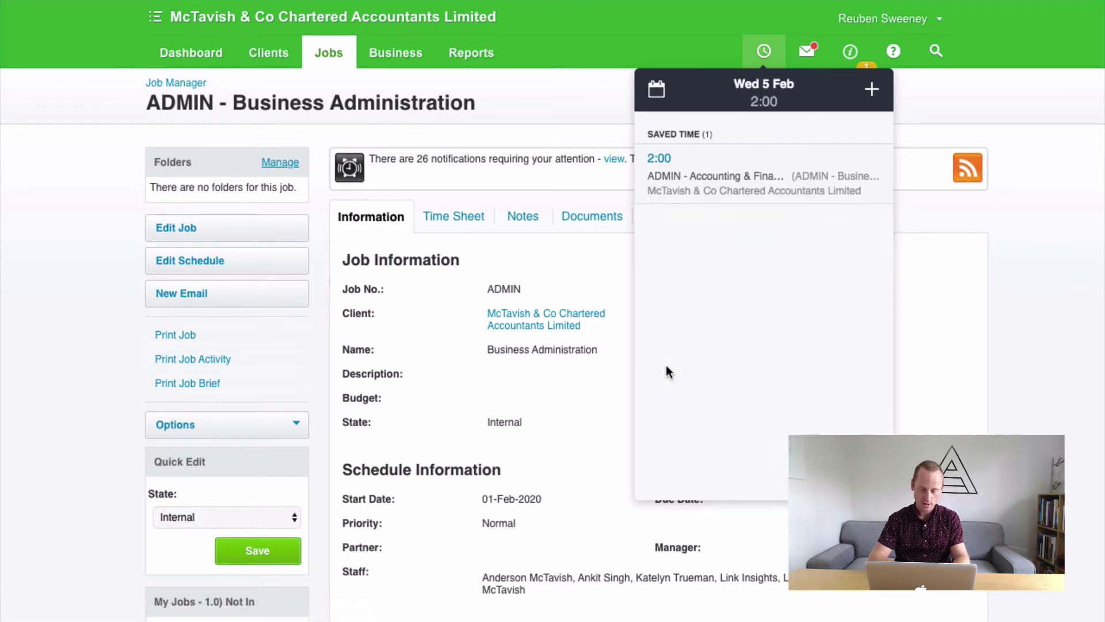
{"action": "left_click", "coordinate": [595, 279]}
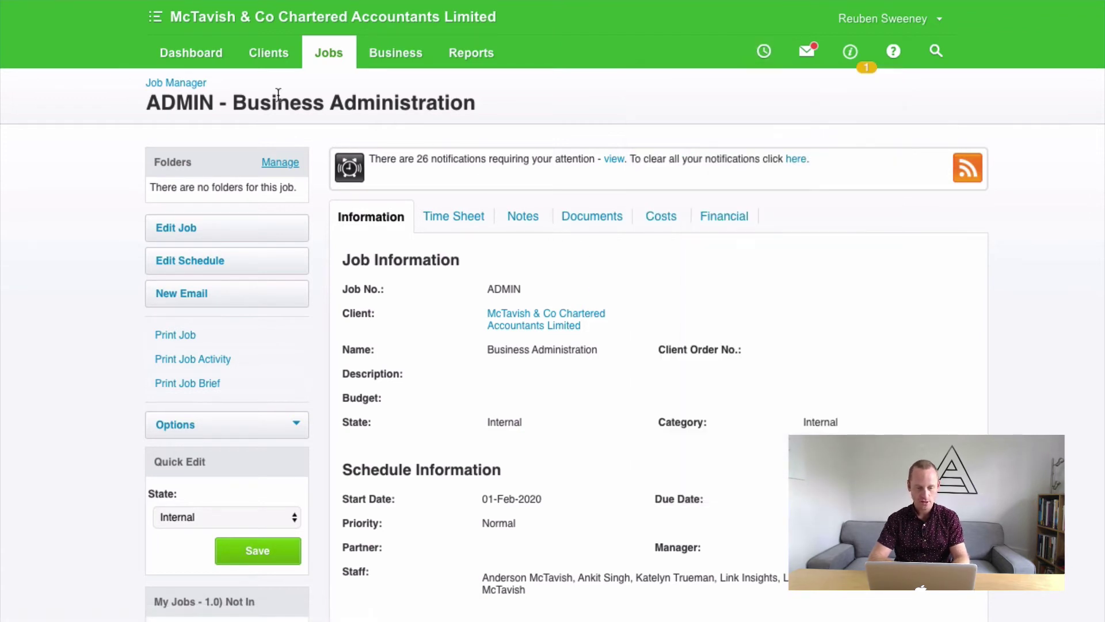
Step: Start a new job for the practice itself with job number LEAVE and name 'Leave'
{"action": "left_click", "coordinate": [167, 82]}
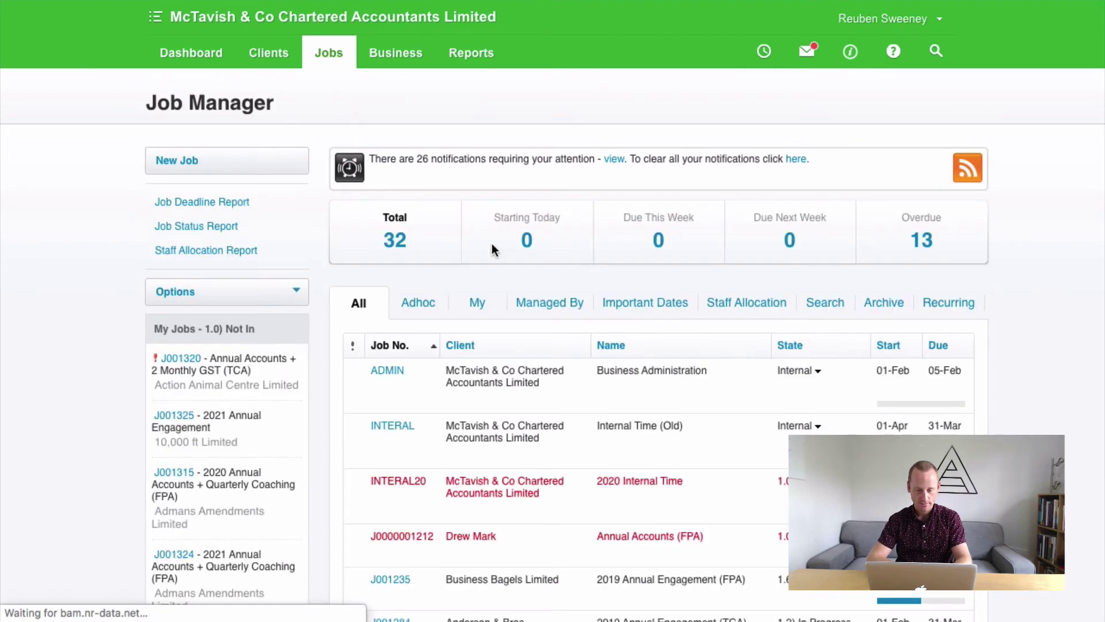
{"action": "left_click", "coordinate": [176, 160]}
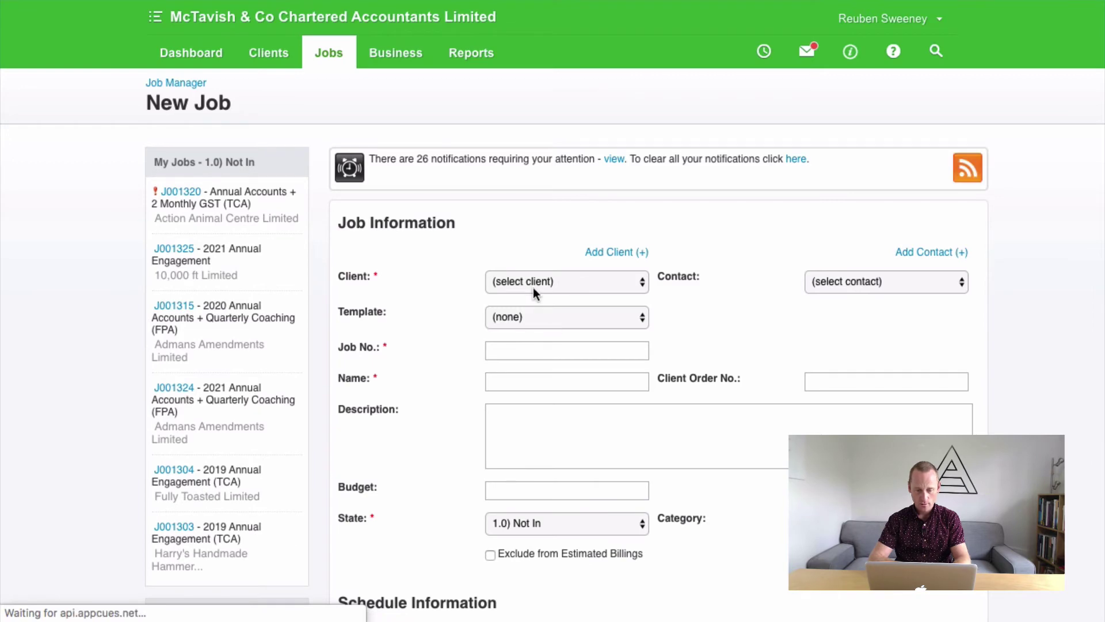
{"action": "left_click", "coordinate": [532, 283]}
{"action": "type", "text": "mc"}
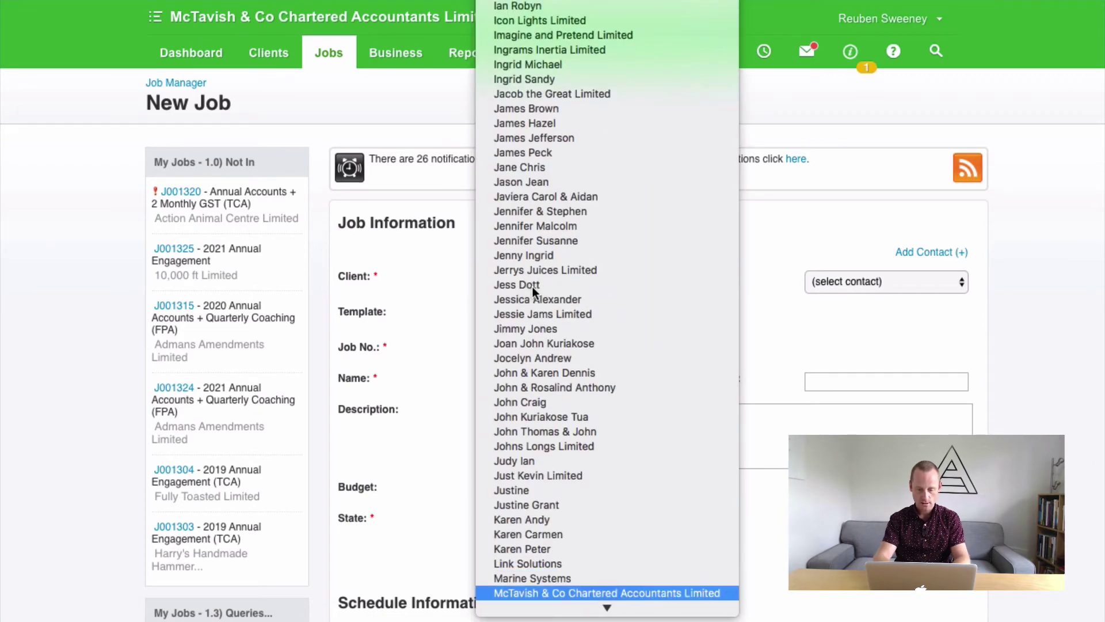
{"action": "key", "text": "Return"}
{"action": "left_click", "coordinate": [514, 348]}
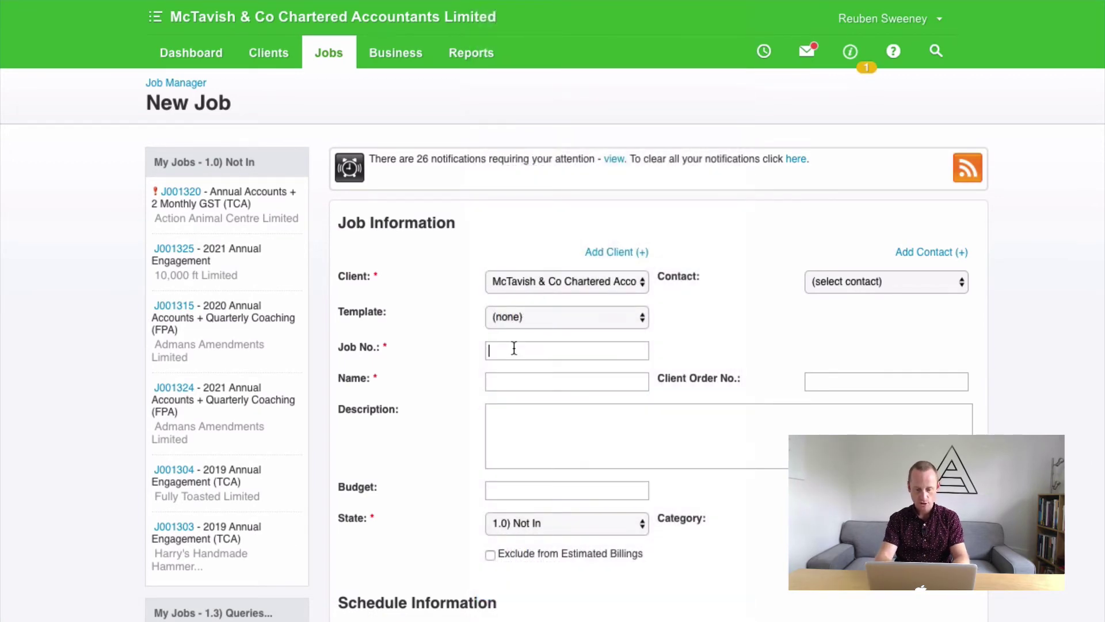
{"action": "type", "text": "LEAVE"}
{"action": "left_click", "coordinate": [509, 382]}
{"action": "type", "text": "Leave"}
Step: Set State and Category to Internal, start 01-Feb-2020 and due date 05-Feb-2035
{"action": "scroll", "coordinate": [554, 393], "scroll_direction": "down", "scroll_amount": 4}
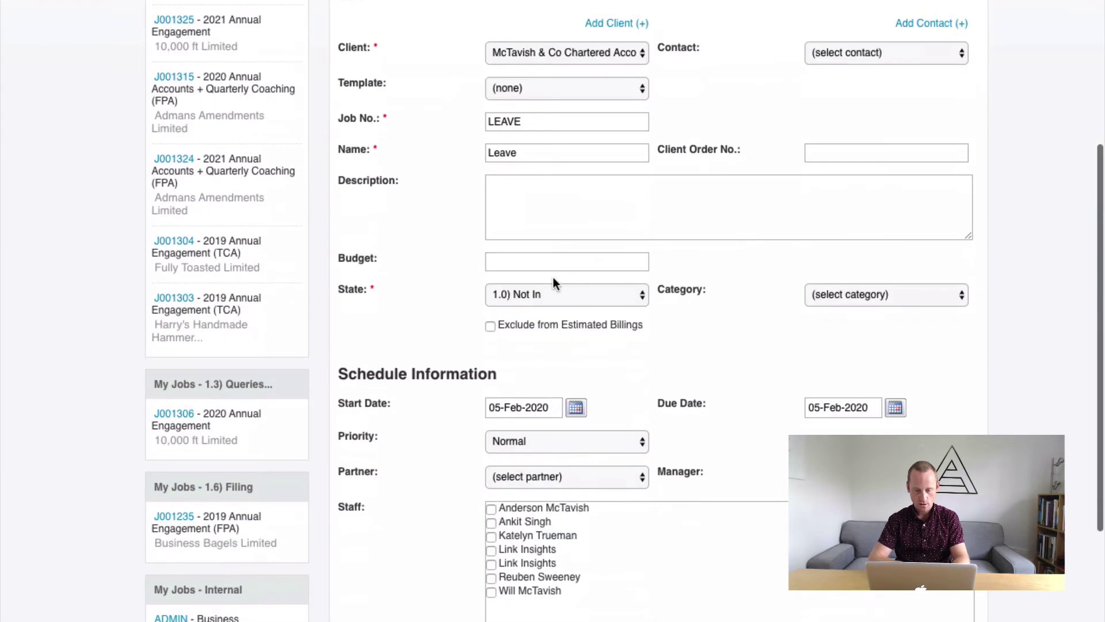
{"action": "left_click", "coordinate": [523, 293]}
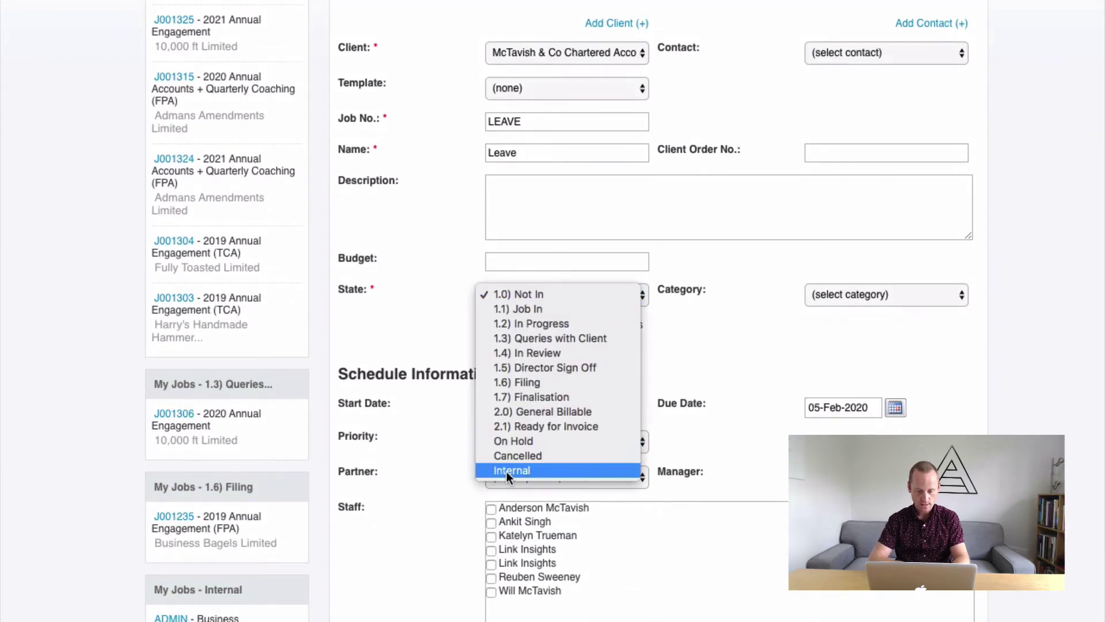
{"action": "left_click", "coordinate": [509, 470]}
{"action": "left_click", "coordinate": [840, 295]}
{"action": "left_click", "coordinate": [831, 351]}
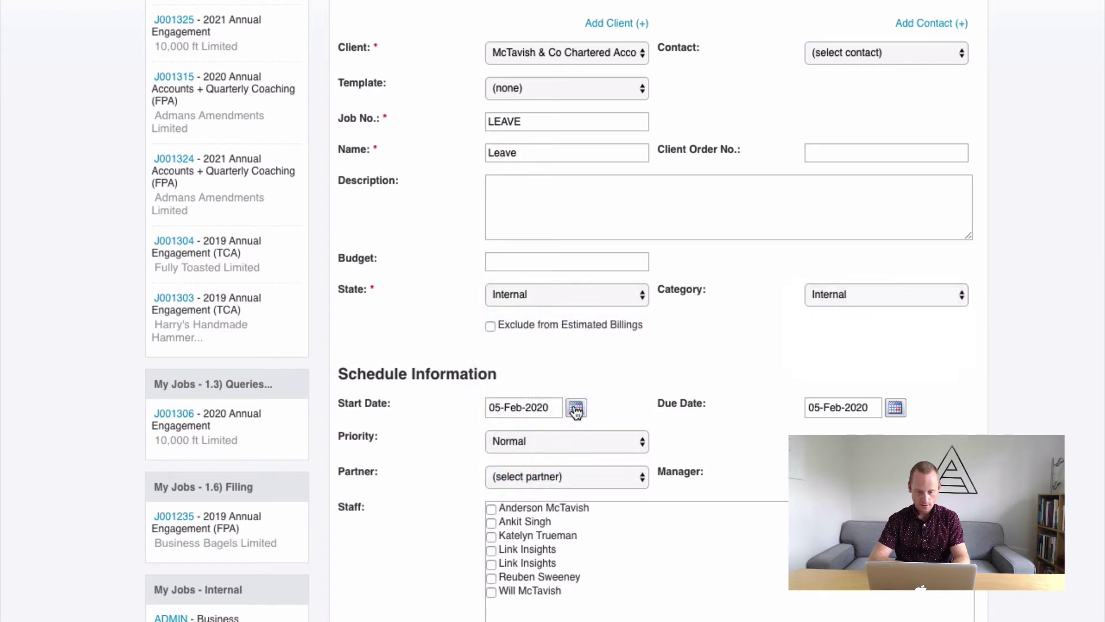
{"action": "left_click", "coordinate": [895, 407]}
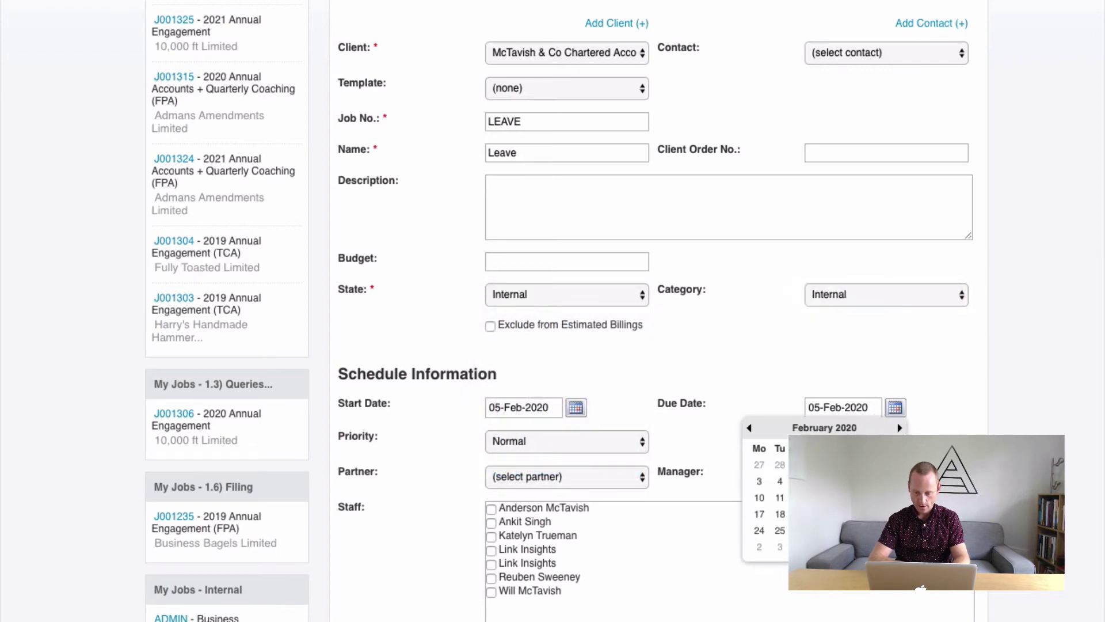
{"action": "double_click", "coordinate": [856, 407]}
{"action": "type", "text": "2035"}
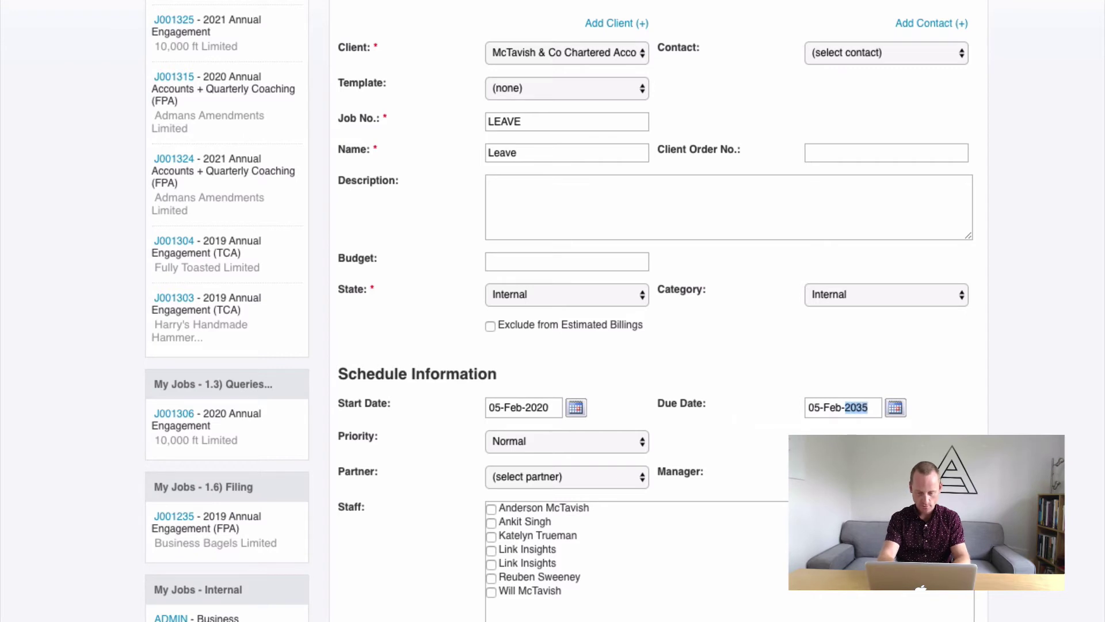
{"action": "double_click", "coordinate": [493, 407]}
{"action": "type", "text": "01"}
Step: Assign all staff to the LEAVE job and save it
{"action": "scroll", "coordinate": [460, 507], "scroll_direction": "down", "scroll_amount": 3}
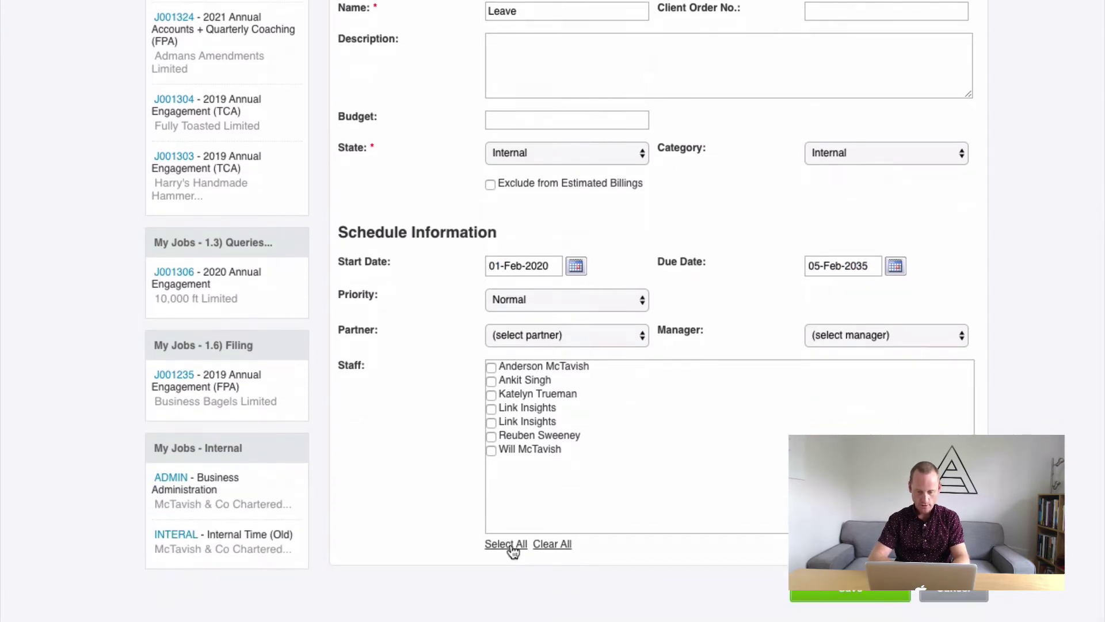
{"action": "left_click", "coordinate": [511, 548]}
{"action": "left_click", "coordinate": [836, 596]}
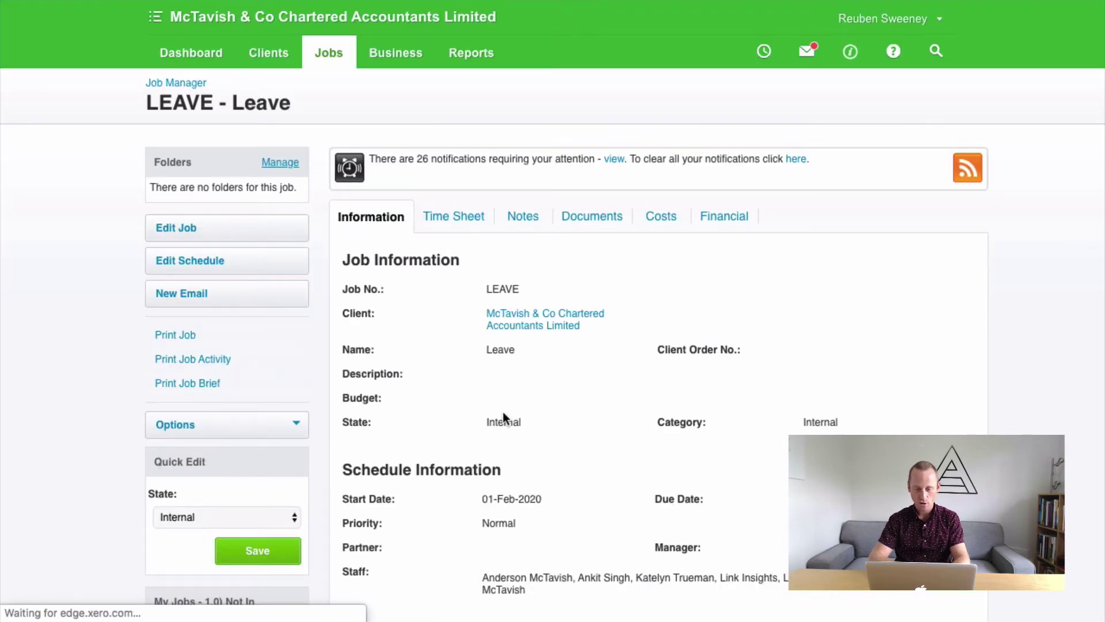
{"action": "scroll", "coordinate": [531, 395], "scroll_direction": "down", "scroll_amount": 3}
{"action": "scroll", "coordinate": [530, 392], "scroll_direction": "down", "scroll_amount": 8}
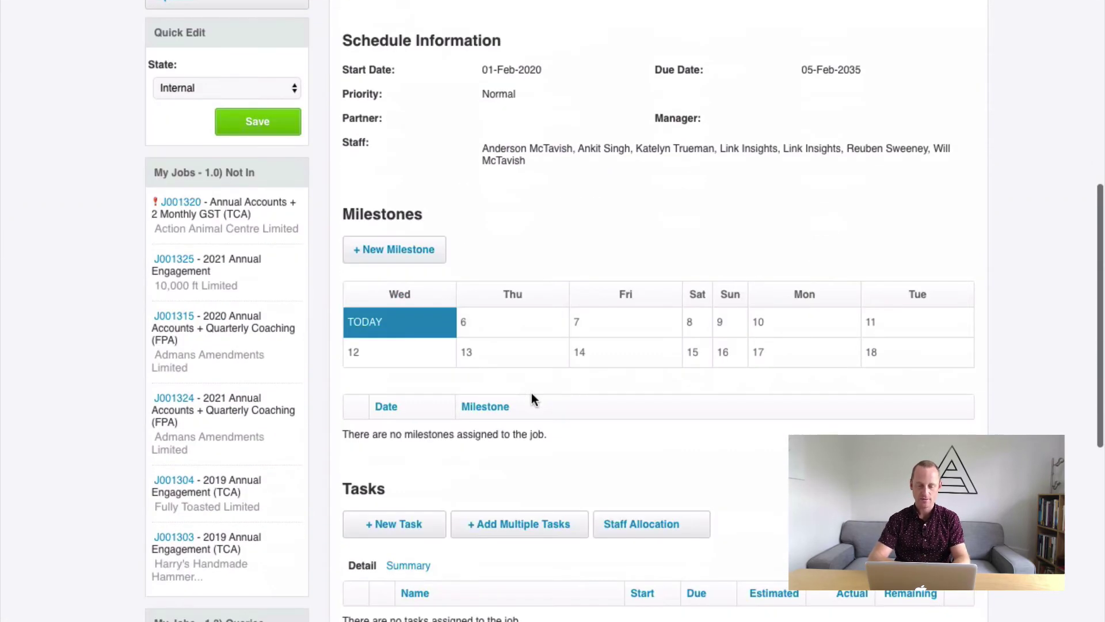
{"action": "left_click", "coordinate": [412, 264]}
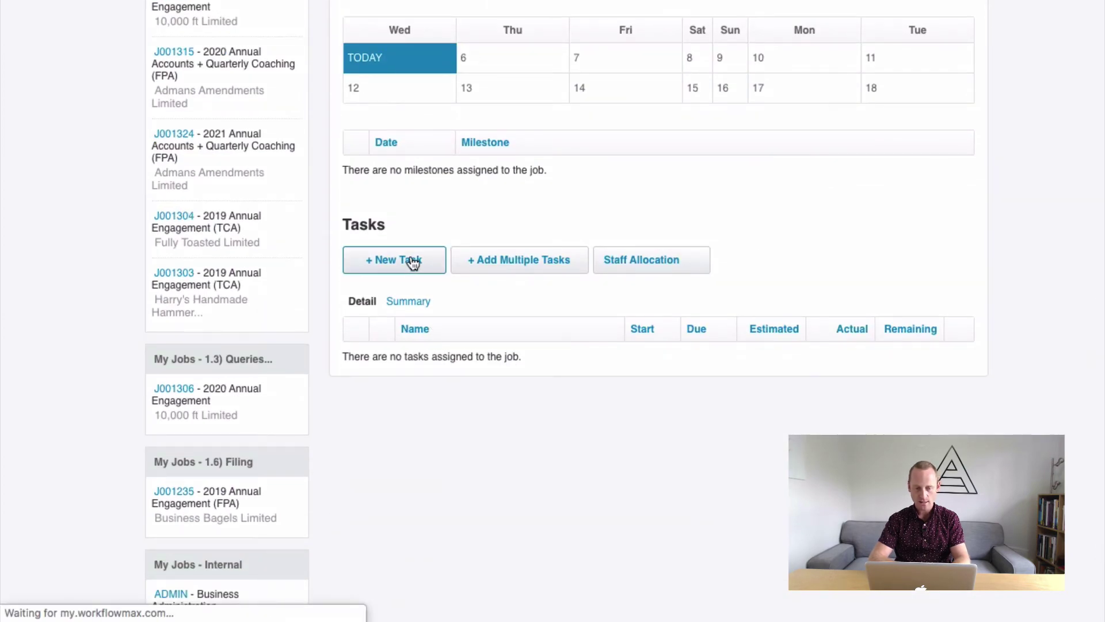
Step: Add a LEAVE task labelled 'Annual Leave' to the Leave job
{"action": "left_click", "coordinate": [518, 282]}
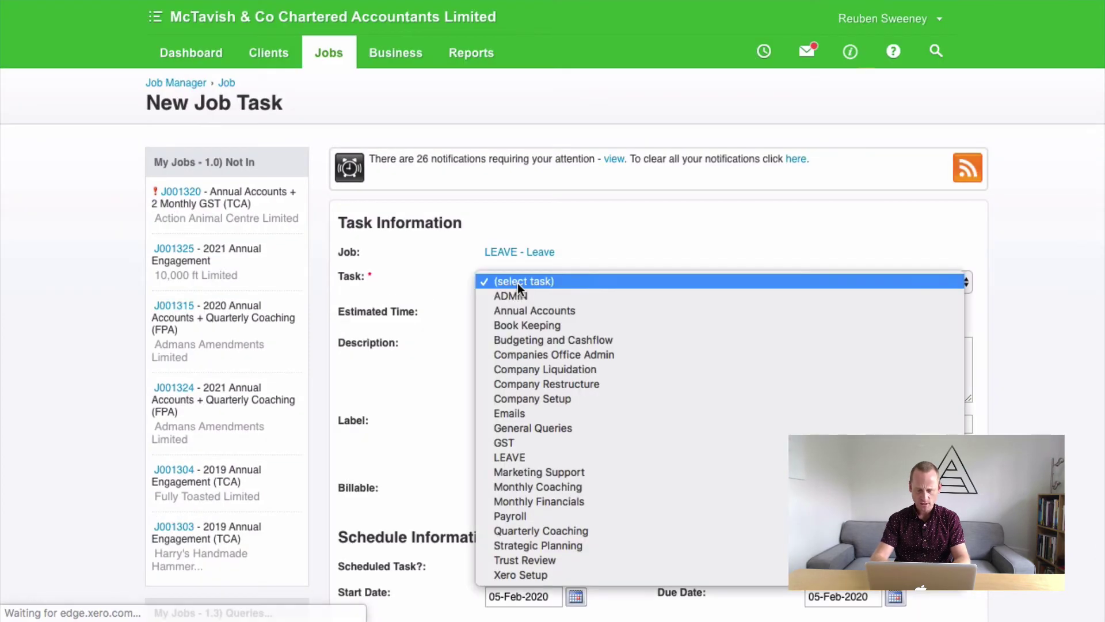
{"action": "key", "text": "l"}
{"action": "key", "text": "Return"}
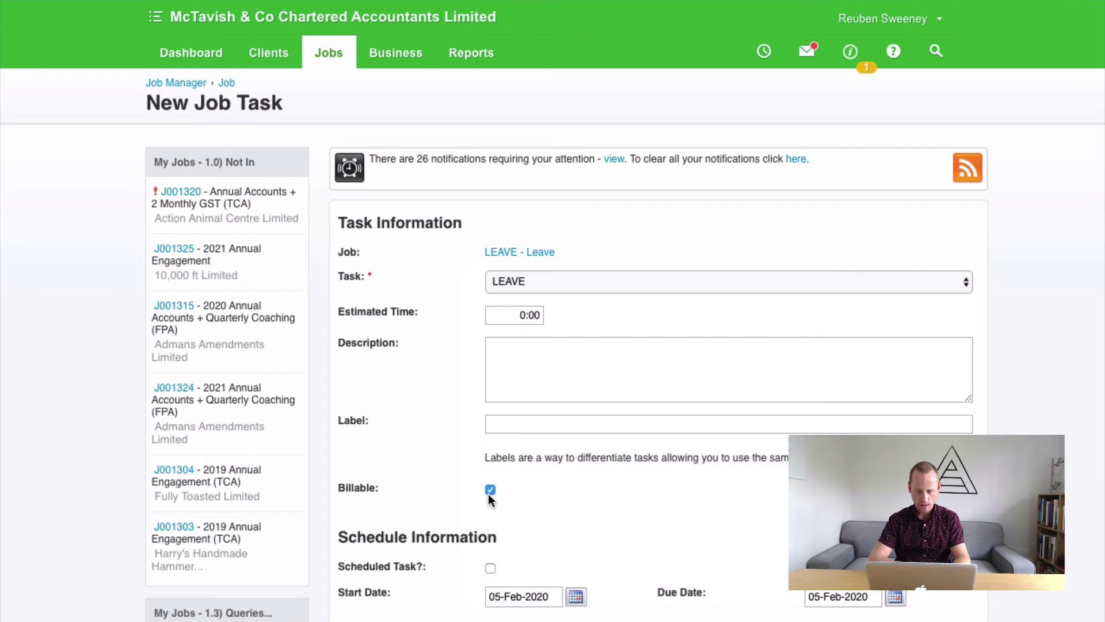
{"action": "left_click", "coordinate": [516, 420]}
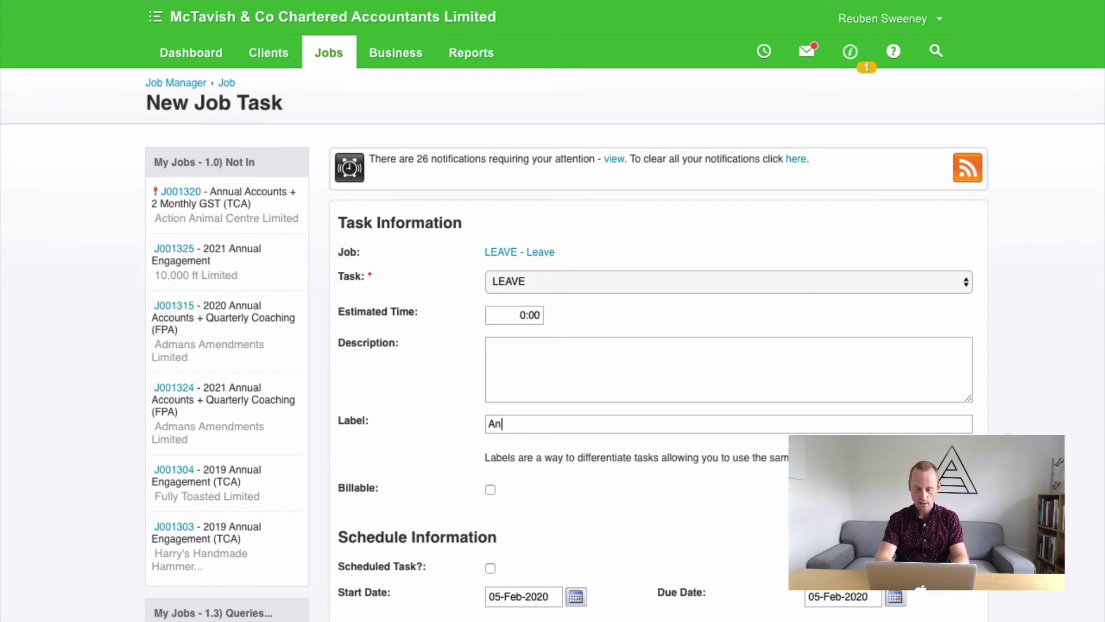
{"action": "type", "text": "Annual Leave"}
{"action": "scroll", "coordinate": [642, 475], "scroll_direction": "down", "scroll_amount": 5}
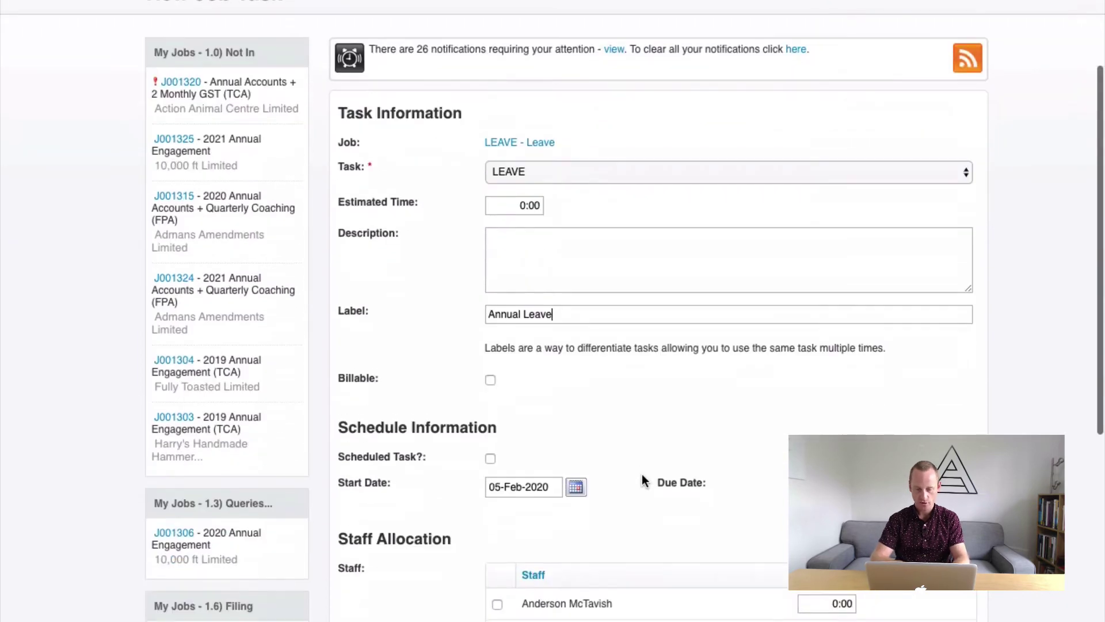
{"action": "scroll", "coordinate": [641, 474], "scroll_direction": "down", "scroll_amount": 4}
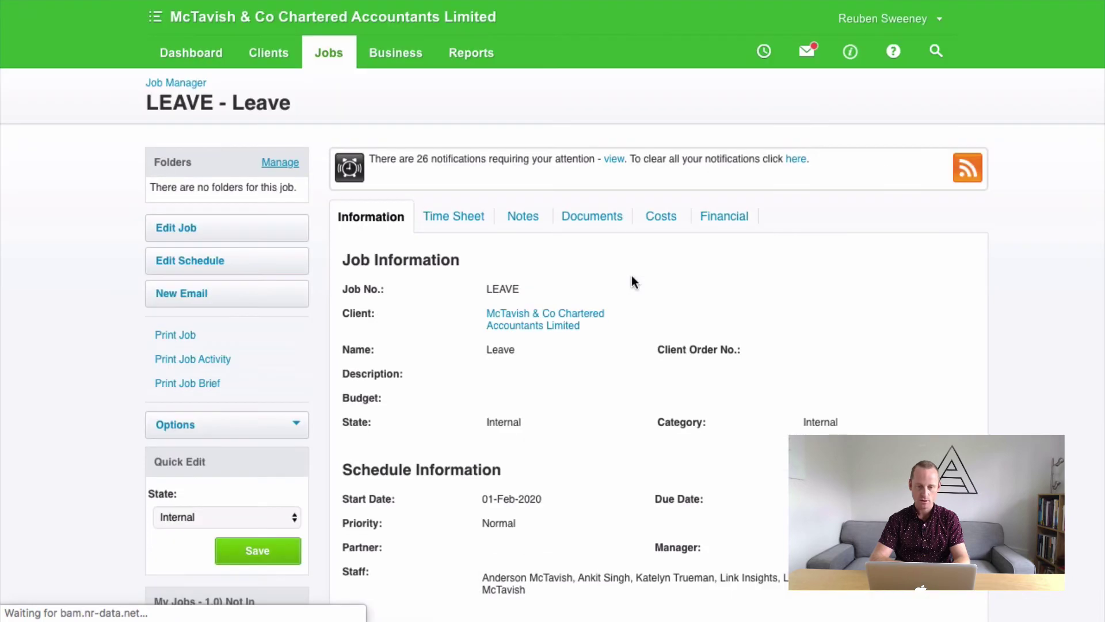
{"action": "scroll", "coordinate": [631, 277], "scroll_direction": "down", "scroll_amount": 15}
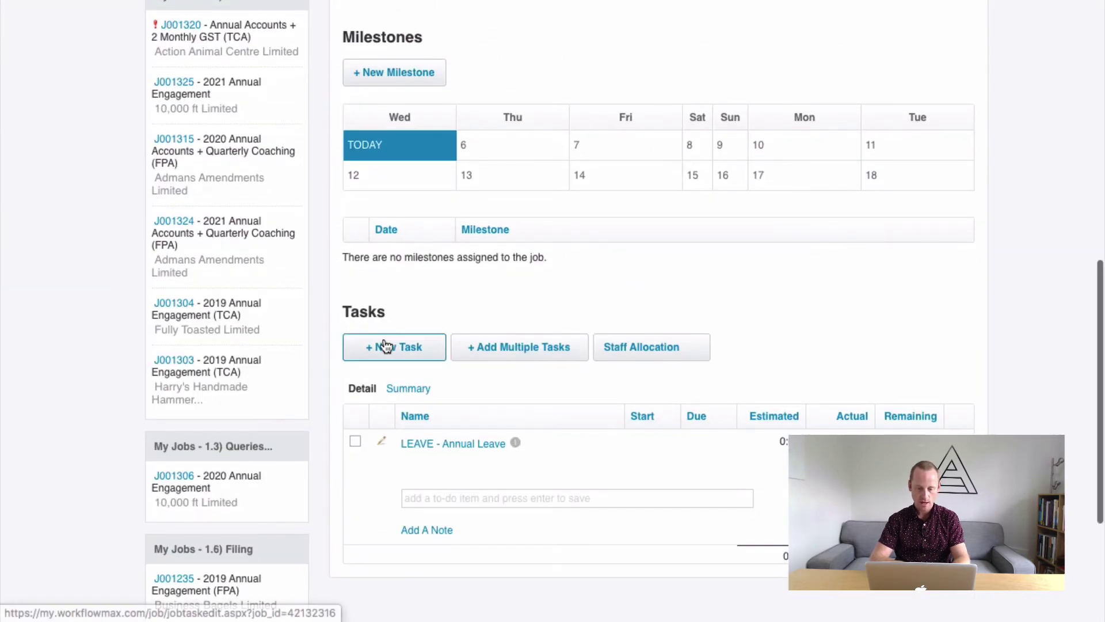
Step: Add a non-billable LEAVE task labelled 'Public Holiday' and save it
{"action": "left_click", "coordinate": [386, 346]}
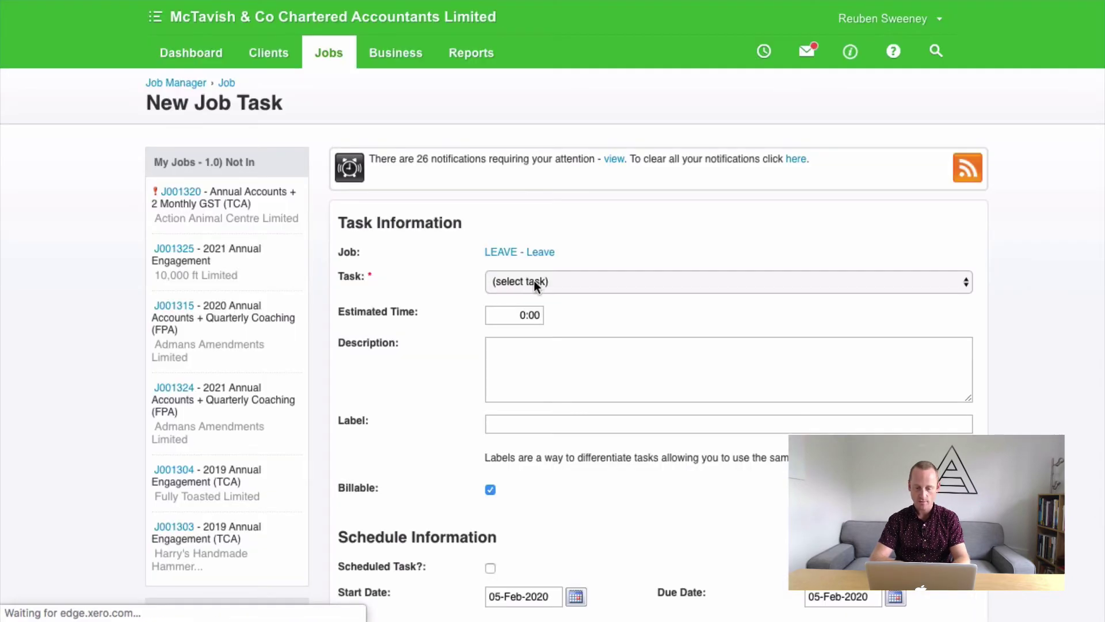
{"action": "left_click", "coordinate": [529, 280]}
{"action": "key", "text": "Escape"}
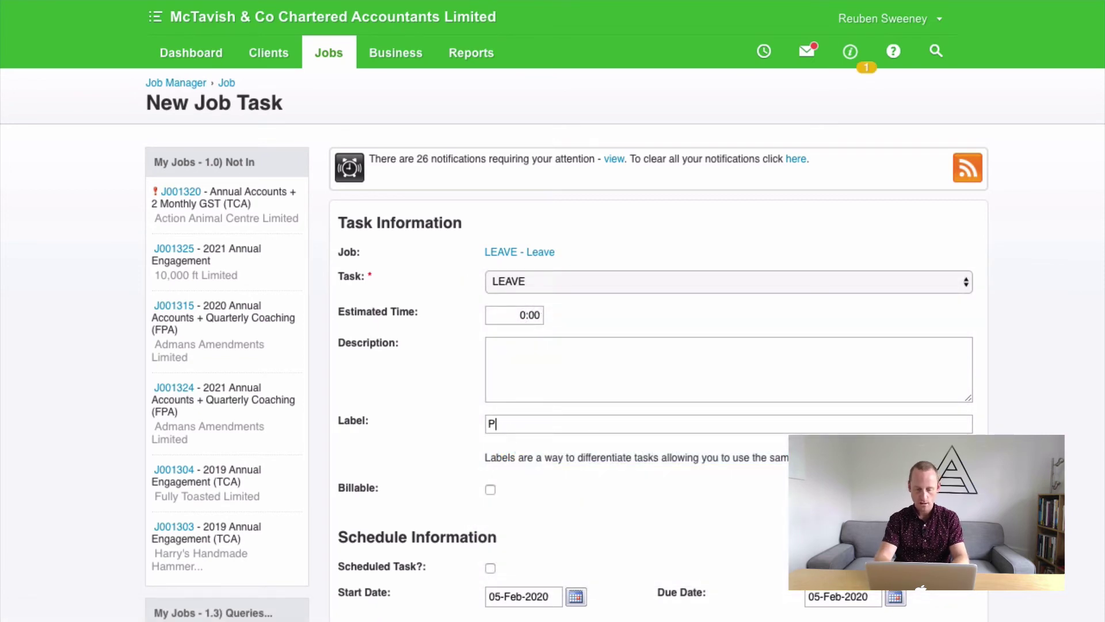
{"action": "type", "text": "Public H"}
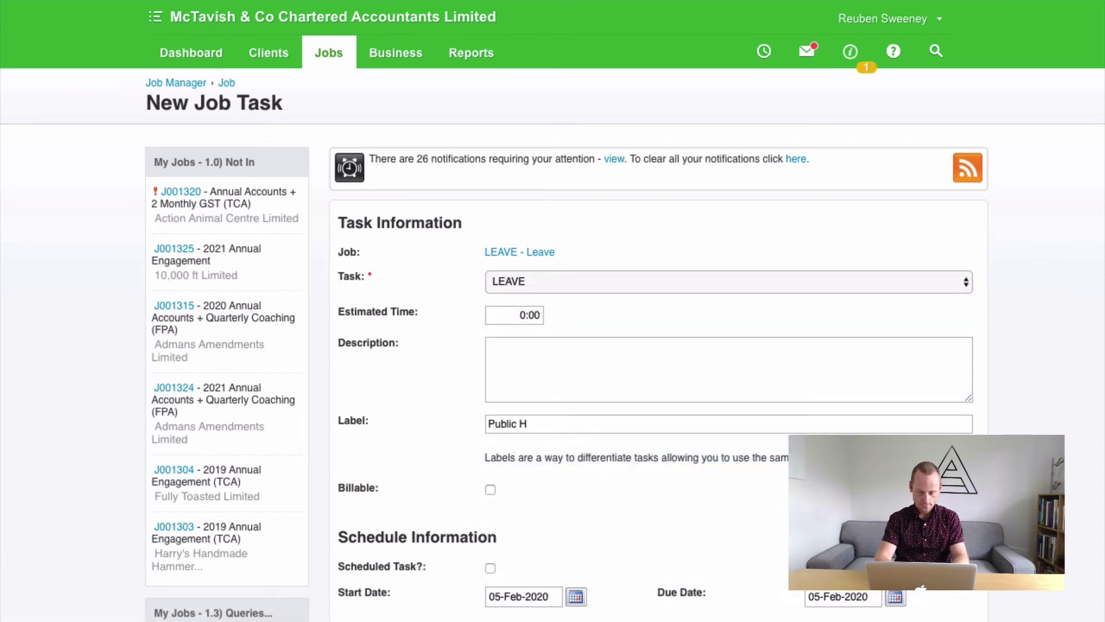
{"action": "type", "text": "Oliday"}
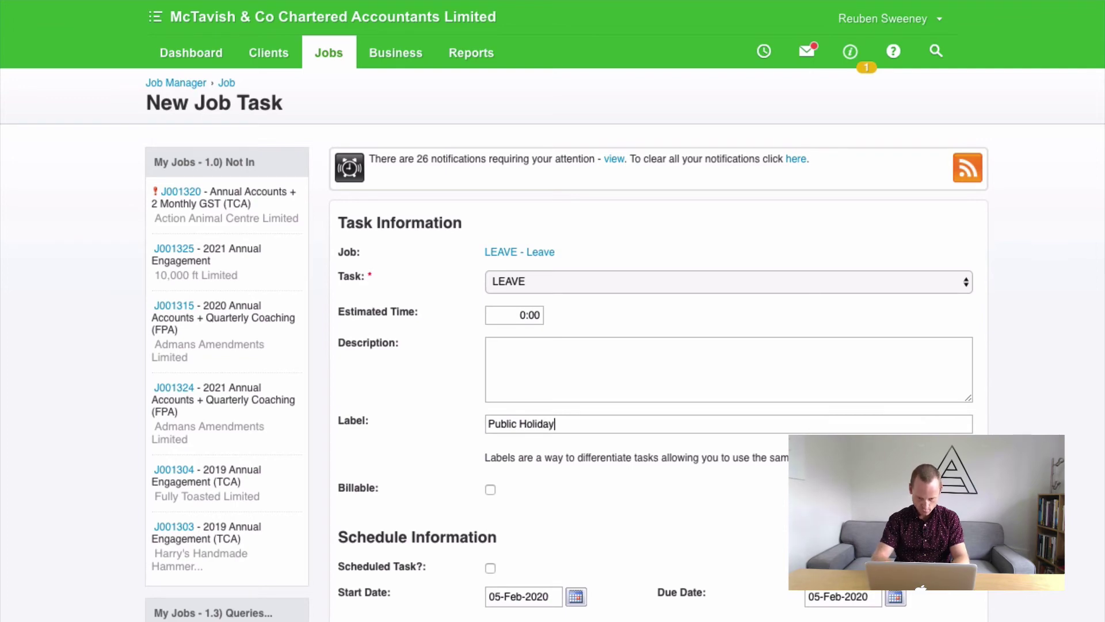
{"action": "scroll", "coordinate": [640, 412], "scroll_direction": "down", "scroll_amount": 10}
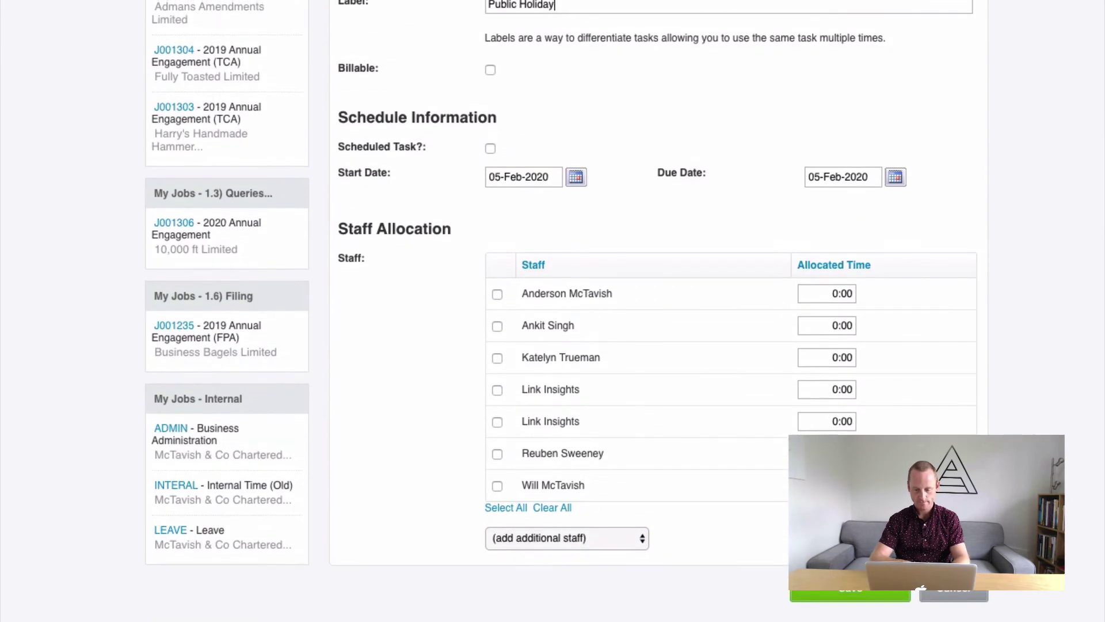
{"action": "left_click", "coordinate": [826, 598]}
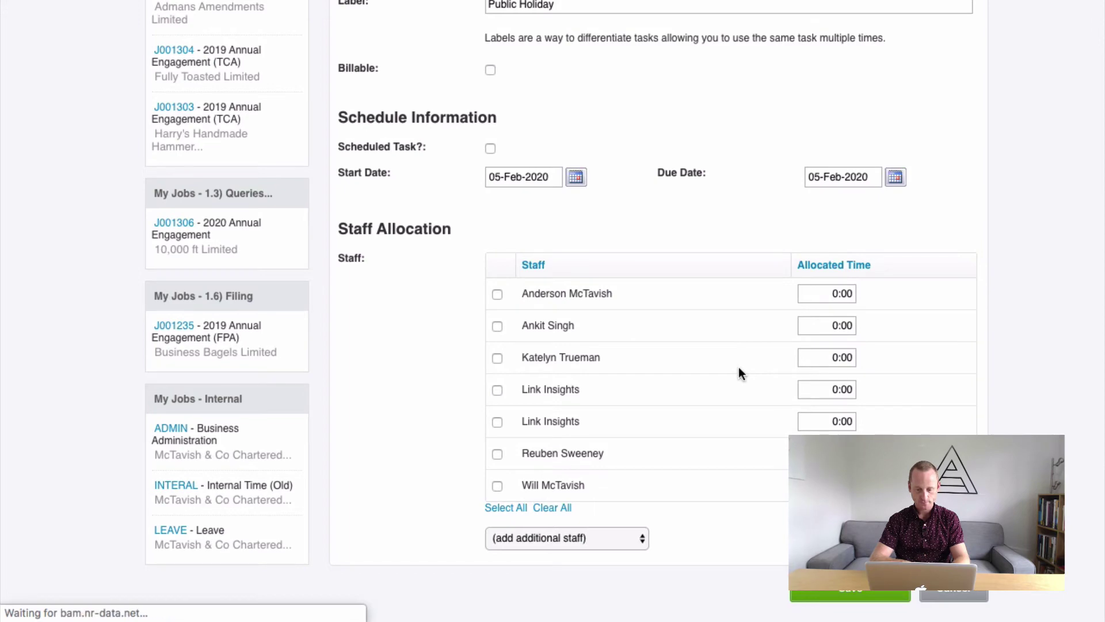
{"action": "scroll", "coordinate": [517, 443], "scroll_direction": "down", "scroll_amount": 12}
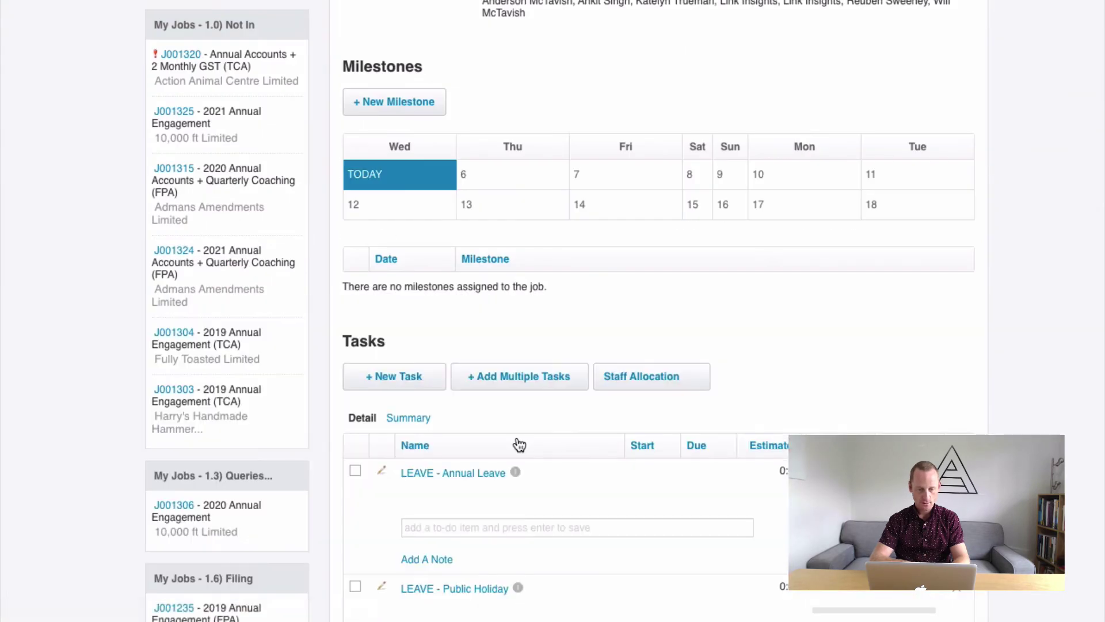
{"action": "scroll", "coordinate": [519, 444], "scroll_direction": "down", "scroll_amount": 2}
Step: Add a non-billable LEAVE task labelled 'Sick Leave' and save it
{"action": "left_click", "coordinate": [387, 337]}
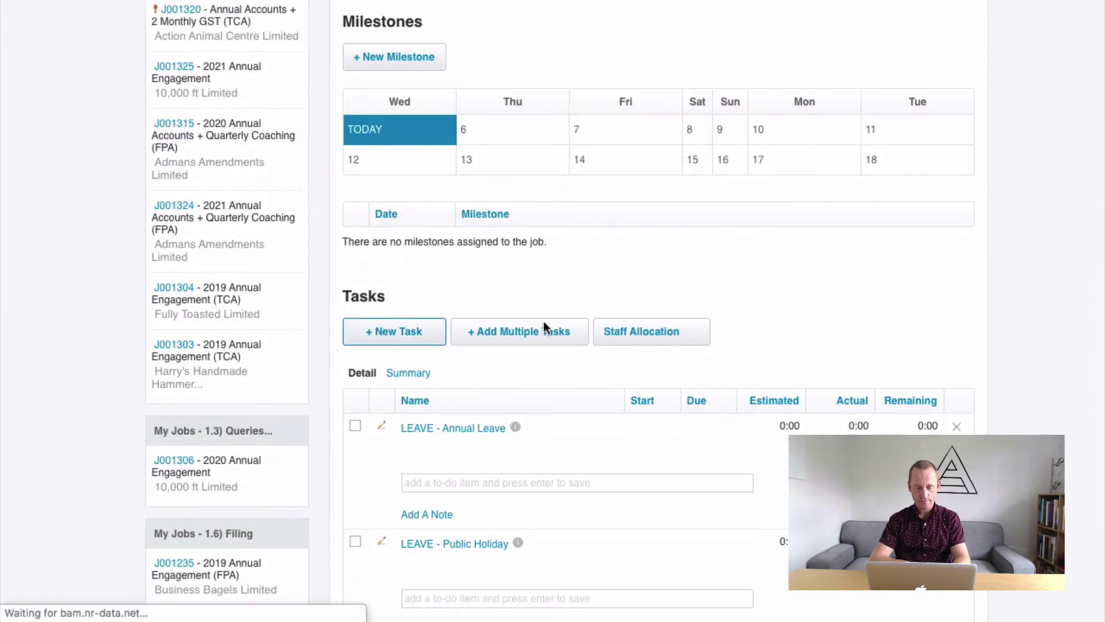
{"action": "left_click", "coordinate": [515, 282]}
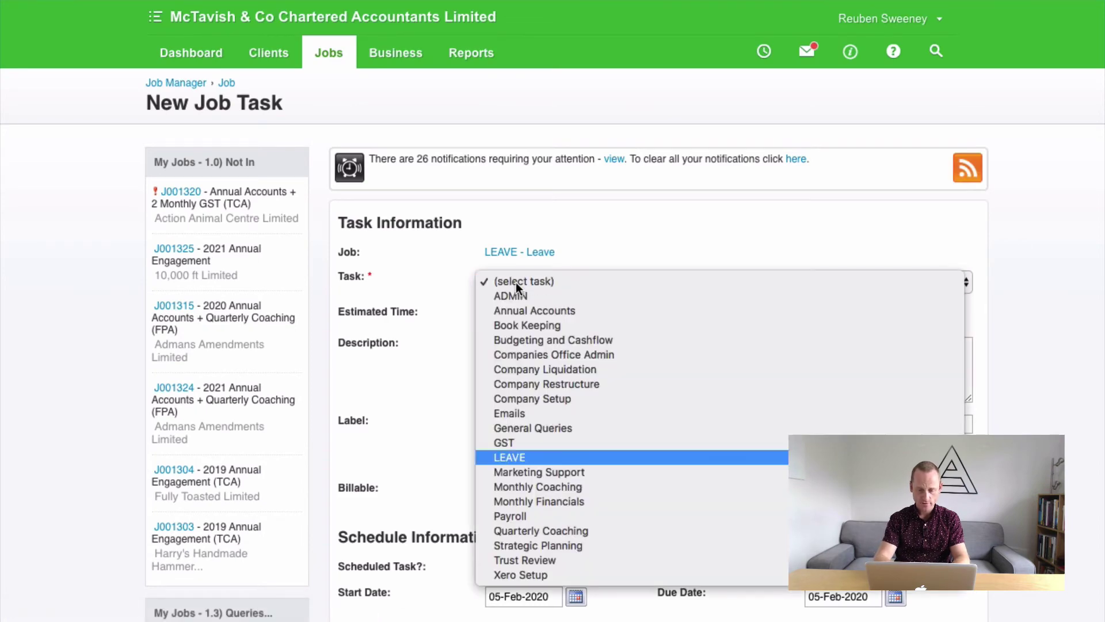
{"action": "key", "text": "Return"}
{"action": "left_click", "coordinate": [488, 490]}
{"action": "left_click", "coordinate": [515, 427]}
{"action": "type", "text": "Sick Leave"}
{"action": "scroll", "coordinate": [775, 409], "scroll_direction": "down", "scroll_amount": 8}
{"action": "left_click", "coordinate": [850, 595]}
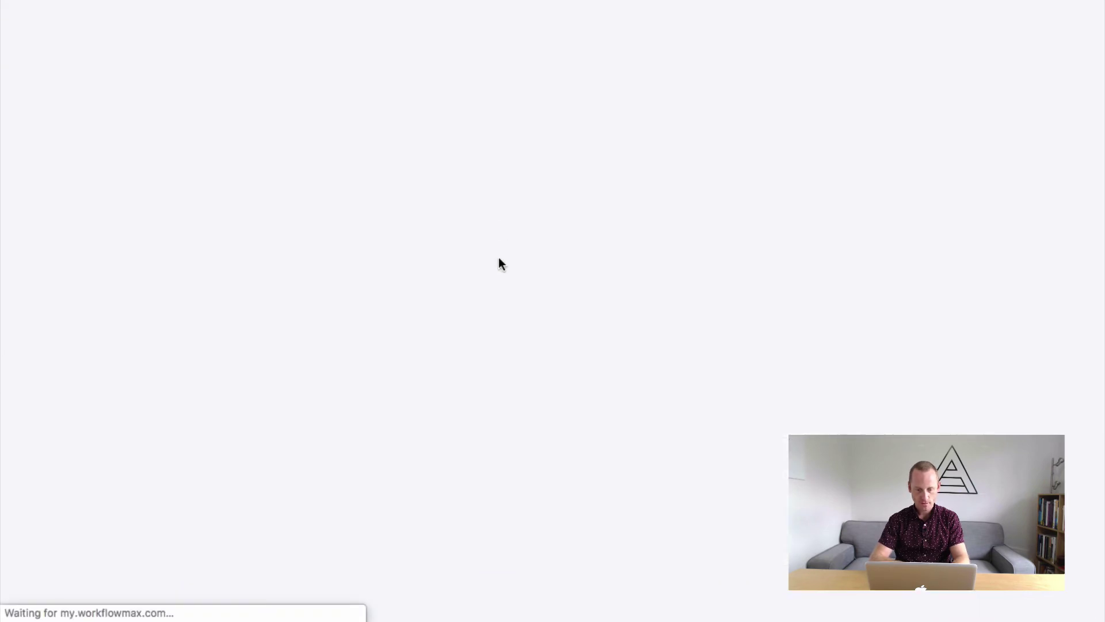
{"action": "scroll", "coordinate": [499, 320], "scroll_direction": "down", "scroll_amount": 15}
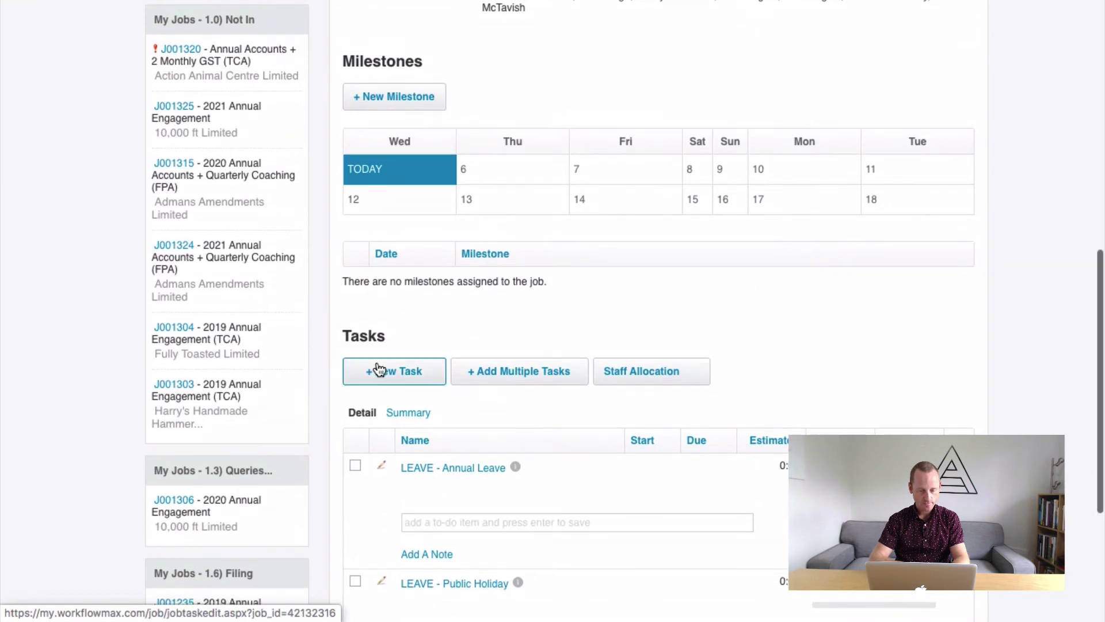
Step: Add a LEAVE task labelled 'Parental Leave' and save it
{"action": "left_click", "coordinate": [379, 370]}
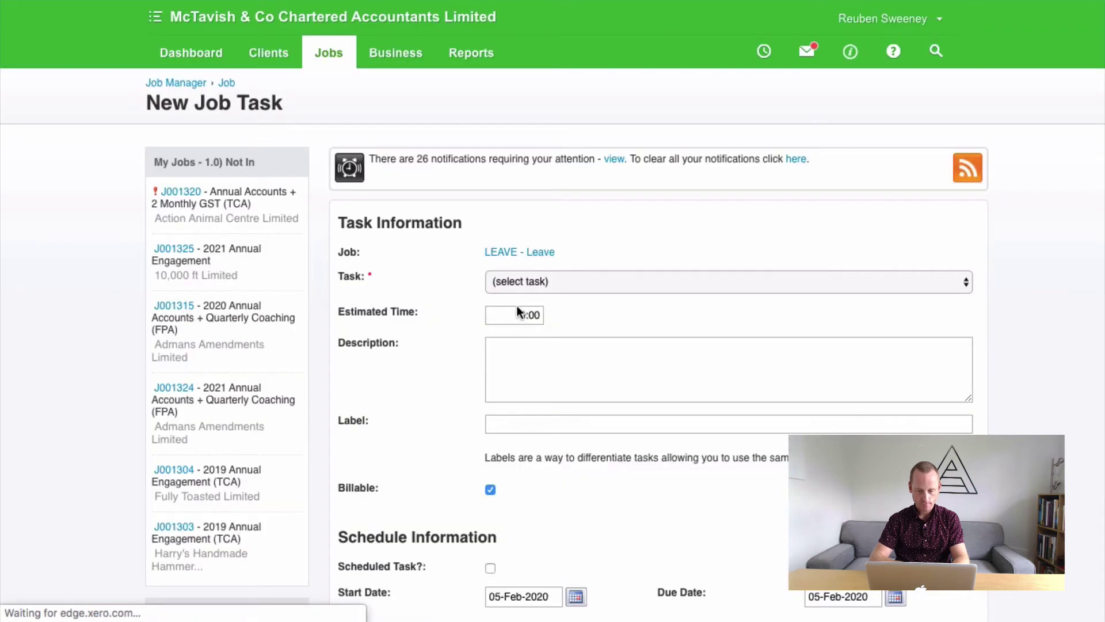
{"action": "left_click", "coordinate": [511, 282]}
{"action": "key", "text": "l"}
{"action": "key", "text": "Return"}
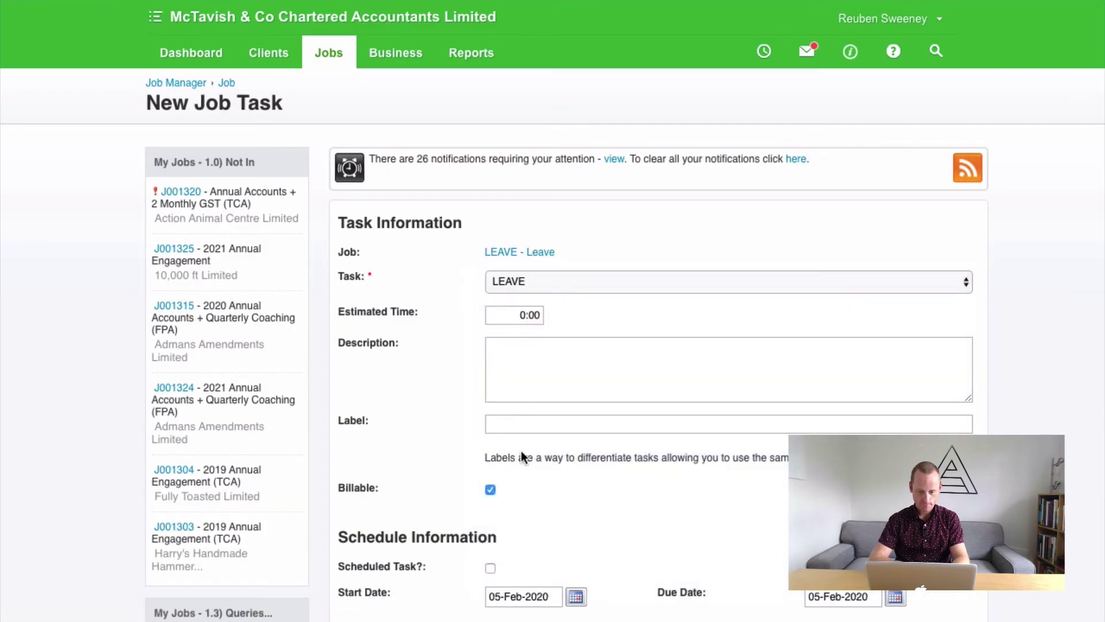
{"action": "left_click", "coordinate": [498, 430]}
{"action": "type", "text": "Parental Leave"}
{"action": "scroll", "coordinate": [663, 477], "scroll_direction": "down", "scroll_amount": 7}
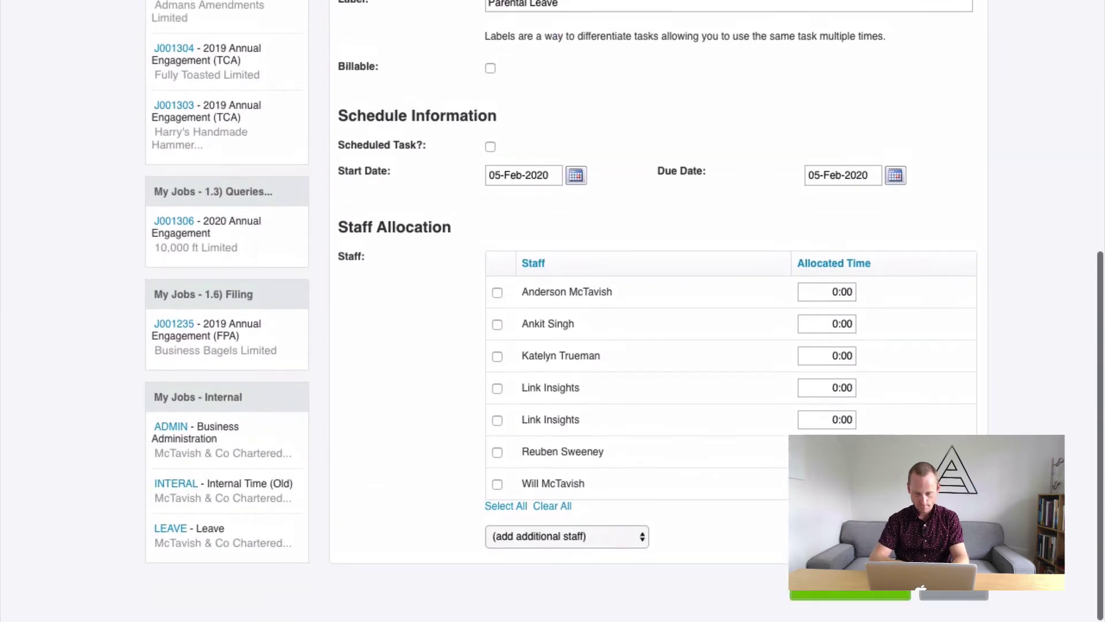
{"action": "left_click", "coordinate": [843, 597]}
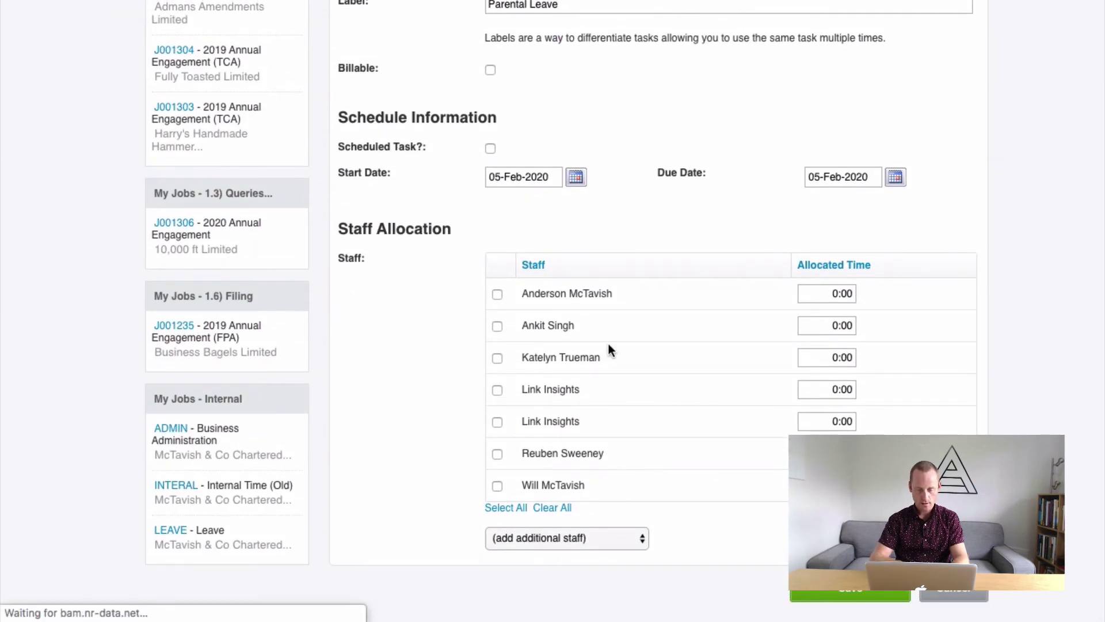
{"action": "scroll", "coordinate": [607, 348], "scroll_direction": "up", "scroll_amount": 6}
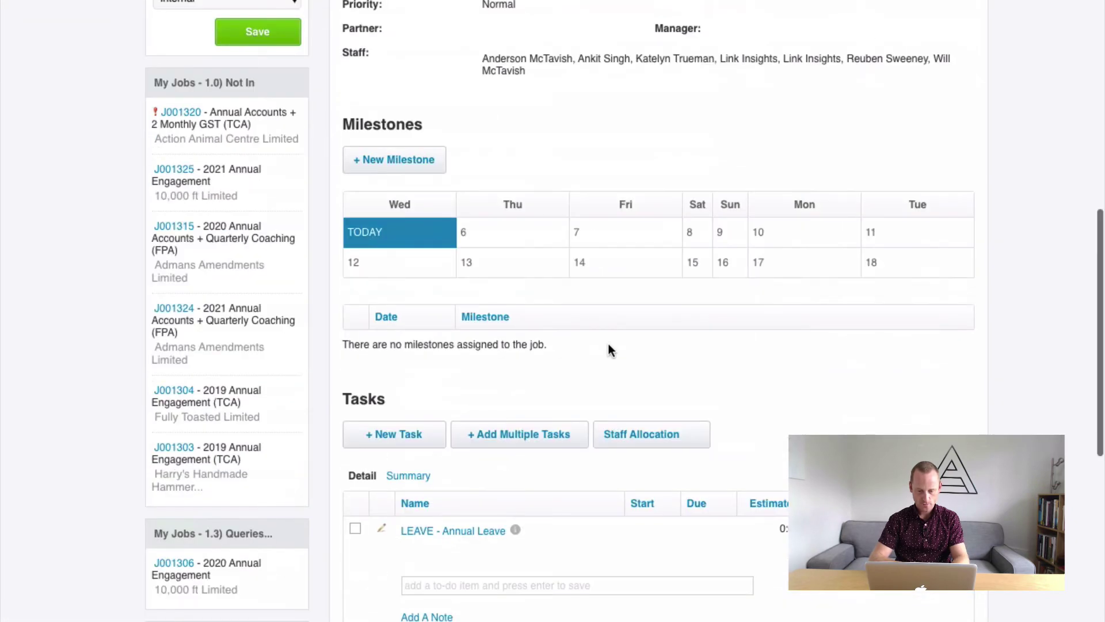
Step: Add a non-billable LEAVE task labelled 'Bereavement Leave' and save it
{"action": "left_click", "coordinate": [382, 434]}
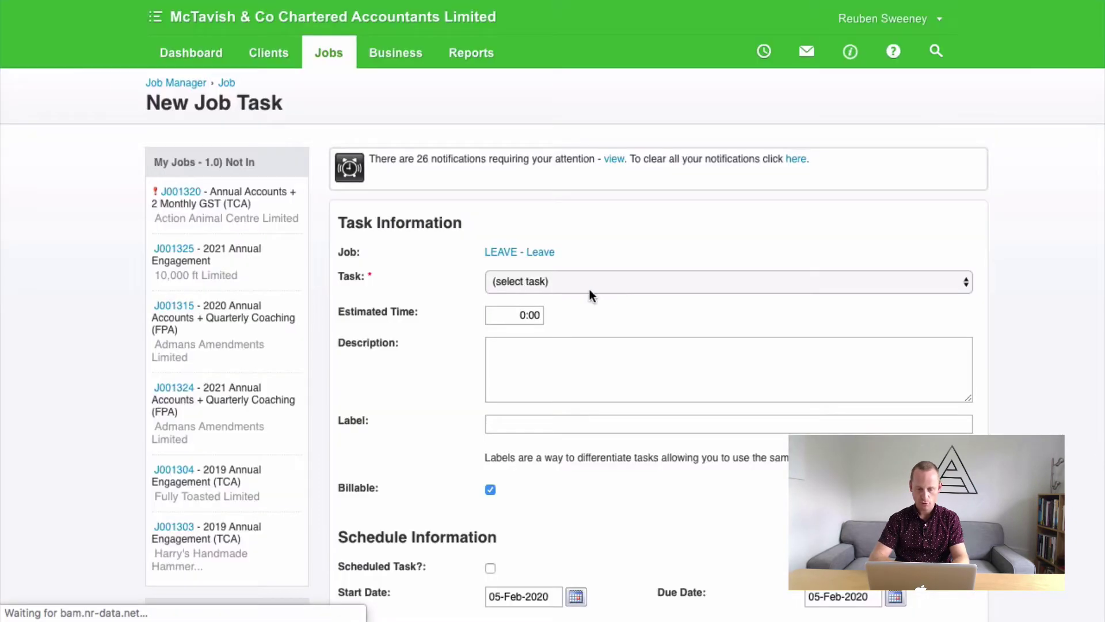
{"action": "left_click", "coordinate": [516, 285]}
{"action": "key", "text": "Escape"}
{"action": "key", "text": "l"}
{"action": "left_click", "coordinate": [490, 489]}
{"action": "left_click", "coordinate": [503, 424]}
{"action": "type", "text": "Bereavemenbt"}
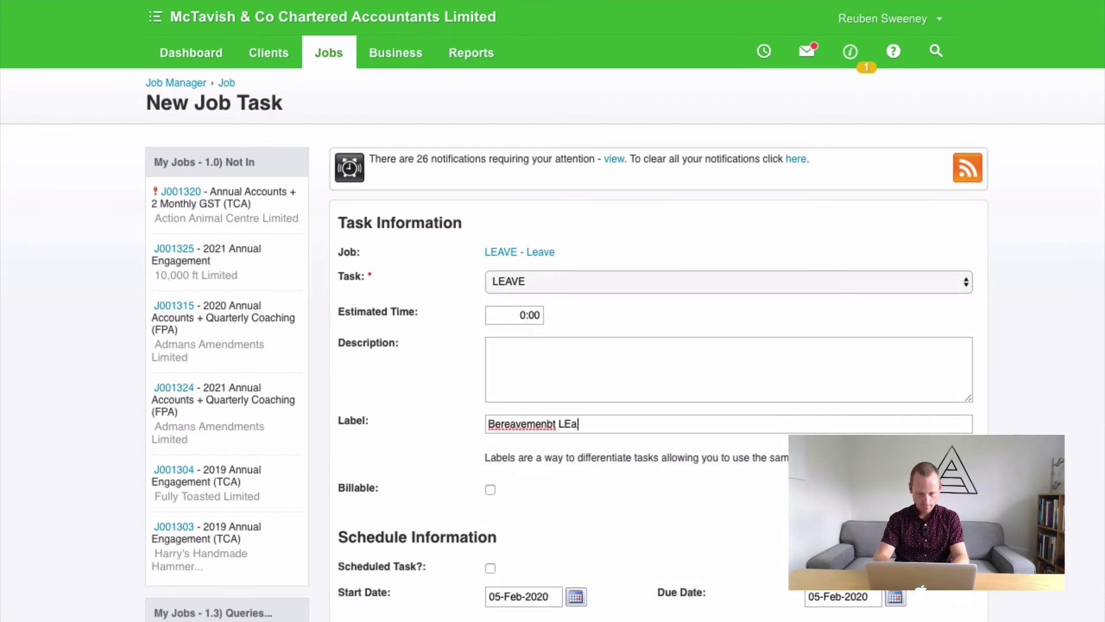
{"action": "type", "text": " Leave"}
{"action": "scroll", "coordinate": [719, 489], "scroll_direction": "down", "scroll_amount": 10}
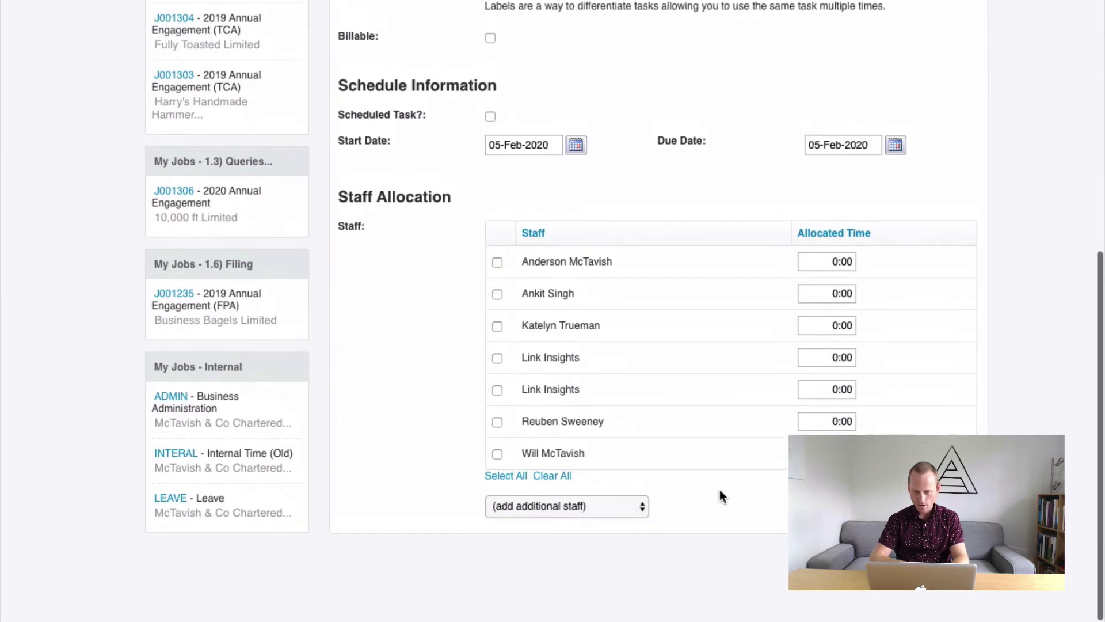
{"action": "left_click", "coordinate": [833, 595]}
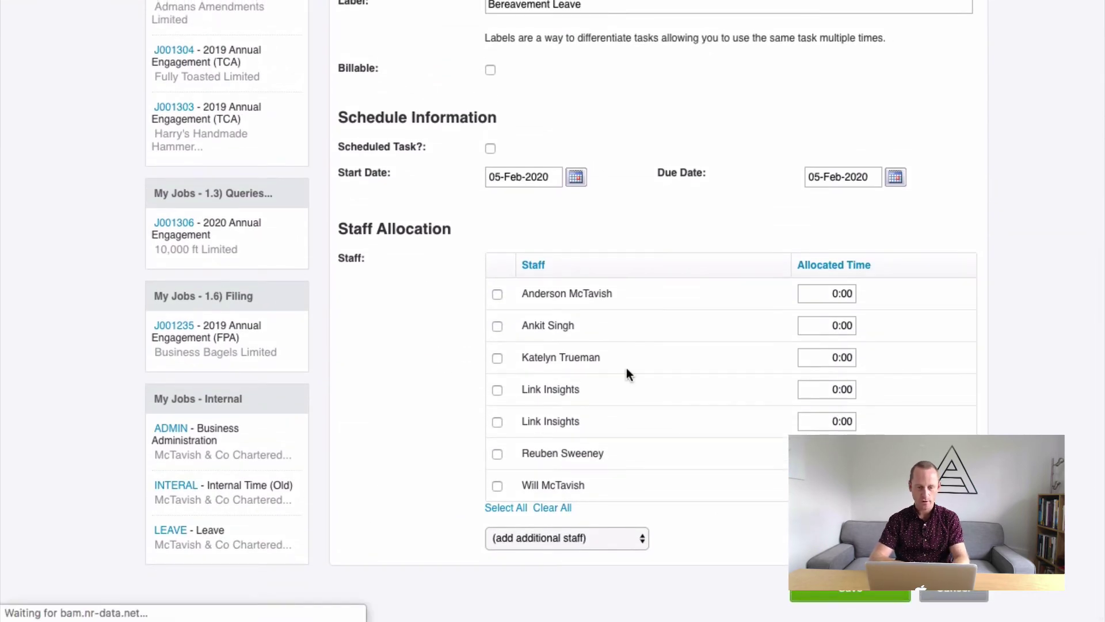
{"action": "scroll", "coordinate": [541, 395], "scroll_direction": "down", "scroll_amount": 15}
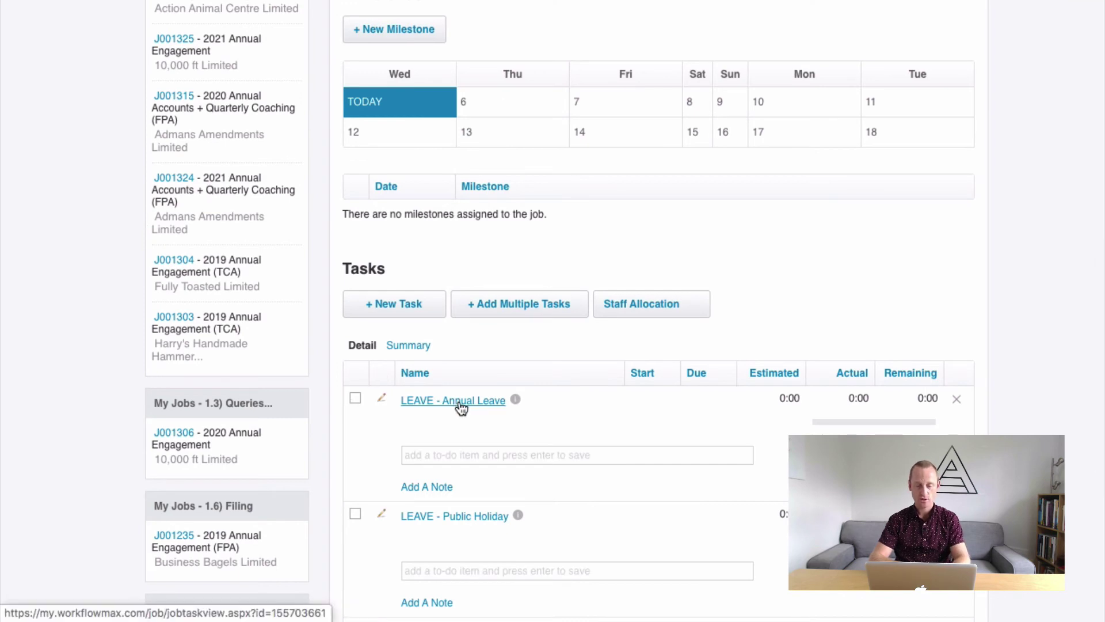
{"action": "scroll", "coordinate": [460, 407], "scroll_direction": "down", "scroll_amount": 3}
{"action": "scroll", "coordinate": [461, 408], "scroll_direction": "down", "scroll_amount": 5}
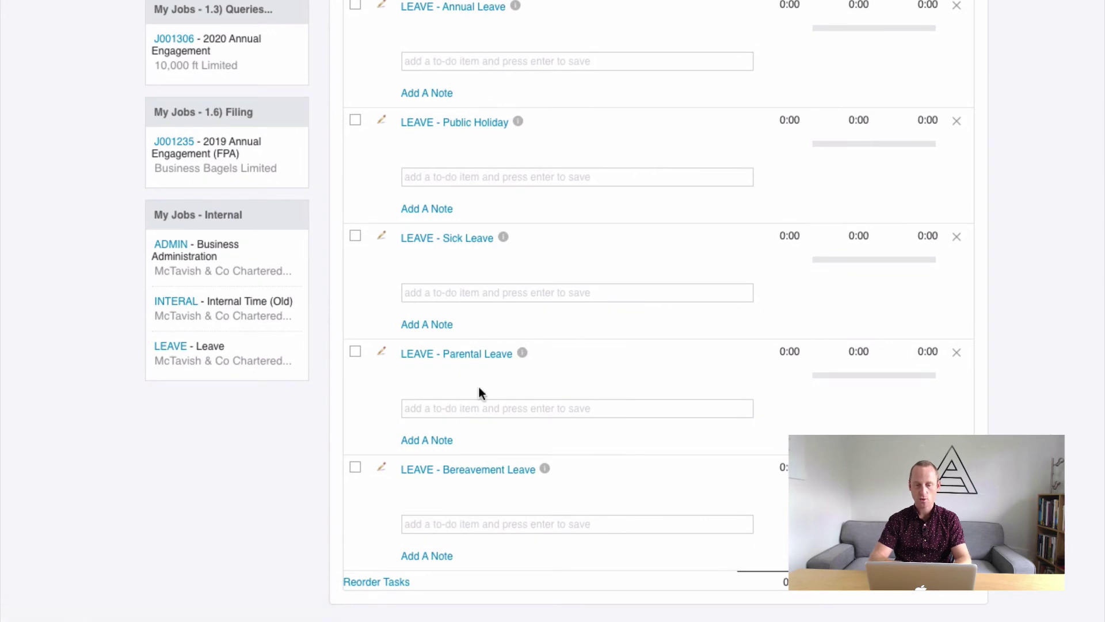
{"action": "scroll", "coordinate": [522, 417], "scroll_direction": "up", "scroll_amount": 3}
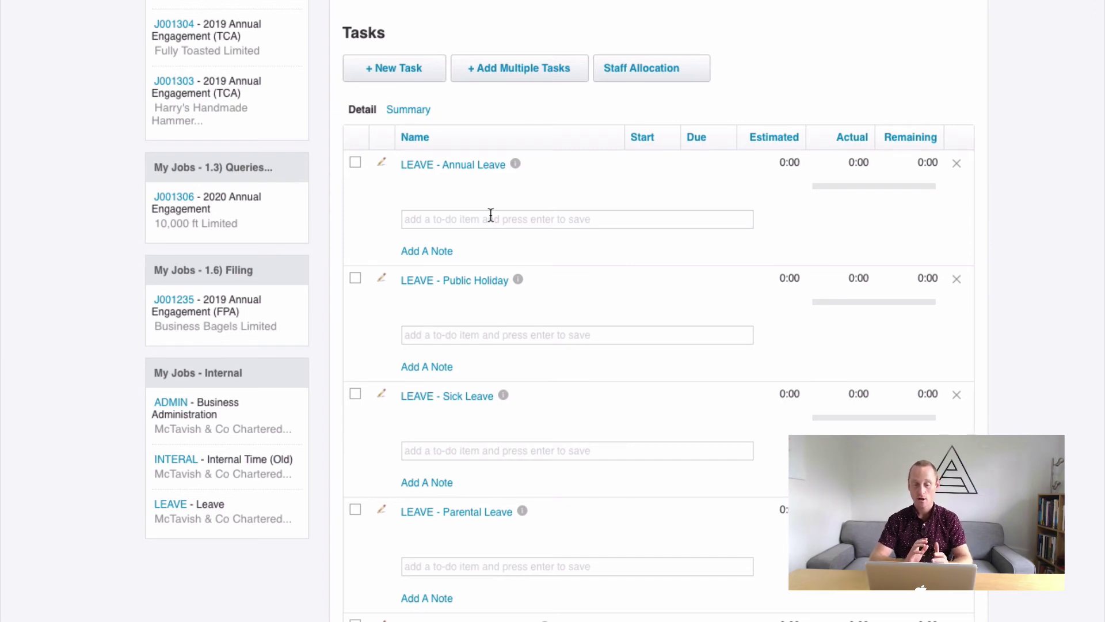
{"action": "left_click", "coordinate": [465, 166]}
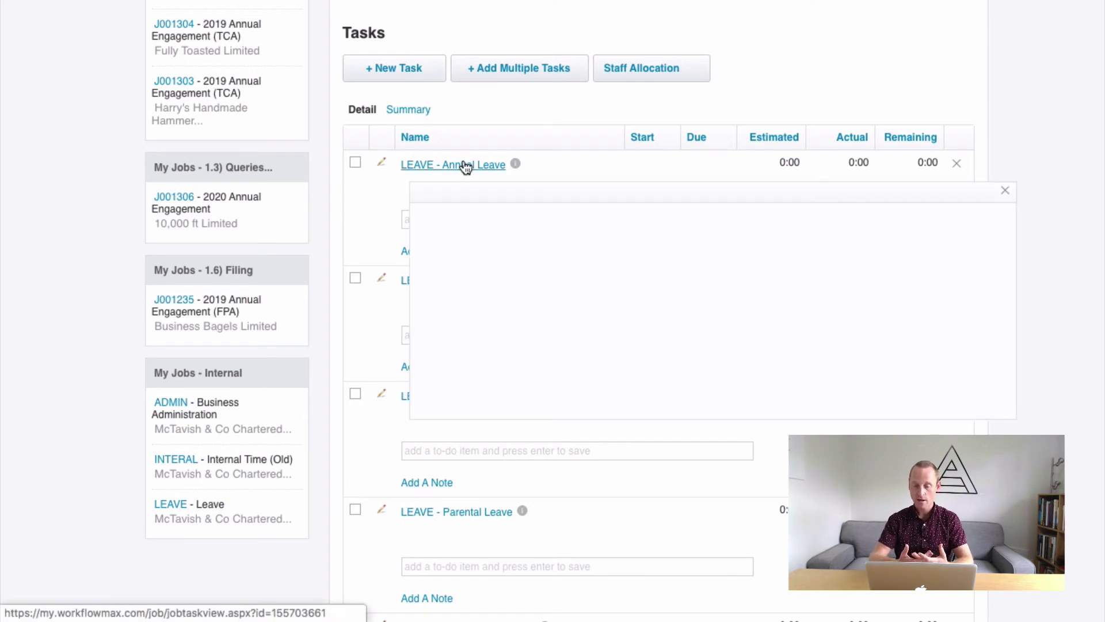
{"action": "left_click", "coordinate": [505, 95]}
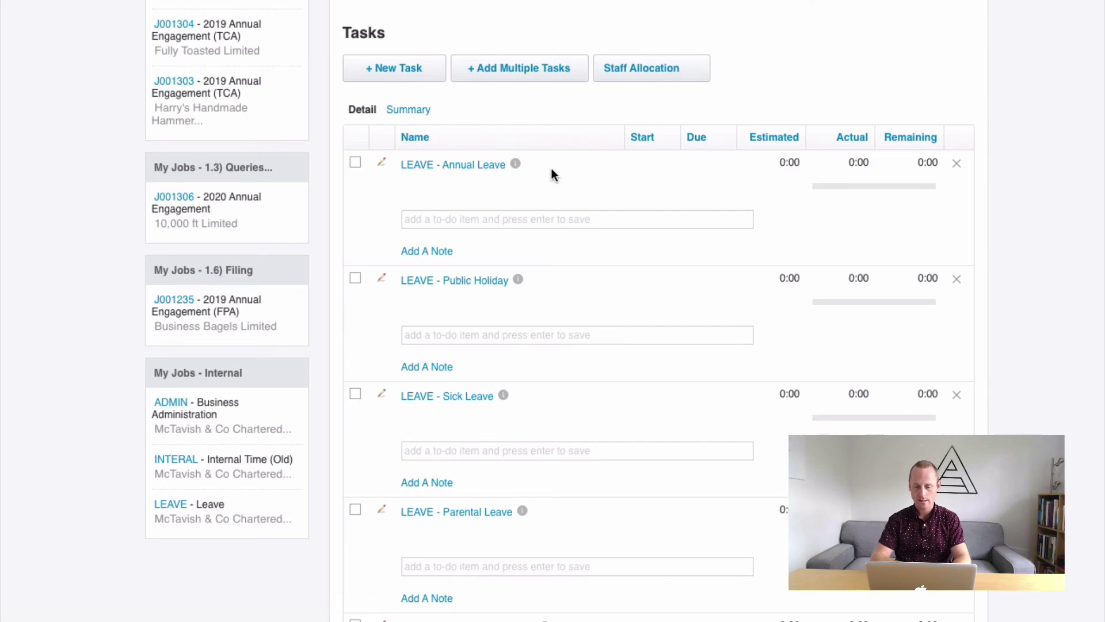
{"action": "scroll", "coordinate": [552, 168], "scroll_direction": "up", "scroll_amount": 10}
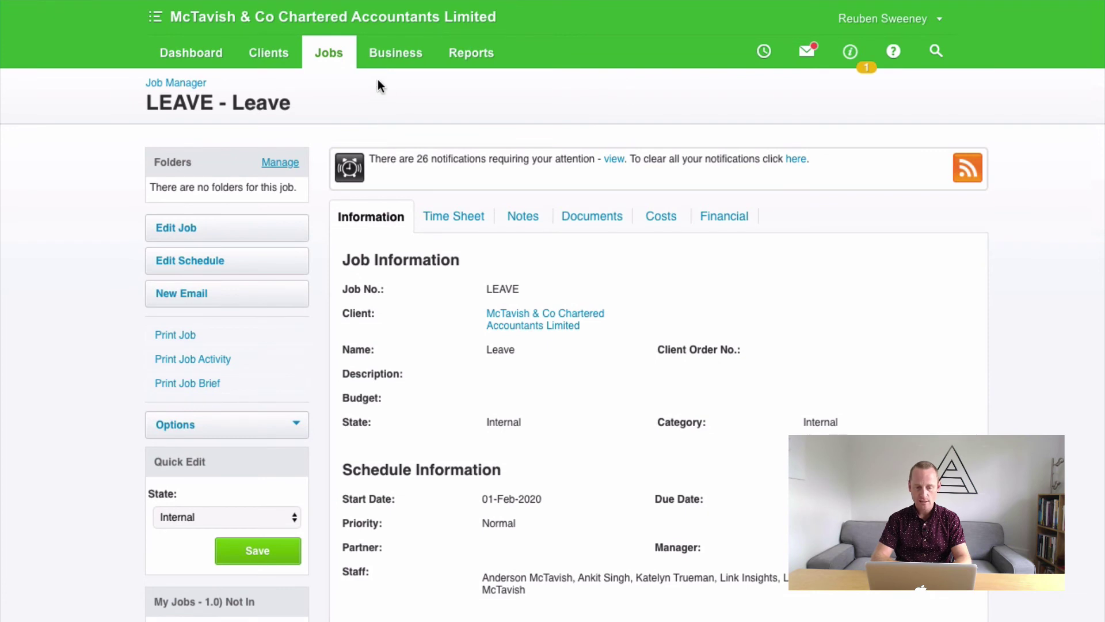
Step: Untick Allocate Manually for Job in the practice number sequences and save
{"action": "left_click", "coordinate": [173, 83]}
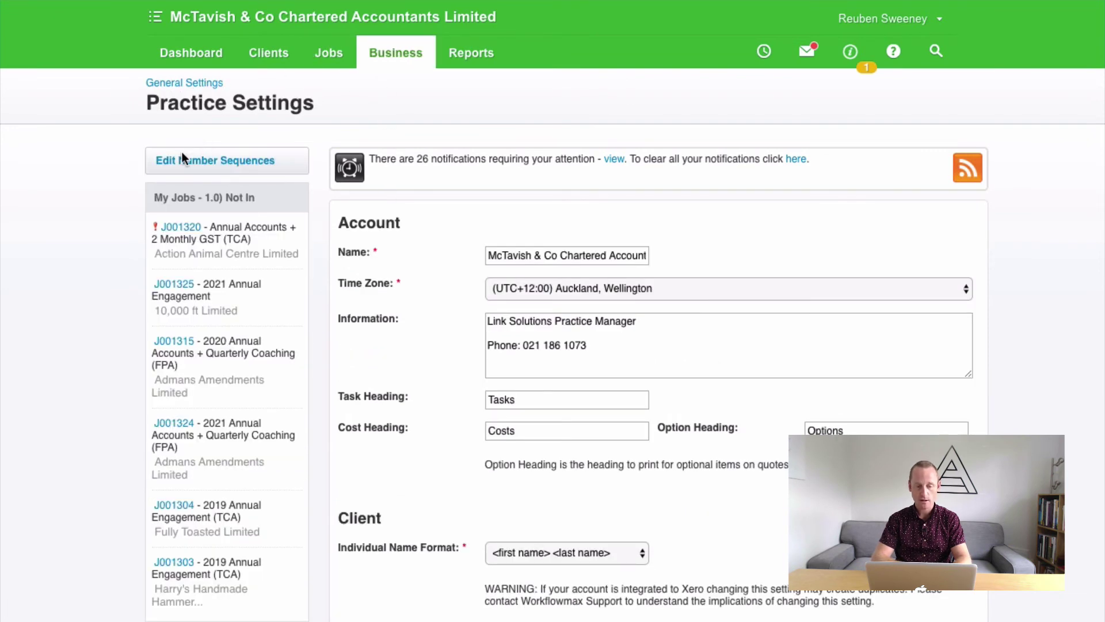
{"action": "left_click", "coordinate": [184, 158]}
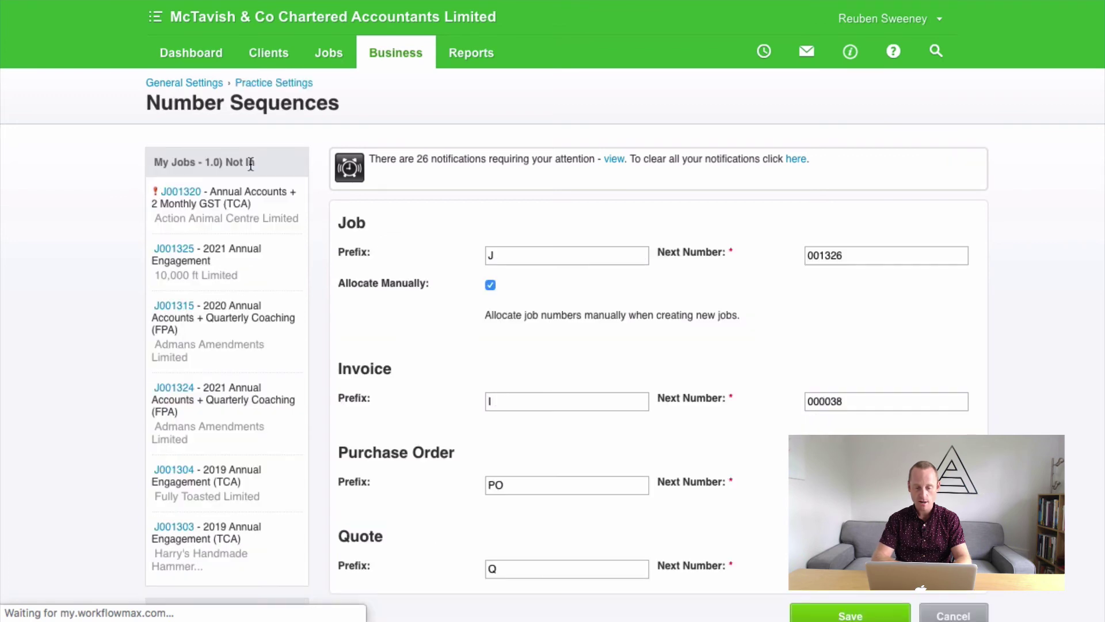
{"action": "left_click", "coordinate": [491, 286]}
{"action": "scroll", "coordinate": [723, 358], "scroll_direction": "down", "scroll_amount": 1}
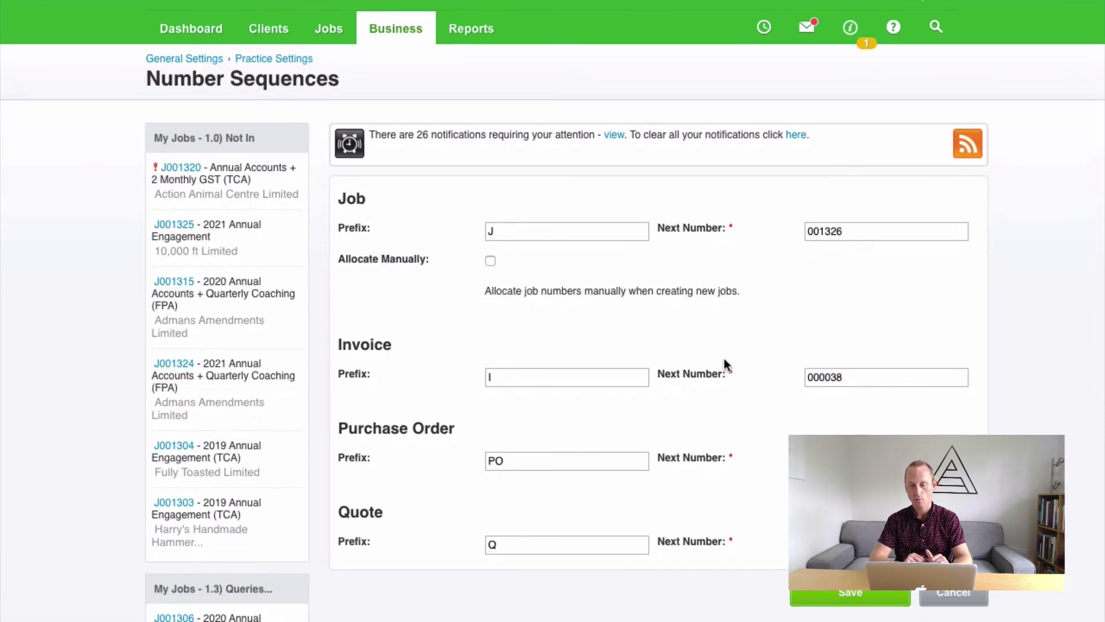
{"action": "left_click", "coordinate": [829, 598]}
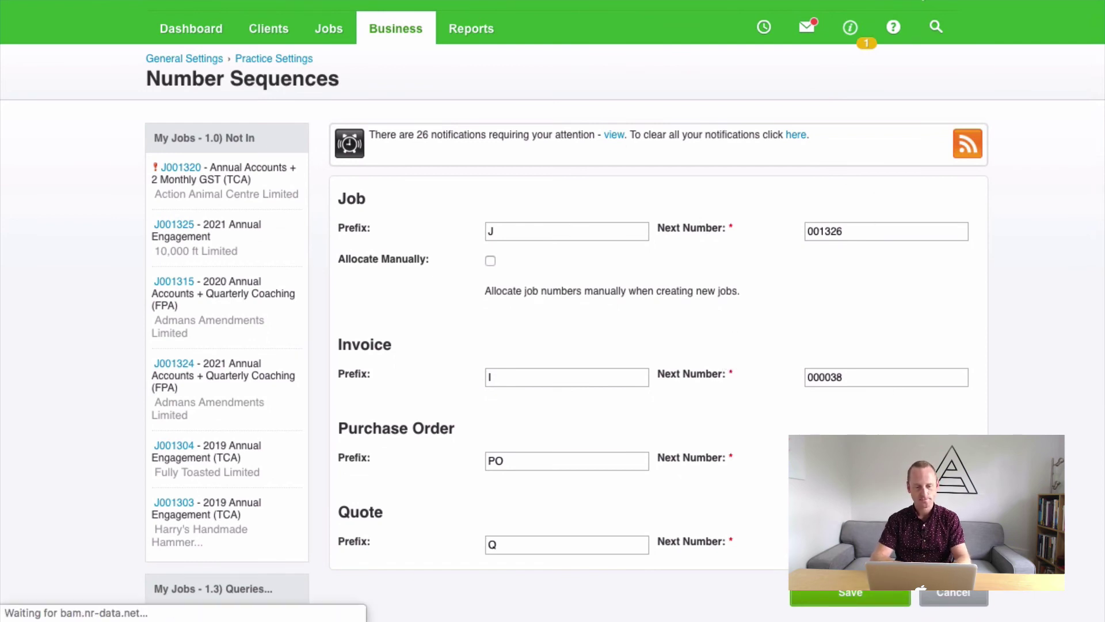
{"action": "left_click", "coordinate": [329, 29]}
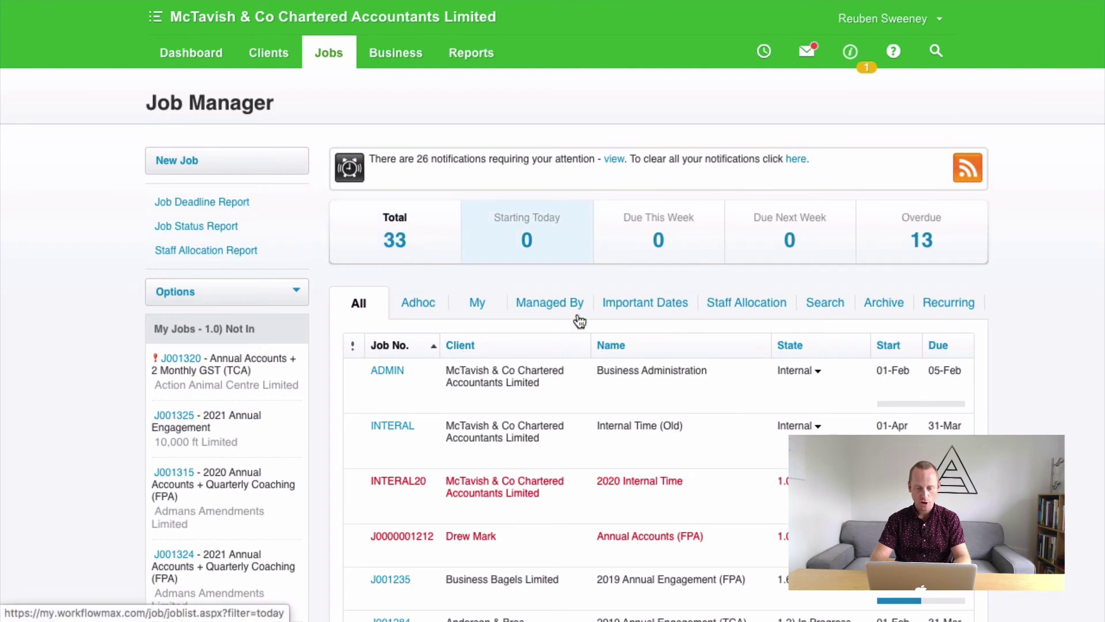
Step: Sort Job Manager by the State column and scroll to the grouped Internal jobs
{"action": "scroll", "coordinate": [640, 326], "scroll_direction": "down", "scroll_amount": 3}
{"action": "left_click", "coordinate": [804, 255]}
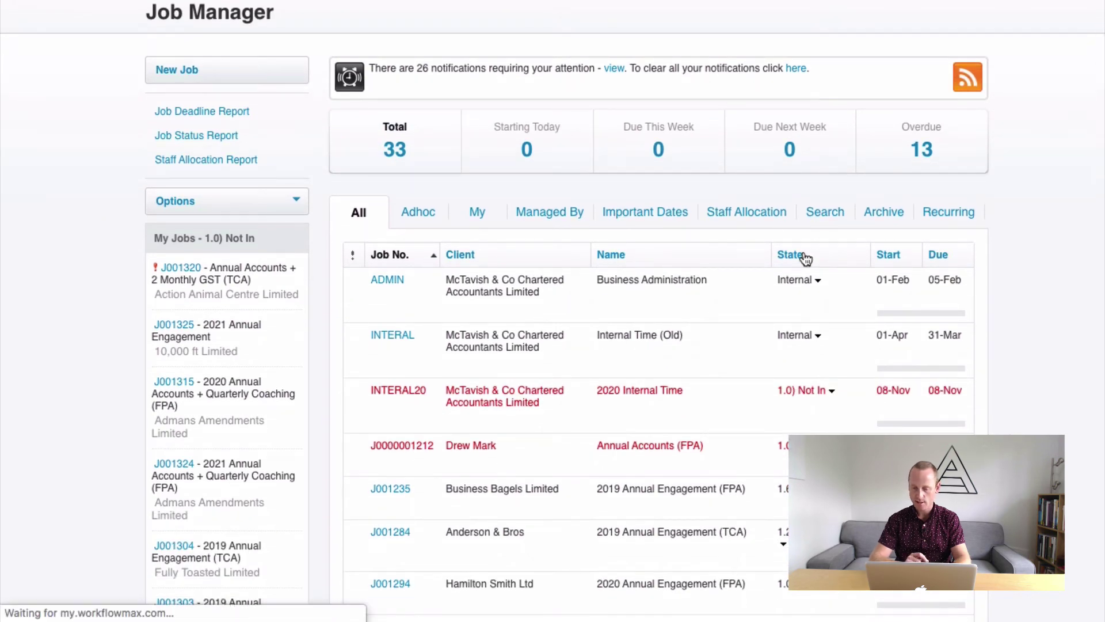
{"action": "scroll", "coordinate": [805, 260], "scroll_direction": "down", "scroll_amount": 20}
{"action": "scroll", "coordinate": [806, 259], "scroll_direction": "up", "scroll_amount": 10}
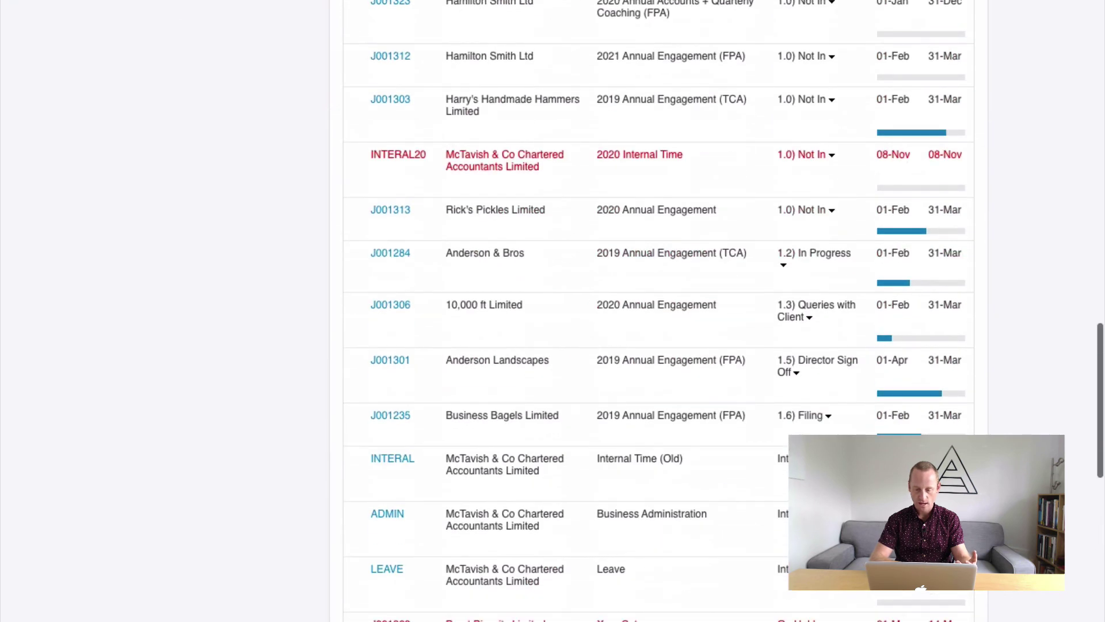
{"action": "scroll", "coordinate": [410, 470], "scroll_direction": "down", "scroll_amount": 2}
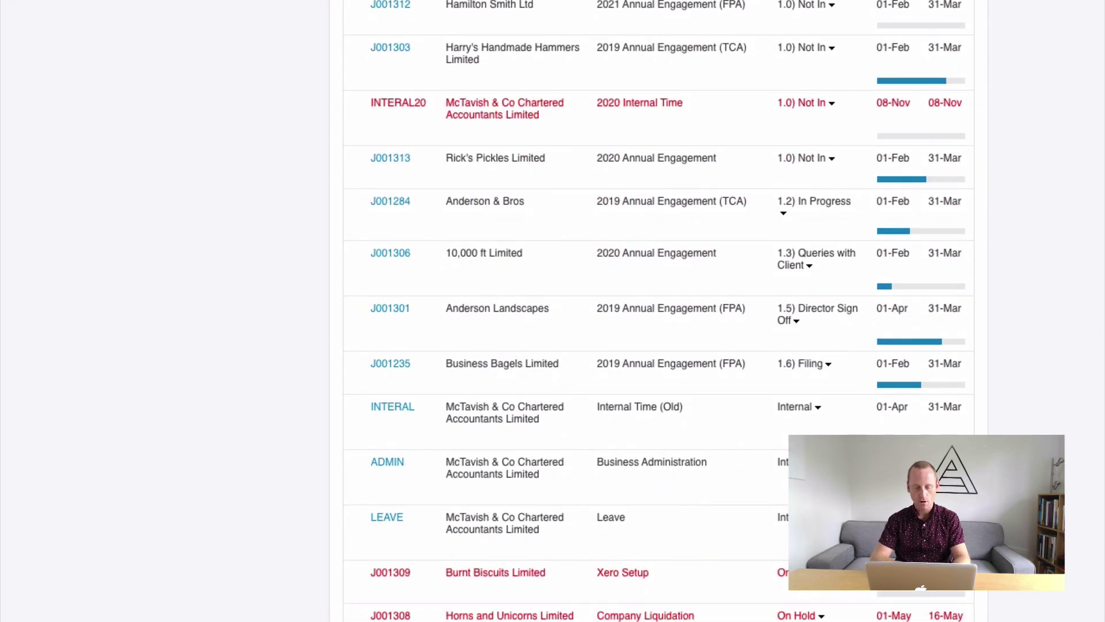
{"action": "scroll", "coordinate": [820, 227], "scroll_direction": "up", "scroll_amount": 15}
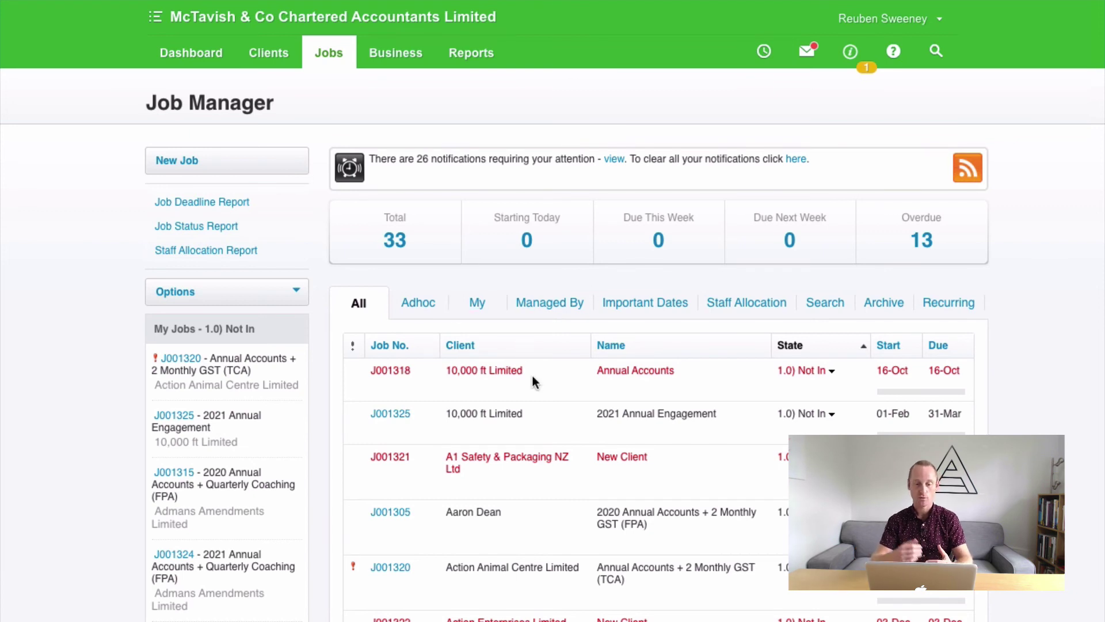
Step: Sort the Job Manager list by the Job No. column
{"action": "left_click", "coordinate": [399, 347]}
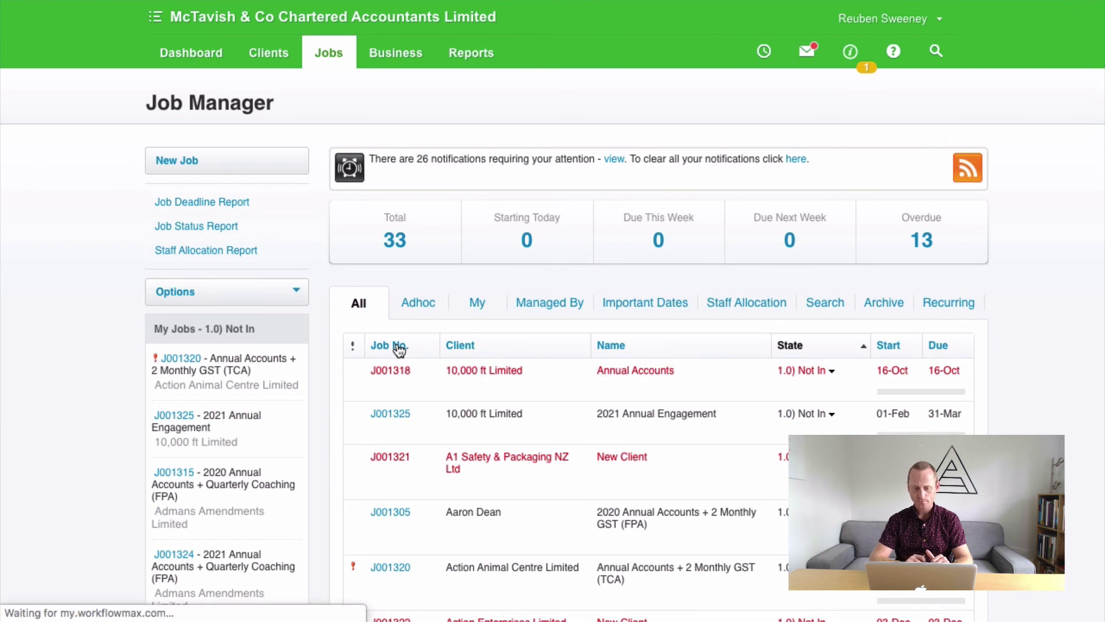